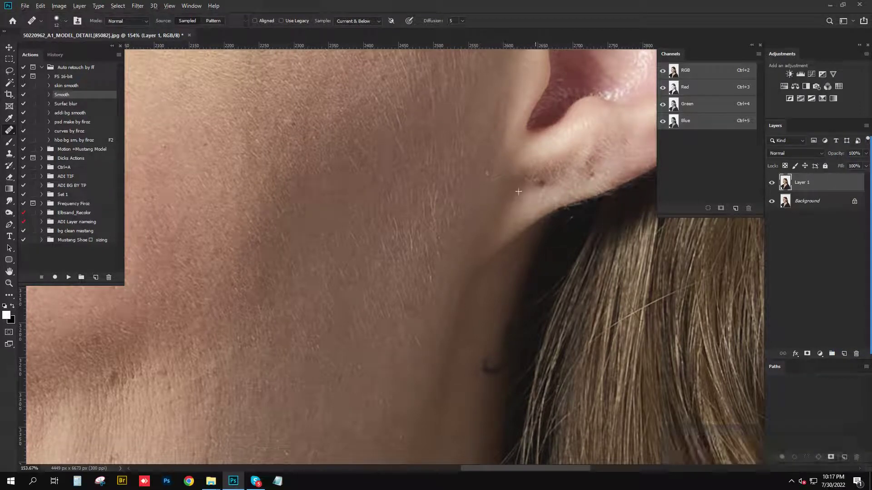
Heal the dark spots under the earlobe with the Spot Healing Brush, panning between them
{"action": "left_click", "coordinate": [541, 181]}
{"action": "left_click_drag", "start_coordinate": [509, 206], "coordinate": [396, 258]}
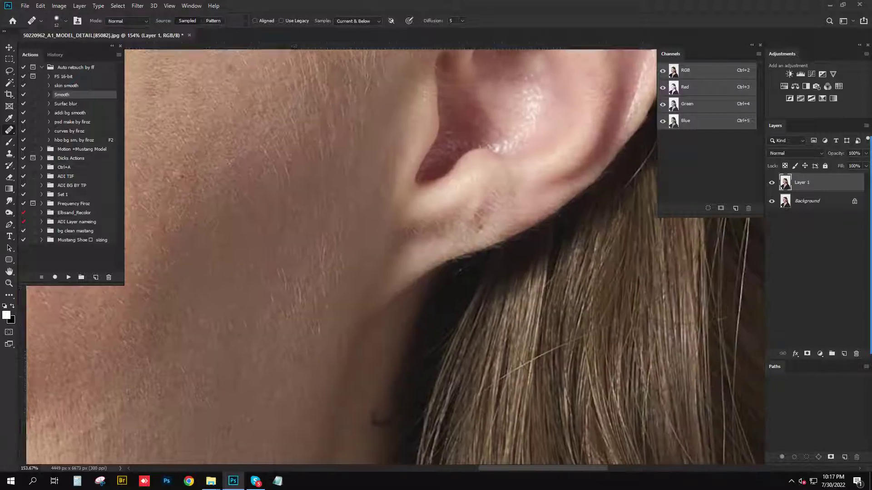
{"action": "left_click", "coordinate": [480, 213]}
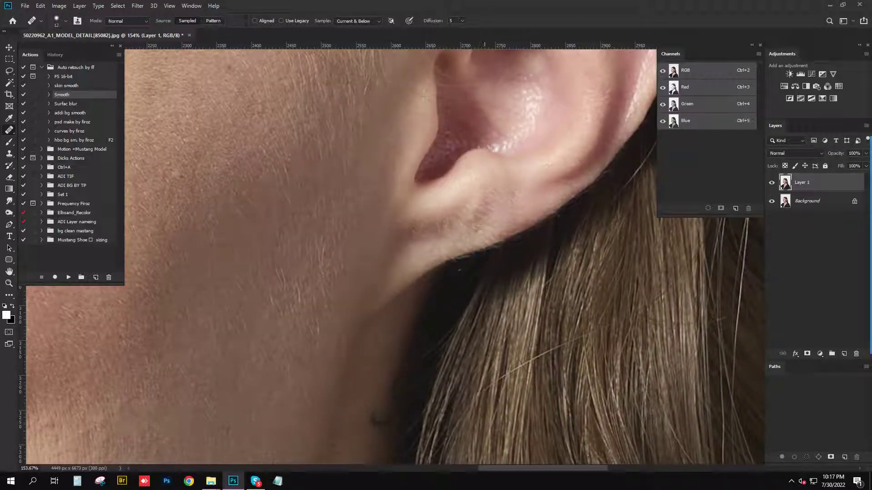
{"action": "left_click", "coordinate": [483, 207]}
{"action": "left_click_drag", "start_coordinate": [436, 254], "coordinate": [391, 218]}
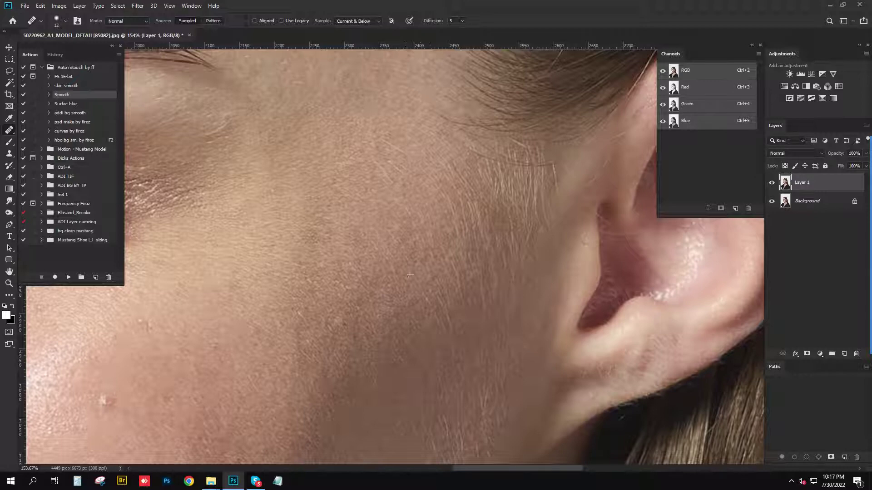
Frame the forehead and eyes, and tune the Spot Healing Brush size for the blemishes
{"action": "scroll", "coordinate": [403, 223], "scroll_direction": "down", "scroll_amount": 3}
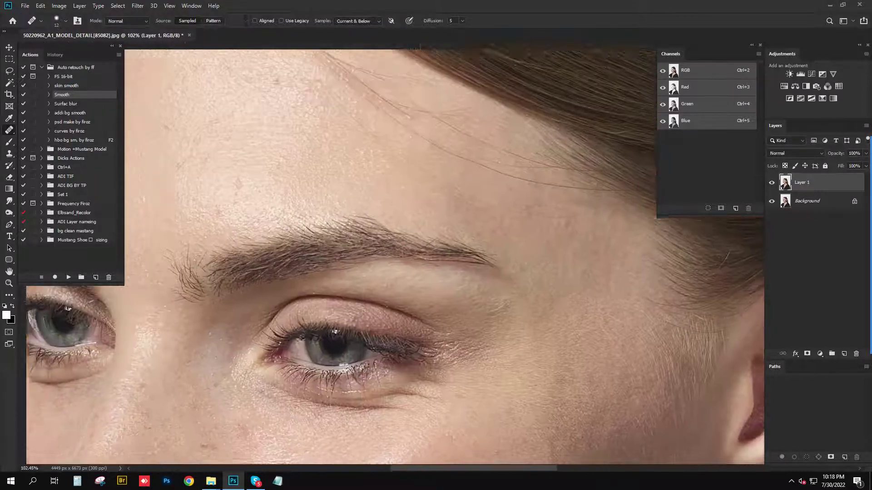
{"action": "left_click_drag", "start_coordinate": [403, 224], "coordinate": [634, 400]}
{"action": "scroll", "coordinate": [352, 254], "scroll_direction": "up", "scroll_amount": 2}
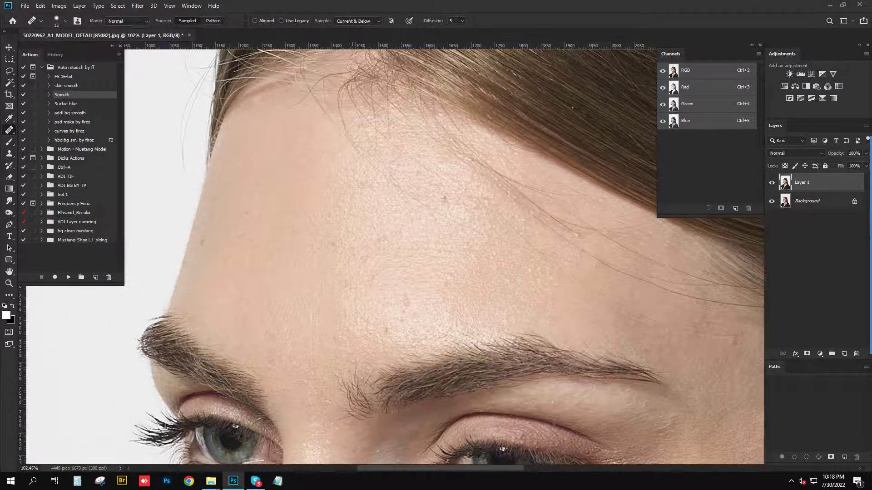
{"action": "left_click_drag", "start_coordinate": [297, 152], "coordinate": [301, 152]}
{"action": "left_click_drag", "start_coordinate": [278, 111], "coordinate": [274, 111]}
{"action": "left_click_drag", "start_coordinate": [252, 130], "coordinate": [273, 130]}
{"action": "left_click_drag", "start_coordinate": [287, 254], "coordinate": [319, 210]}
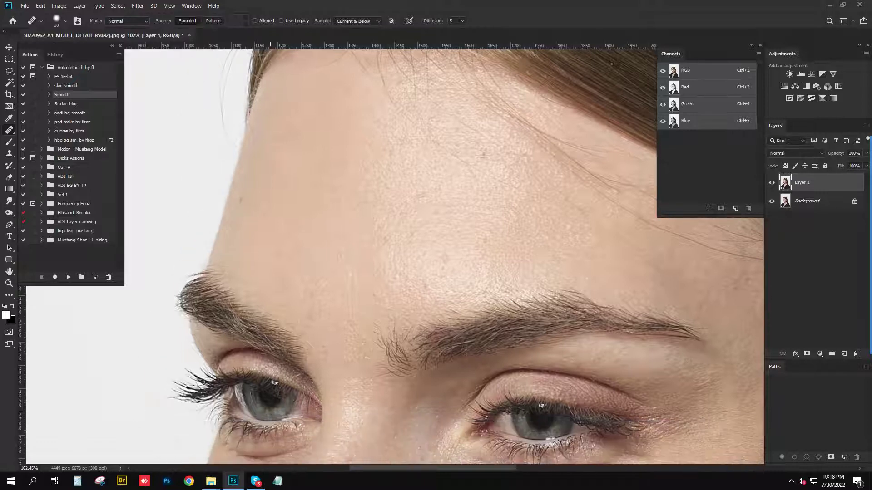
{"action": "key", "text": "bracketleft"}
{"action": "key", "text": "bracketleft"}
{"action": "key", "text": "bracketright"}
Heal two small dark blemishes on the forehead
{"action": "scroll", "coordinate": [392, 256], "scroll_direction": "up", "scroll_amount": 1}
{"action": "scroll", "coordinate": [391, 256], "scroll_direction": "right", "scroll_amount": 1}
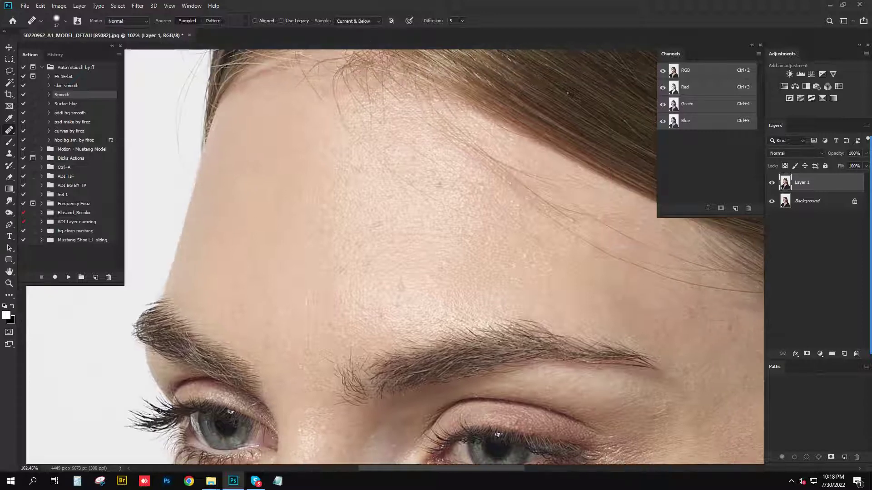
{"action": "scroll", "coordinate": [391, 256], "scroll_direction": "up", "scroll_amount": 1}
{"action": "scroll", "coordinate": [391, 256], "scroll_direction": "right", "scroll_amount": 1}
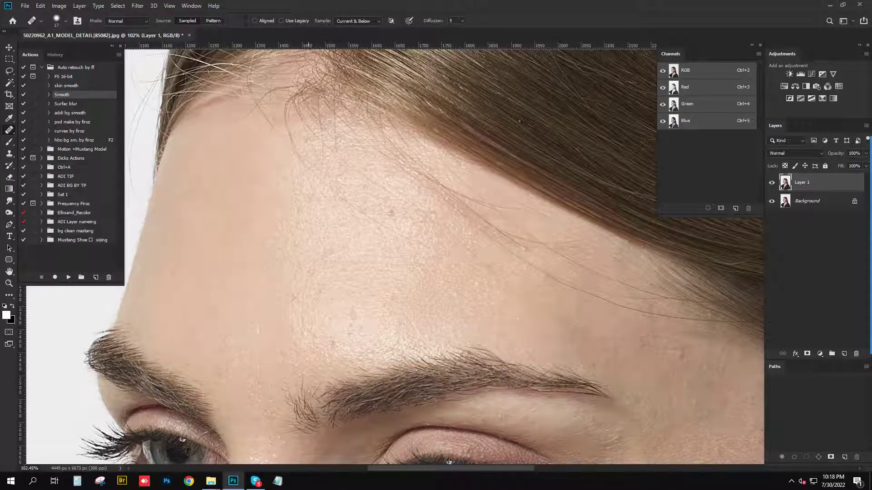
{"action": "left_click", "coordinate": [391, 214]}
{"action": "scroll", "coordinate": [391, 257], "scroll_direction": "down", "scroll_amount": 3}
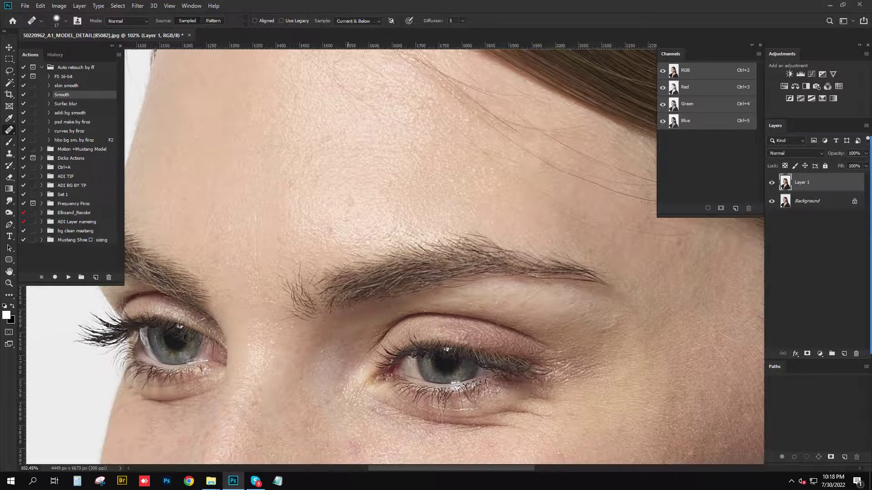
{"action": "left_click", "coordinate": [350, 203]}
Pan across the upper forehead and around the right eye to check remaining spots
{"action": "mouse_move", "coordinate": [324, 272]}
{"action": "left_mouse_down"}
{"action": "mouse_move", "coordinate": [364, 215]}
{"action": "mouse_move", "coordinate": [385, 214]}
{"action": "left_mouse_up"}
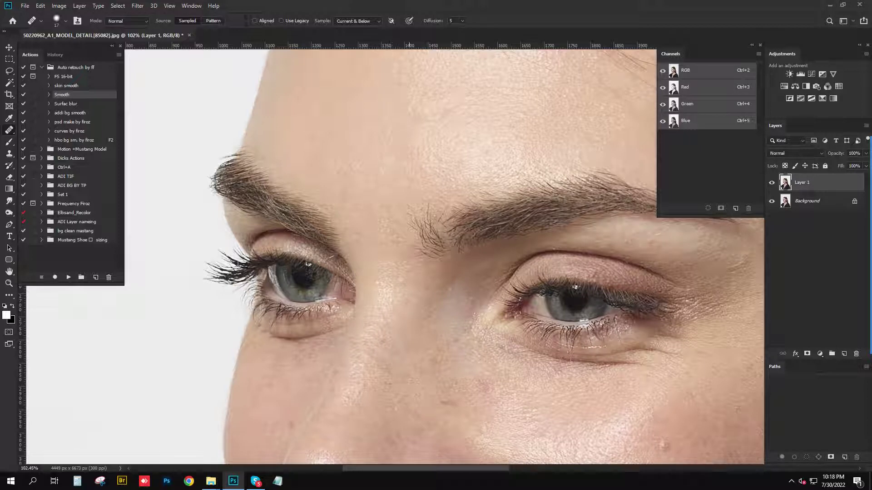
{"action": "left_click_drag", "start_coordinate": [410, 254], "coordinate": [427, 327]}
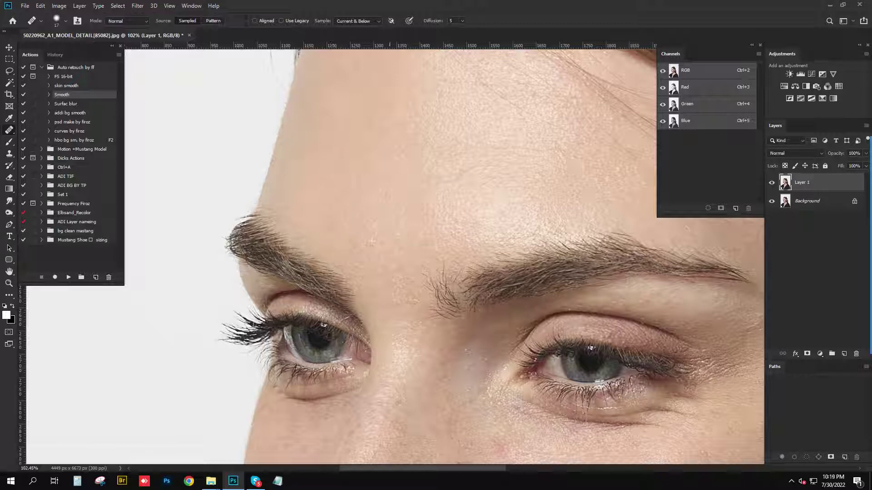
{"action": "left_click_drag", "start_coordinate": [380, 254], "coordinate": [363, 313]}
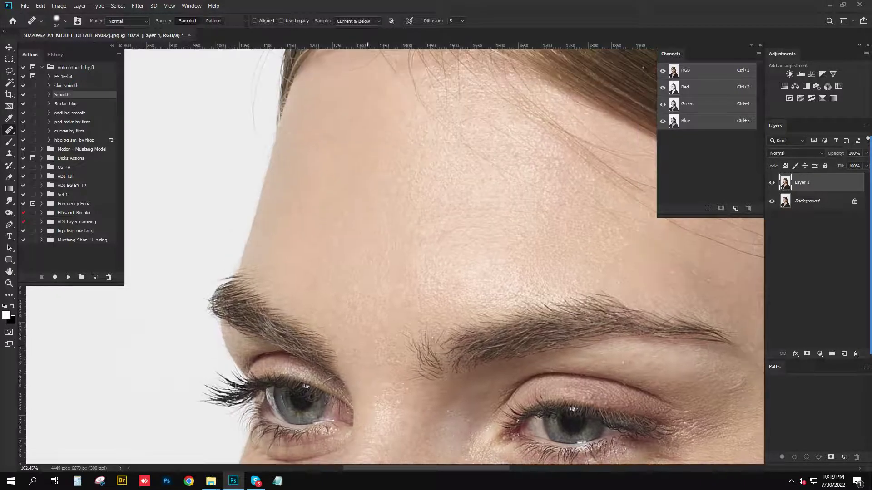
{"action": "left_click_drag", "start_coordinate": [375, 273], "coordinate": [352, 308]}
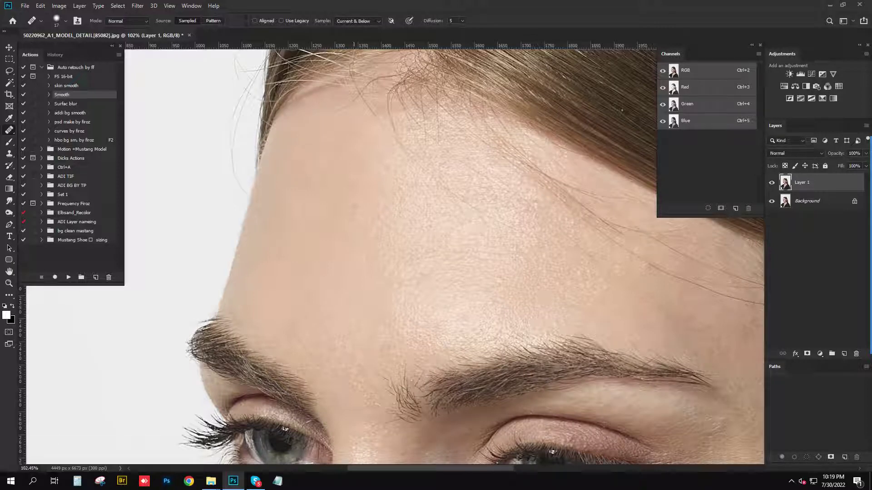
{"action": "mouse_move", "coordinate": [499, 318]}
{"action": "left_mouse_down"}
{"action": "mouse_move", "coordinate": [413, 299]}
{"action": "mouse_move", "coordinate": [383, 262]}
{"action": "mouse_move", "coordinate": [306, 213]}
{"action": "mouse_move", "coordinate": [281, 182]}
{"action": "left_mouse_up"}
{"action": "left_click_drag", "start_coordinate": [388, 254], "coordinate": [370, 304]}
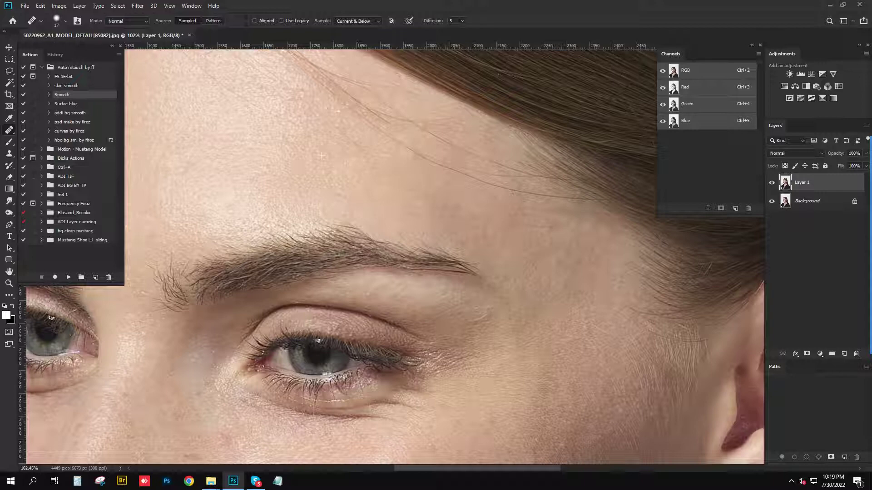
{"action": "left_click_drag", "start_coordinate": [321, 156], "coordinate": [338, 106]}
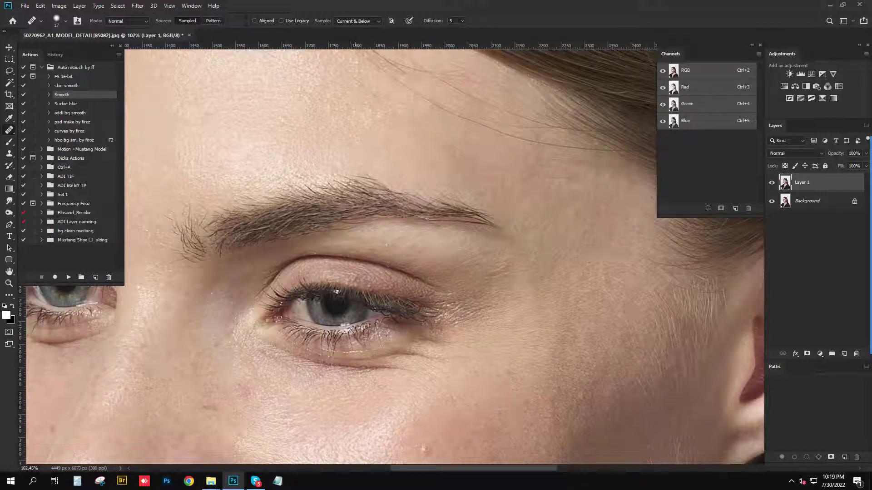
Zoom to about 105% and heal the reddish cheek blemish and the dark spot beside the nose
{"action": "scroll", "coordinate": [357, 272], "scroll_direction": "down", "scroll_amount": 5}
{"action": "scroll", "coordinate": [358, 268], "scroll_direction": "up", "scroll_amount": 2}
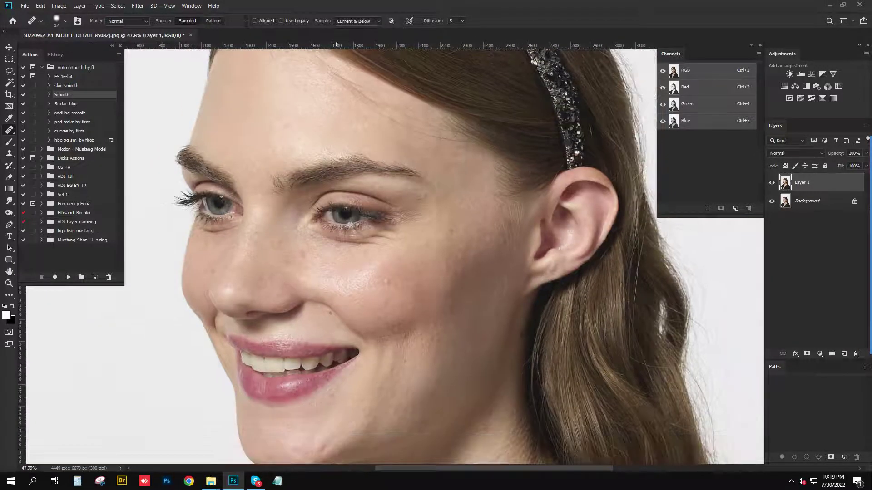
{"action": "scroll", "coordinate": [363, 263], "scroll_direction": "up", "scroll_amount": 1}
{"action": "scroll", "coordinate": [370, 254], "scroll_direction": "up", "scroll_amount": 2}
{"action": "scroll", "coordinate": [370, 195], "scroll_direction": "up", "scroll_amount": 3}
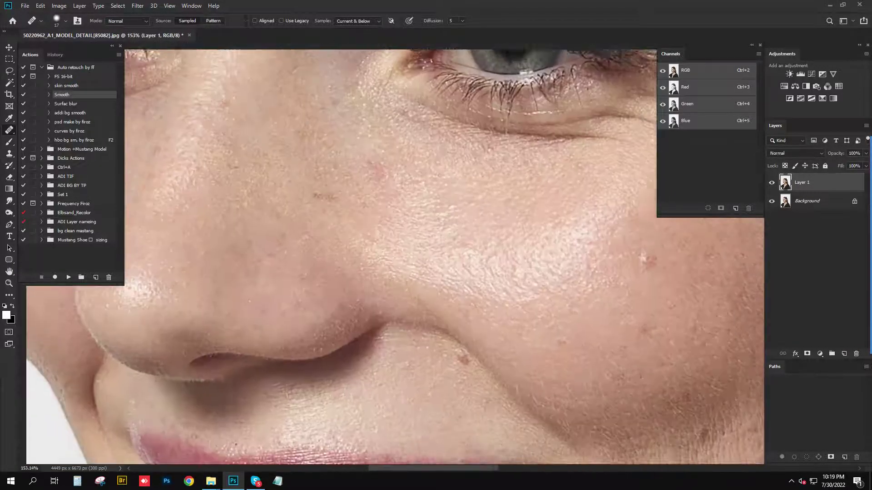
{"action": "scroll", "coordinate": [318, 197], "scroll_direction": "down", "scroll_amount": 2}
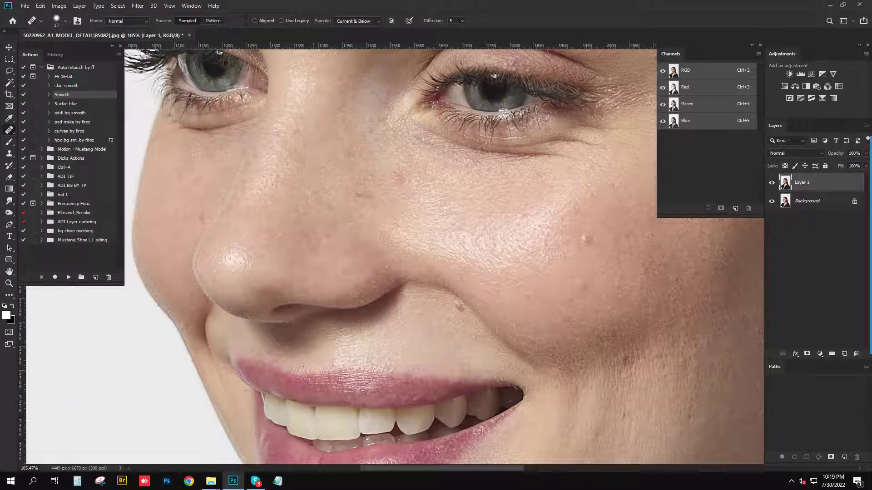
{"action": "scroll", "coordinate": [313, 111], "scroll_direction": "up", "scroll_amount": 2}
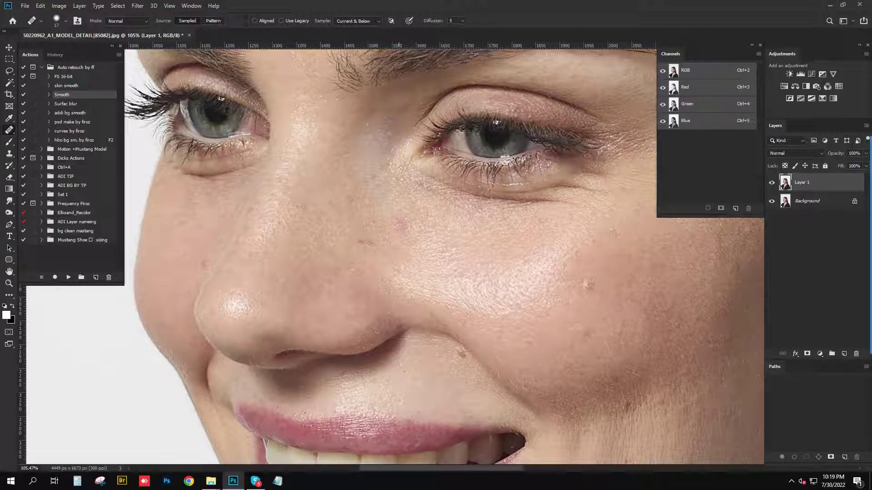
{"action": "left_click", "coordinate": [400, 223]}
{"action": "left_click", "coordinate": [360, 241]}
Heal the small blemish on the right cheek and the red blemish on the left cheek
{"action": "left_click", "coordinate": [587, 285]}
{"action": "left_click_drag", "start_coordinate": [221, 265], "coordinate": [279, 237]}
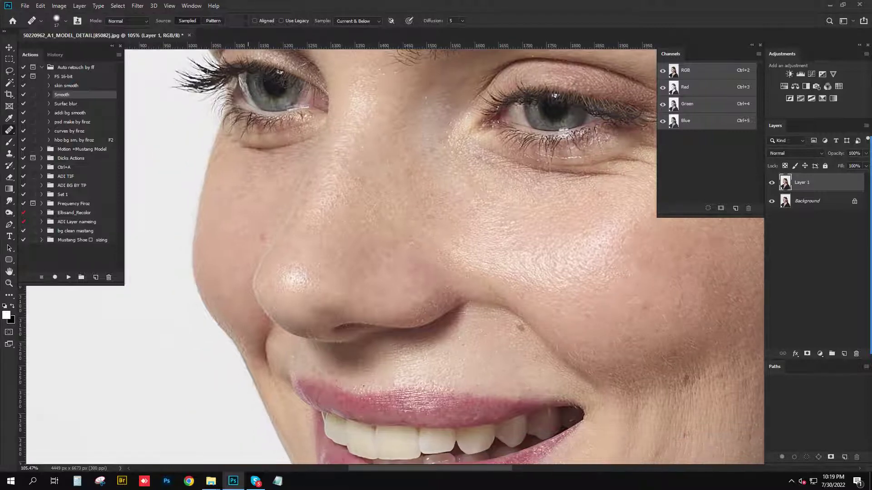
{"action": "left_click", "coordinate": [263, 237]}
{"action": "left_click_drag", "start_coordinate": [434, 207], "coordinate": [418, 254]}
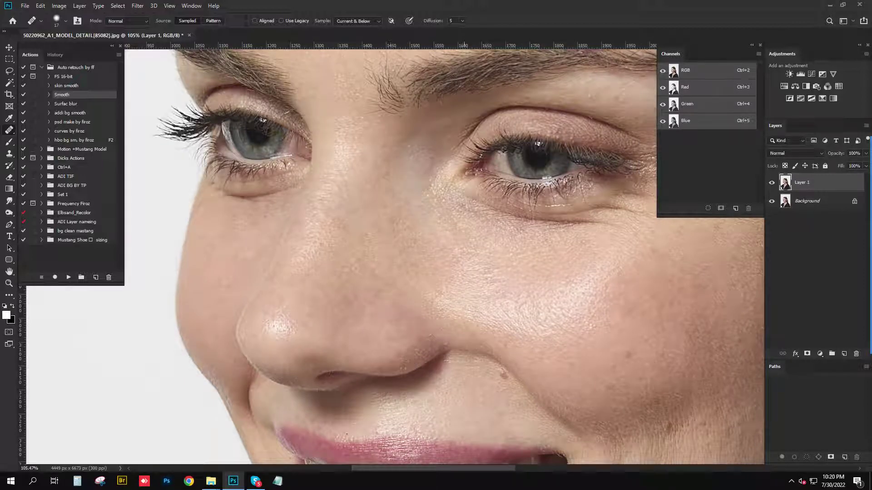
{"action": "scroll", "coordinate": [206, 228], "scroll_direction": "down", "scroll_amount": 1}
{"action": "scroll", "coordinate": [207, 228], "scroll_direction": "down", "scroll_amount": 3}
{"action": "scroll", "coordinate": [207, 228], "scroll_direction": "down", "scroll_amount": 2}
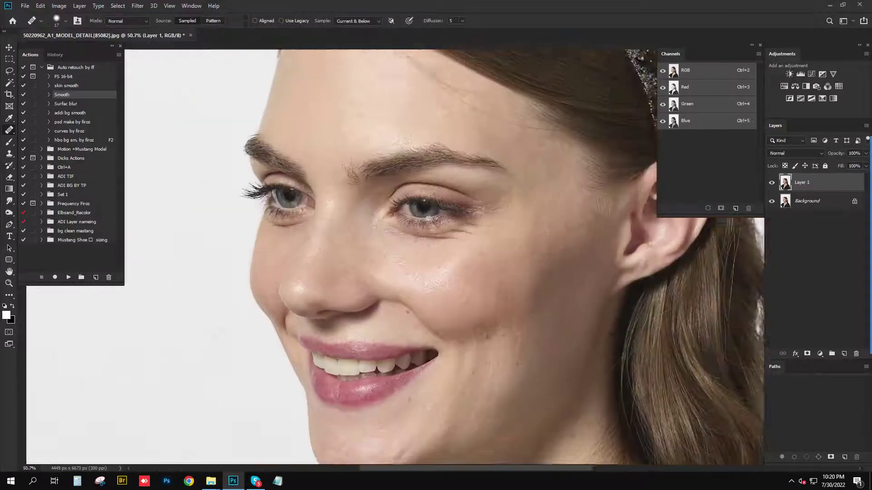
{"action": "scroll", "coordinate": [206, 228], "scroll_direction": "down", "scroll_amount": 1}
{"action": "scroll", "coordinate": [450, 66], "scroll_direction": "up", "scroll_amount": 4}
{"action": "scroll", "coordinate": [449, 66], "scroll_direction": "up", "scroll_amount": 3}
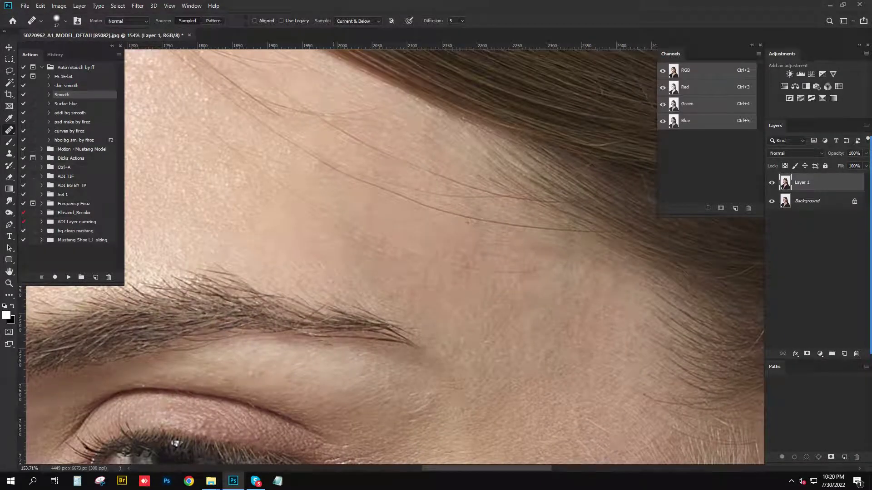
{"action": "left_click_drag", "start_coordinate": [332, 175], "coordinate": [317, 175]}
{"action": "scroll", "coordinate": [315, 179], "scroll_direction": "left", "scroll_amount": 3}
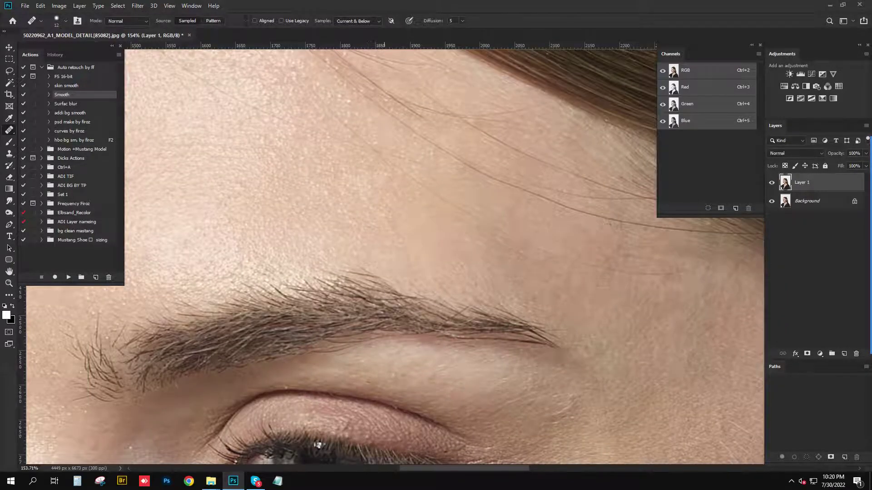
{"action": "scroll", "coordinate": [318, 445], "scroll_direction": "right", "scroll_amount": 5}
{"action": "scroll", "coordinate": [349, 448], "scroll_direction": "right", "scroll_amount": 2}
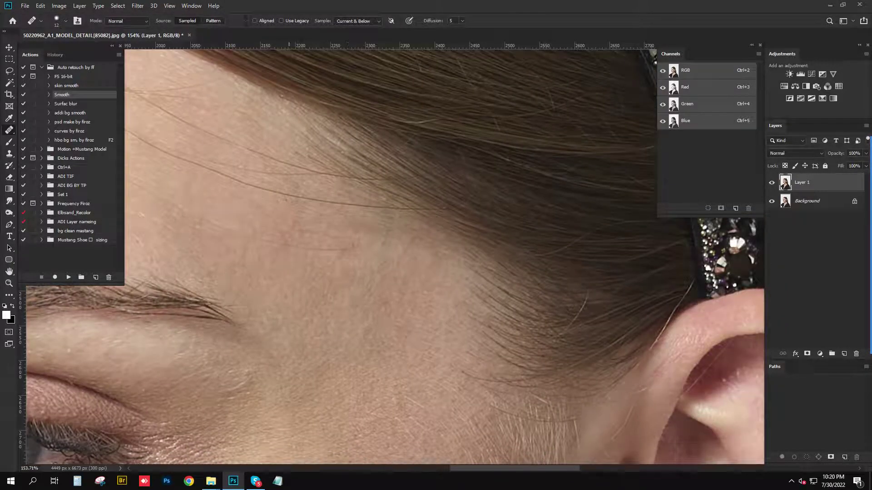
{"action": "scroll", "coordinate": [299, 205], "scroll_direction": "down", "scroll_amount": 2}
{"action": "scroll", "coordinate": [299, 204], "scroll_direction": "down", "scroll_amount": 3}
{"action": "scroll", "coordinate": [298, 205], "scroll_direction": "down", "scroll_amount": 3}
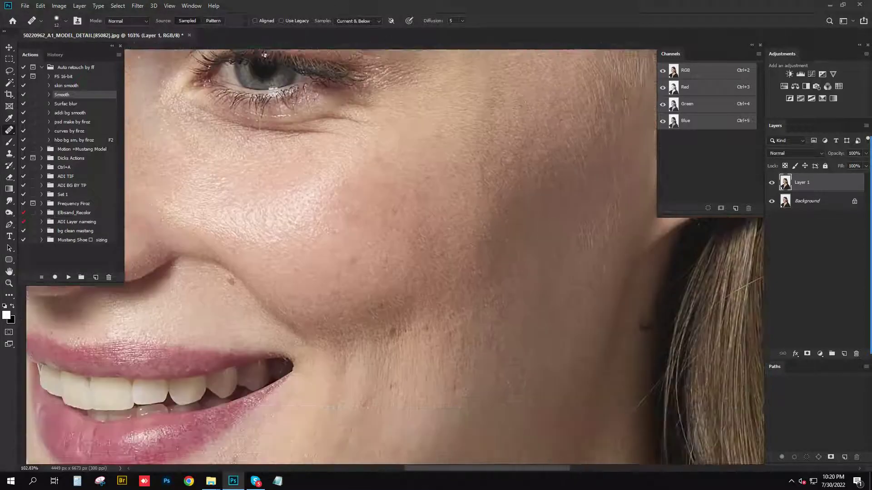
{"action": "scroll", "coordinate": [298, 205], "scroll_direction": "down", "scroll_amount": 2}
{"action": "scroll", "coordinate": [350, 254], "scroll_direction": "left", "scroll_amount": 2}
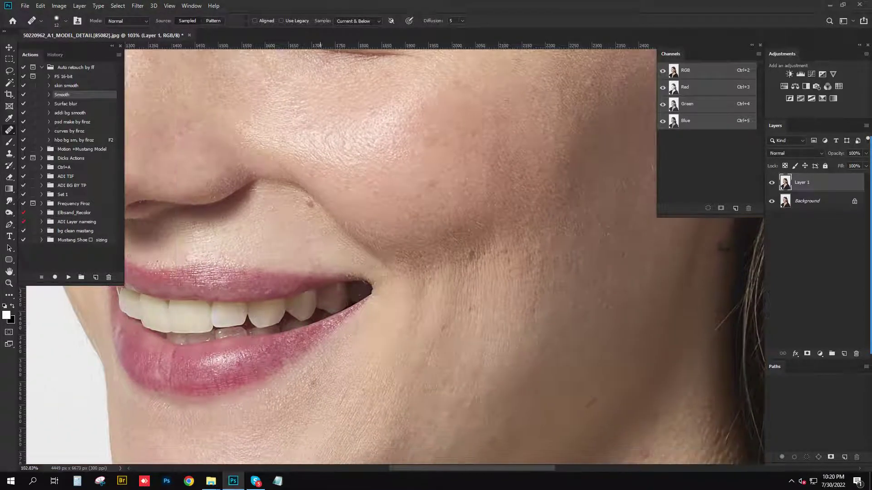
{"action": "left_click", "coordinate": [312, 204]}
{"action": "scroll", "coordinate": [345, 255], "scroll_direction": "left", "scroll_amount": 4}
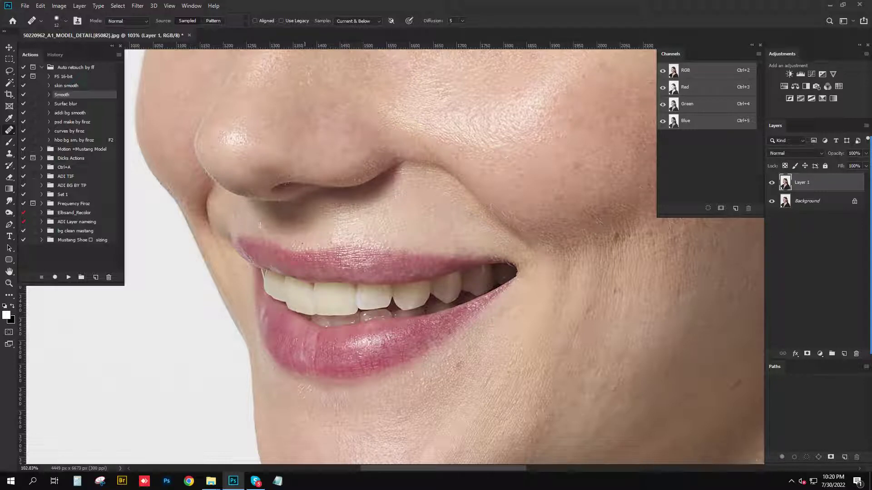
{"action": "scroll", "coordinate": [444, 257], "scroll_direction": "down", "scroll_amount": 1}
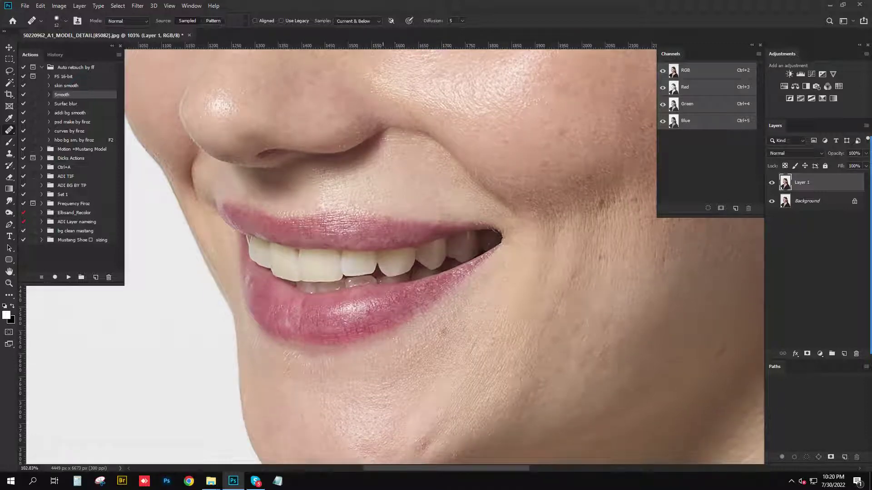
{"action": "scroll", "coordinate": [444, 256], "scroll_direction": "down", "scroll_amount": 2}
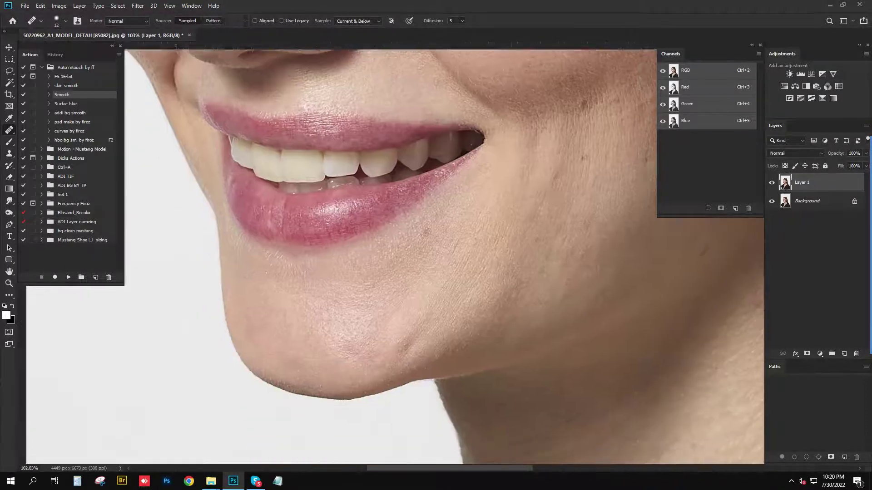
{"action": "scroll", "coordinate": [444, 257], "scroll_direction": "down", "scroll_amount": 2}
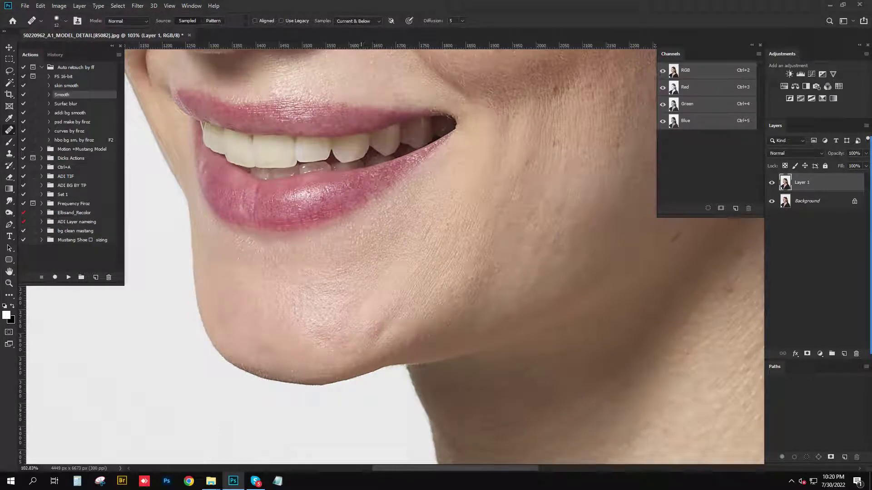
{"action": "scroll", "coordinate": [349, 254], "scroll_direction": "down", "scroll_amount": 2}
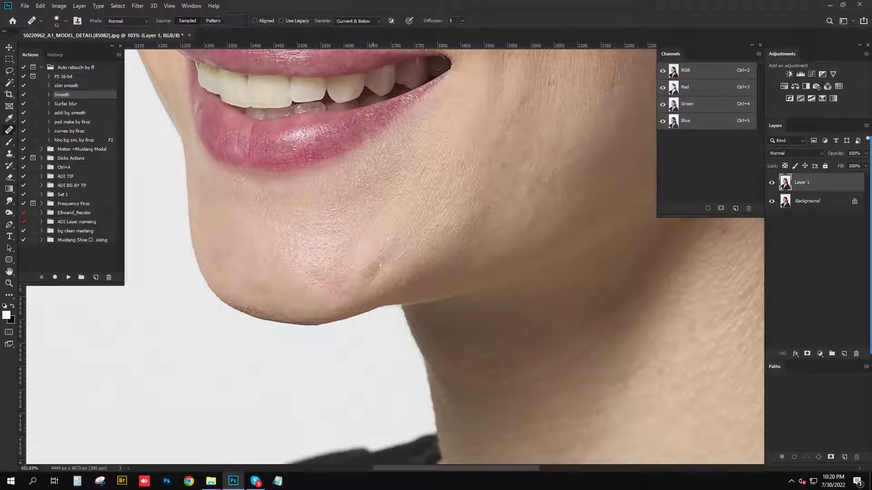
Move to the cheek beside the ear and heal a small dark blemish with the Healing Brush
{"action": "key", "text": "s"}
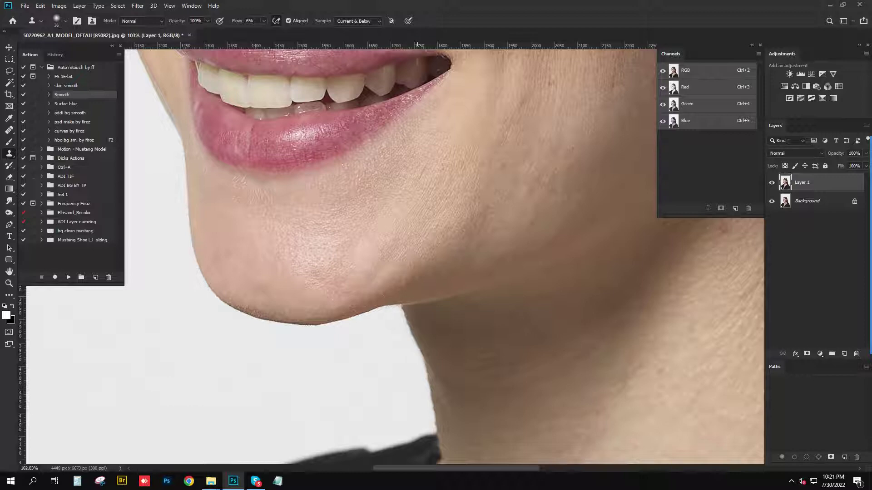
{"action": "left_click_drag", "start_coordinate": [409, 227], "coordinate": [318, 286]}
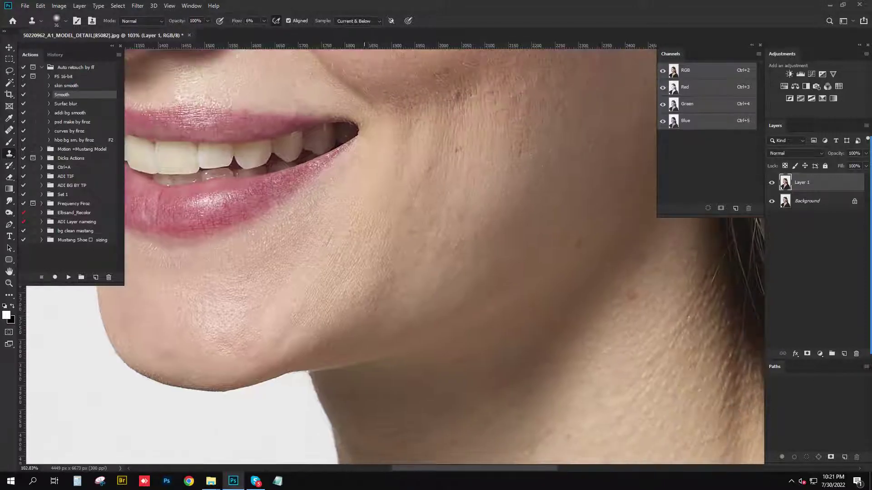
{"action": "key", "text": "j"}
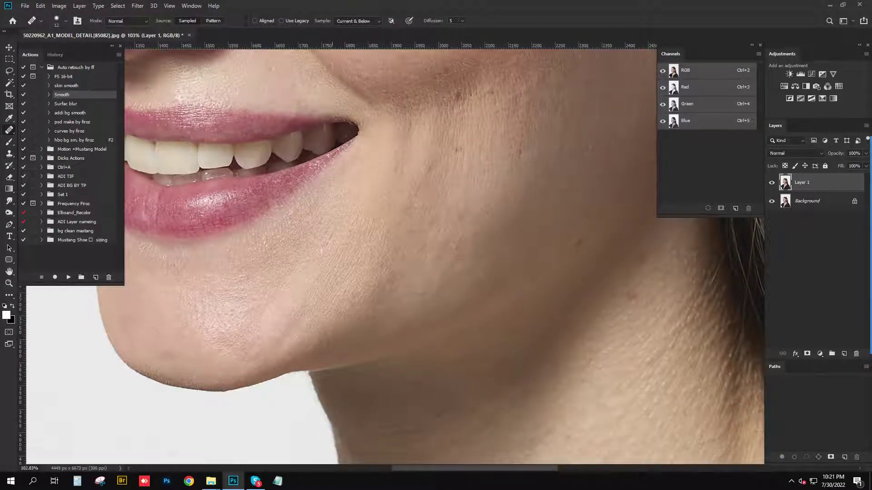
{"action": "left_click_drag", "start_coordinate": [405, 205], "coordinate": [304, 279]}
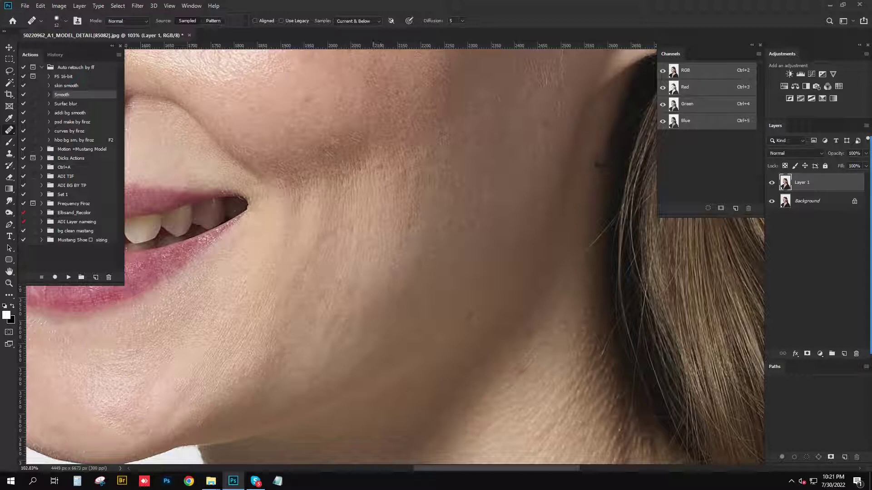
{"action": "left_click_drag", "start_coordinate": [374, 160], "coordinate": [381, 216]}
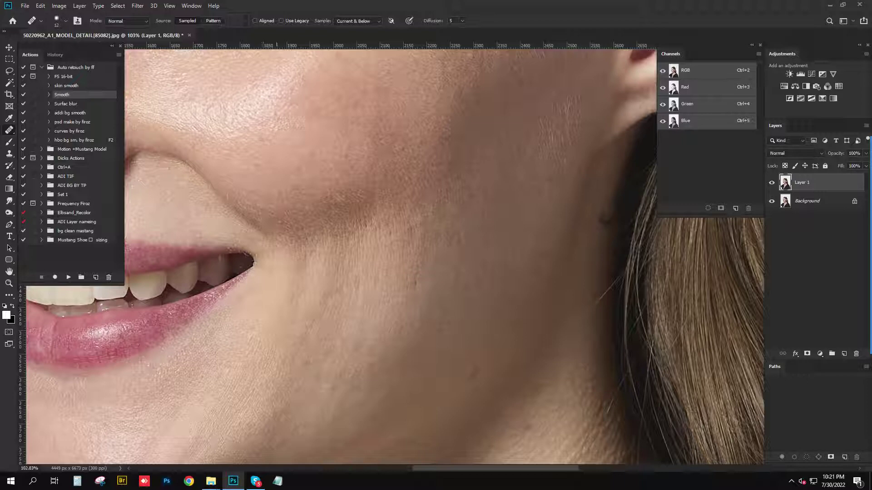
{"action": "scroll", "coordinate": [391, 254], "scroll_direction": "right", "scroll_amount": 3}
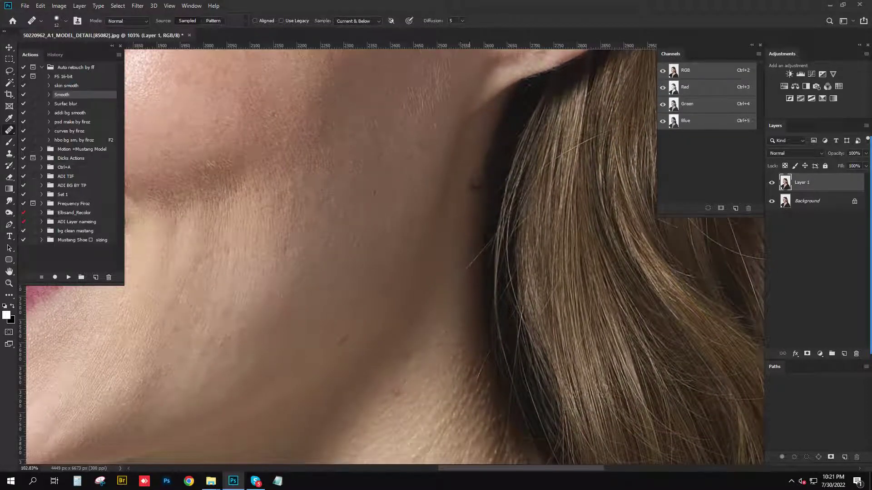
{"action": "left_click", "coordinate": [473, 184]}
Heal a small red blemish on the side of the neck and toggle the rulers
{"action": "scroll", "coordinate": [386, 201], "scroll_direction": "left", "scroll_amount": 2}
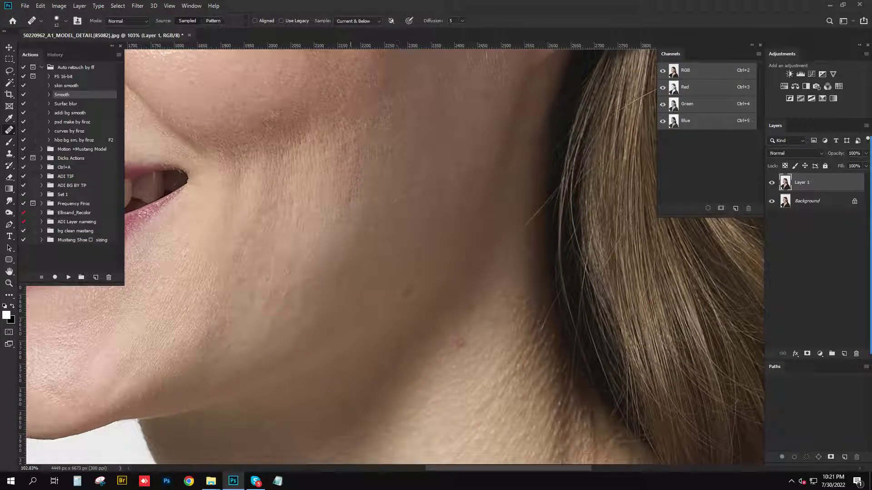
{"action": "scroll", "coordinate": [352, 246], "scroll_direction": "up", "scroll_amount": 3}
{"action": "scroll", "coordinate": [352, 246], "scroll_direction": "left", "scroll_amount": 4}
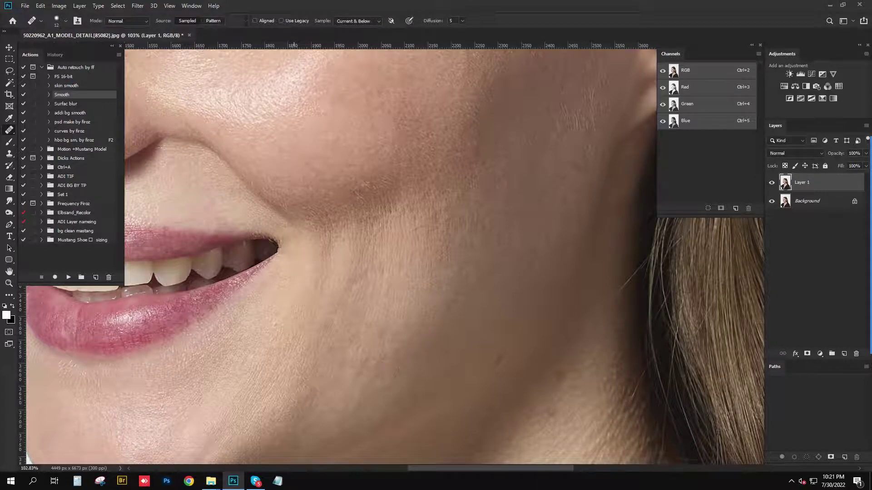
{"action": "scroll", "coordinate": [403, 168], "scroll_direction": "down", "scroll_amount": 5}
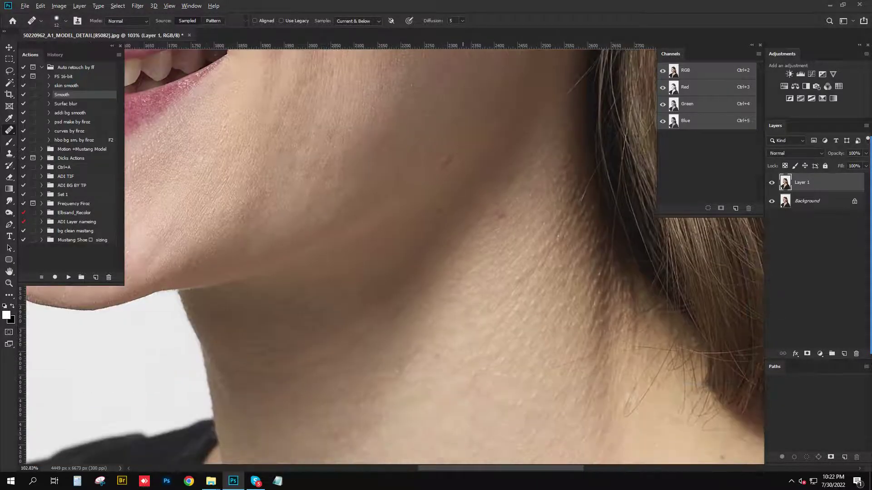
{"action": "left_click", "coordinate": [448, 160]}
{"action": "scroll", "coordinate": [482, 221], "scroll_direction": "down", "scroll_amount": 2}
{"action": "key", "text": "ctrl+r"}
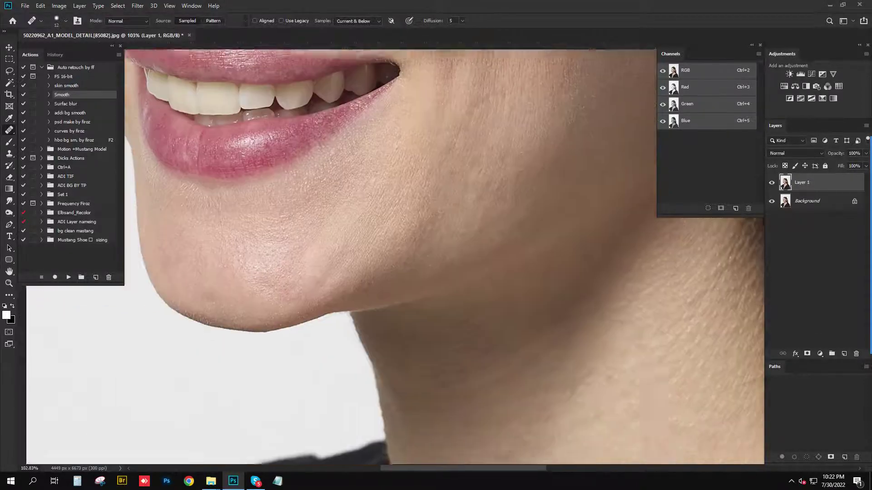
{"action": "left_click_drag", "start_coordinate": [516, 206], "coordinate": [702, 317]}
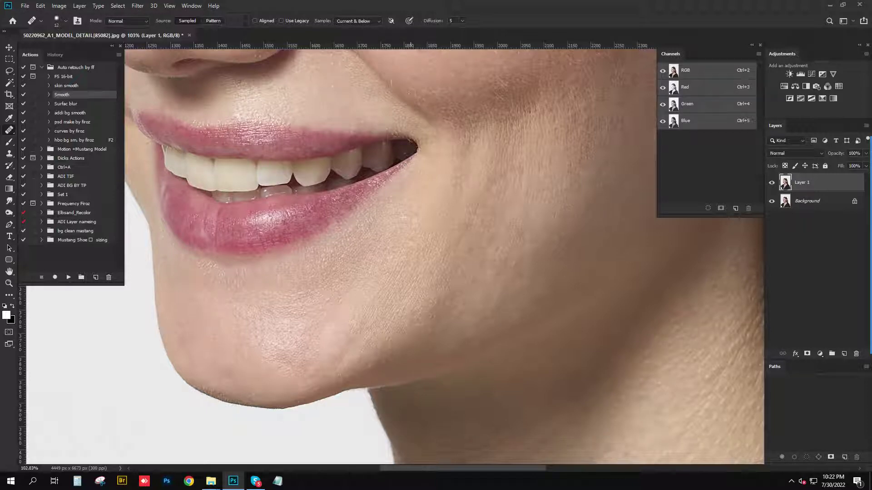
{"action": "left_click_drag", "start_coordinate": [395, 269], "coordinate": [466, 455]}
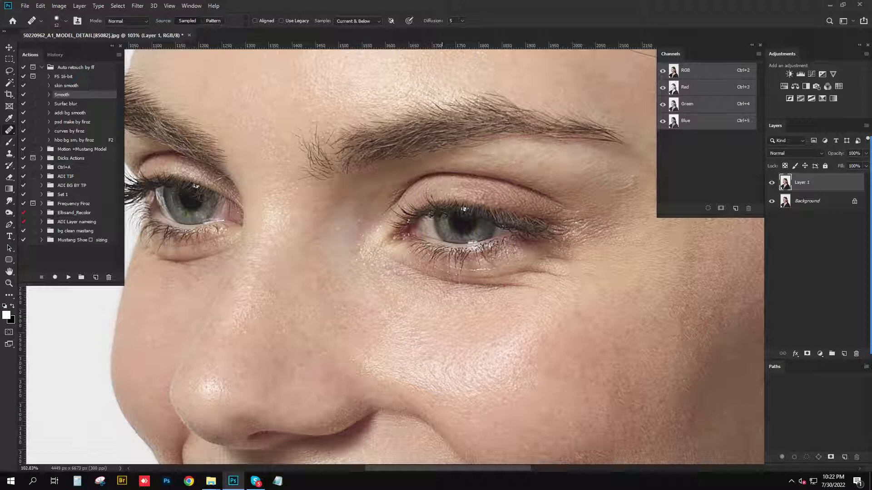
Zoom out to the full image and back in, then heal the dark mole below the hairline
{"action": "scroll", "coordinate": [315, 127], "scroll_direction": "up", "scroll_amount": 5}
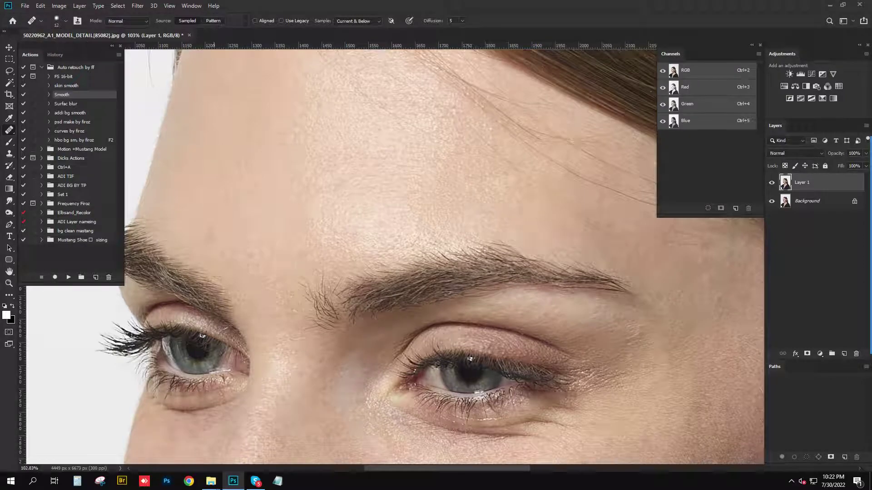
{"action": "scroll", "coordinate": [213, 231], "scroll_direction": "down", "scroll_amount": 1}
{"action": "scroll", "coordinate": [213, 231], "scroll_direction": "down", "scroll_amount": 3}
{"action": "scroll", "coordinate": [213, 231], "scroll_direction": "down", "scroll_amount": 3}
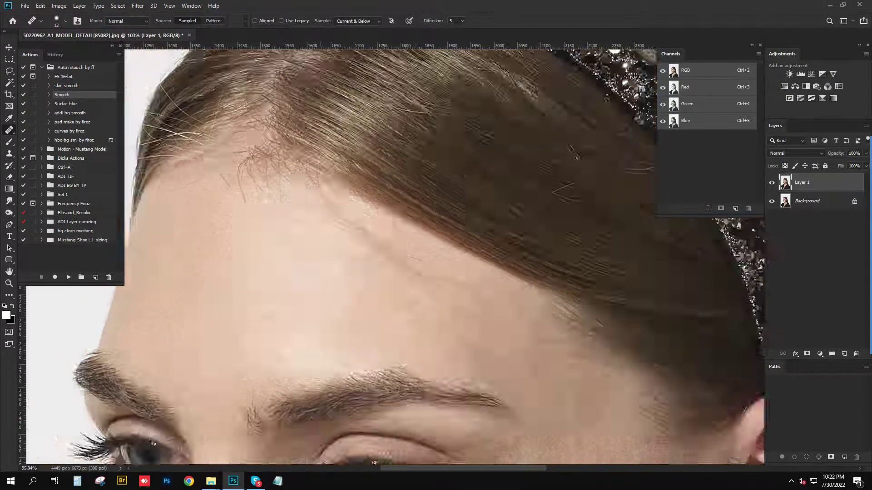
{"action": "scroll", "coordinate": [213, 231], "scroll_direction": "down", "scroll_amount": 3}
{"action": "scroll", "coordinate": [341, 254], "scroll_direction": "up", "scroll_amount": 5}
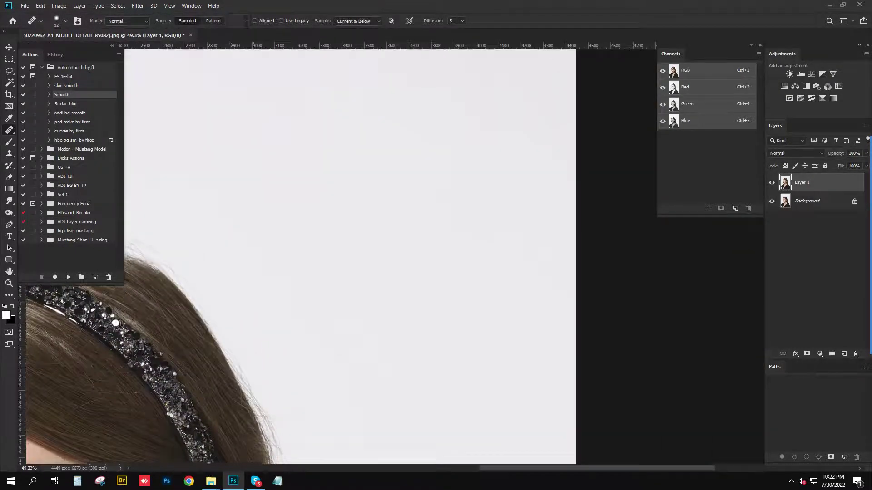
{"action": "scroll", "coordinate": [341, 255], "scroll_direction": "down", "scroll_amount": 3}
{"action": "scroll", "coordinate": [341, 255], "scroll_direction": "up", "scroll_amount": 3}
{"action": "scroll", "coordinate": [341, 254], "scroll_direction": "up", "scroll_amount": 2}
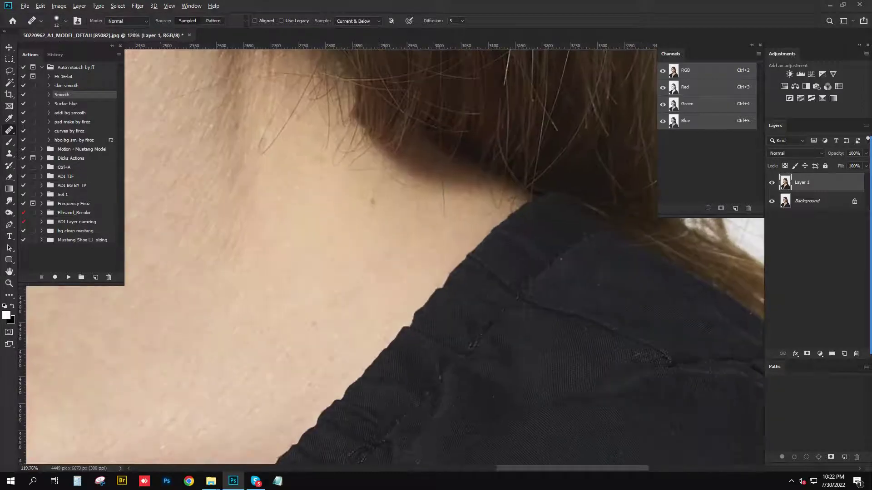
{"action": "left_click", "coordinate": [373, 203]}
{"action": "scroll", "coordinate": [318, 179], "scroll_direction": "left", "scroll_amount": 3}
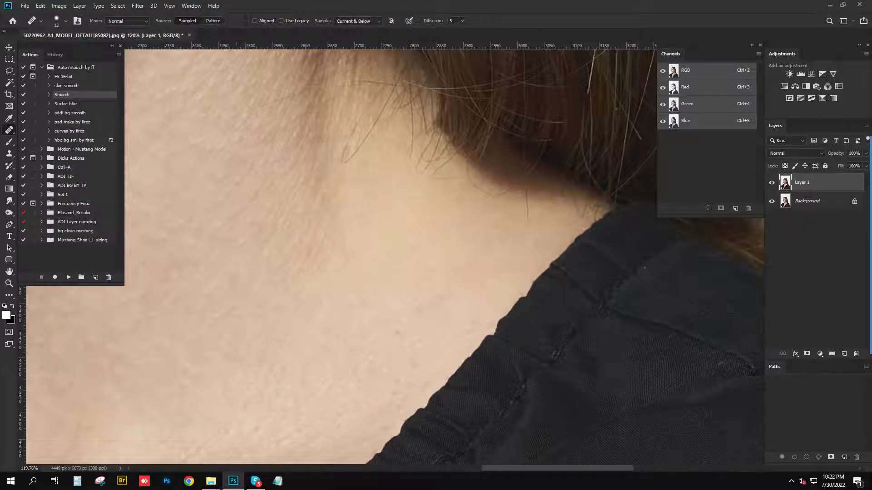
{"action": "scroll", "coordinate": [521, 245], "scroll_direction": "down", "scroll_amount": 3}
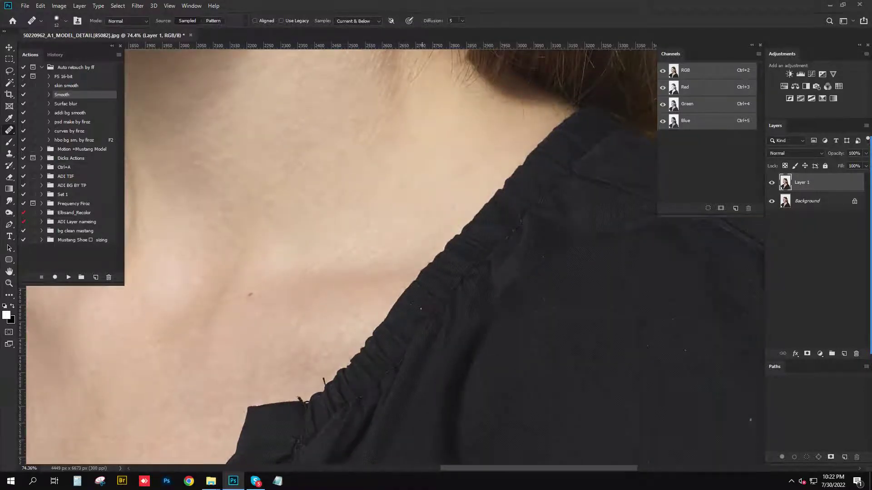
Enlarge the Spot Healing Brush and heal the three dark moles on the chest
{"action": "scroll", "coordinate": [391, 254], "scroll_direction": "down", "scroll_amount": 3}
{"action": "scroll", "coordinate": [390, 254], "scroll_direction": "left", "scroll_amount": 4}
{"action": "scroll", "coordinate": [391, 254], "scroll_direction": "left", "scroll_amount": 3}
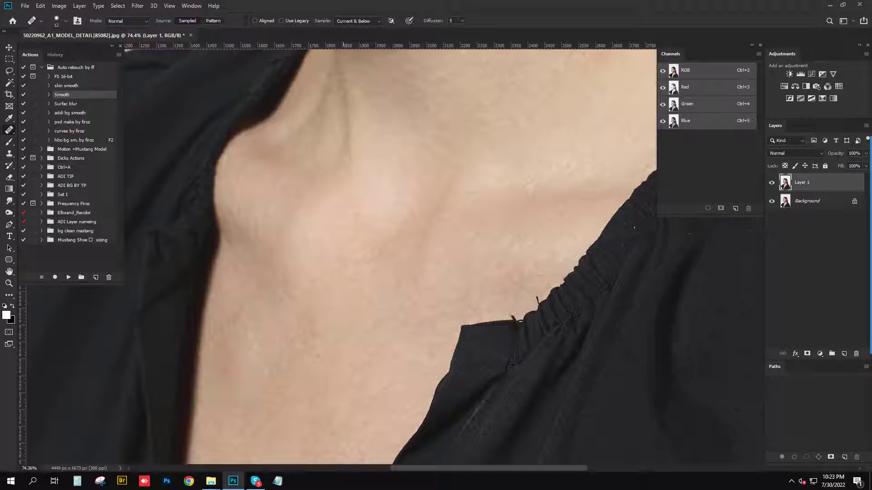
{"action": "scroll", "coordinate": [390, 254], "scroll_direction": "down", "scroll_amount": 2}
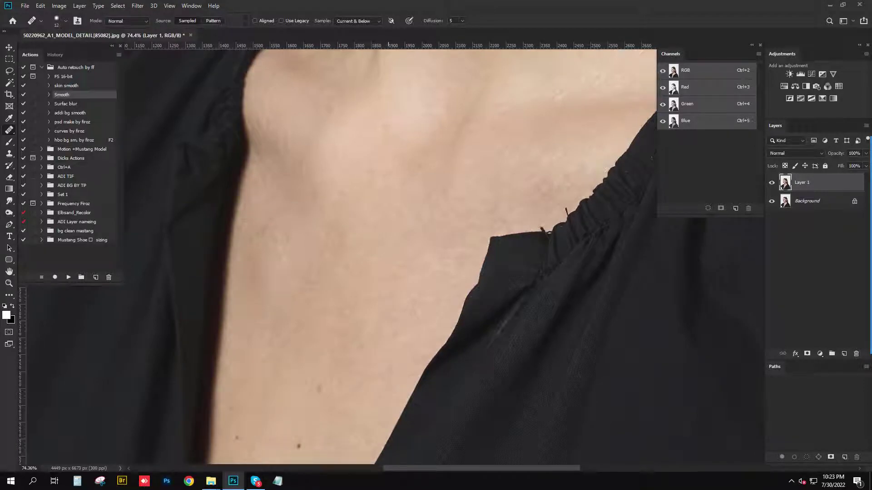
{"action": "left_click_drag", "start_coordinate": [390, 272], "coordinate": [455, 211]}
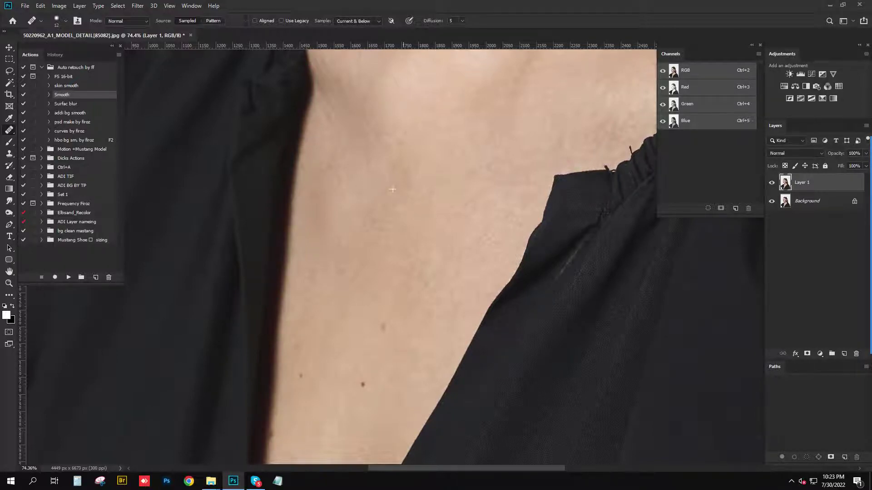
{"action": "scroll", "coordinate": [391, 194], "scroll_direction": "down", "scroll_amount": 3}
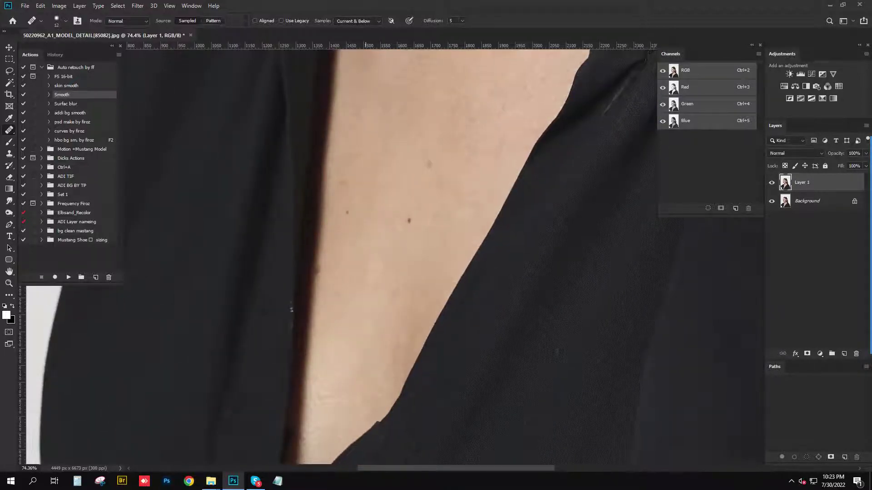
{"action": "key", "text": "bracketright"}
{"action": "key", "text": "bracketright"}
{"action": "left_click", "coordinate": [347, 212]}
{"action": "left_click", "coordinate": [409, 220]}
{"action": "left_click", "coordinate": [429, 164]}
{"action": "left_click_drag", "start_coordinate": [320, 257], "coordinate": [332, 208]}
{"action": "key", "text": "s"}
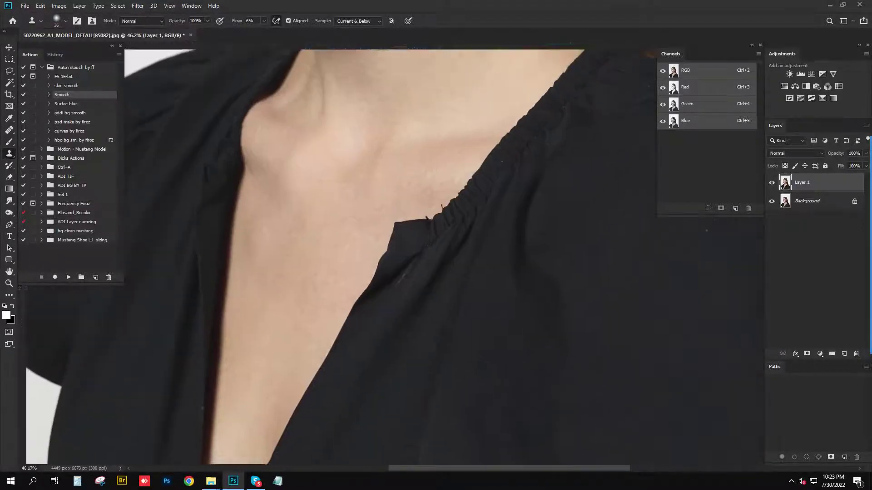
Zoom to the neckline and heal and clone over the stray dark thread on the skin
{"action": "scroll", "coordinate": [305, 262], "scroll_direction": "up", "scroll_amount": 5}
{"action": "key", "text": "ctrl+r"}
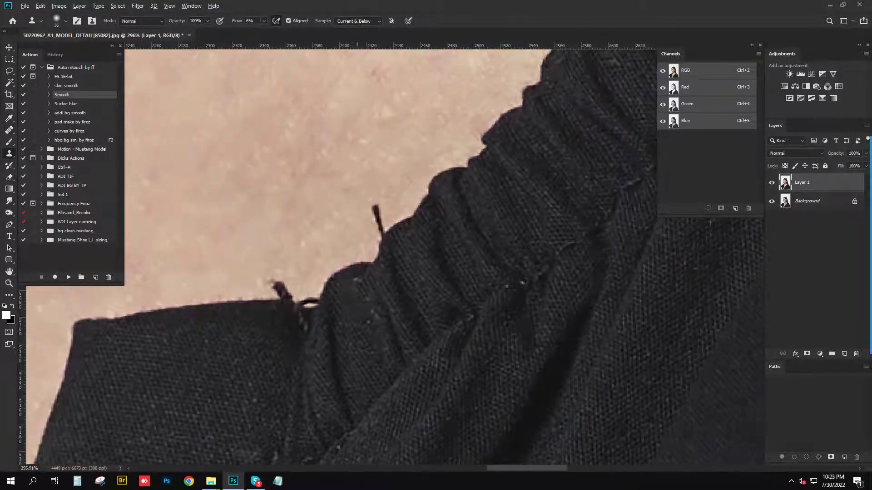
{"action": "key", "text": "j"}
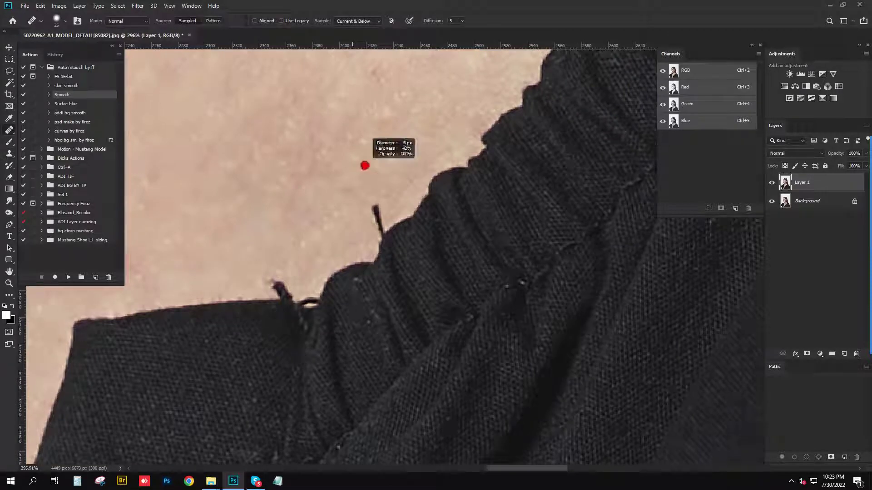
{"action": "left_click_drag", "start_coordinate": [375, 207], "coordinate": [381, 230]}
{"action": "key", "text": "s"}
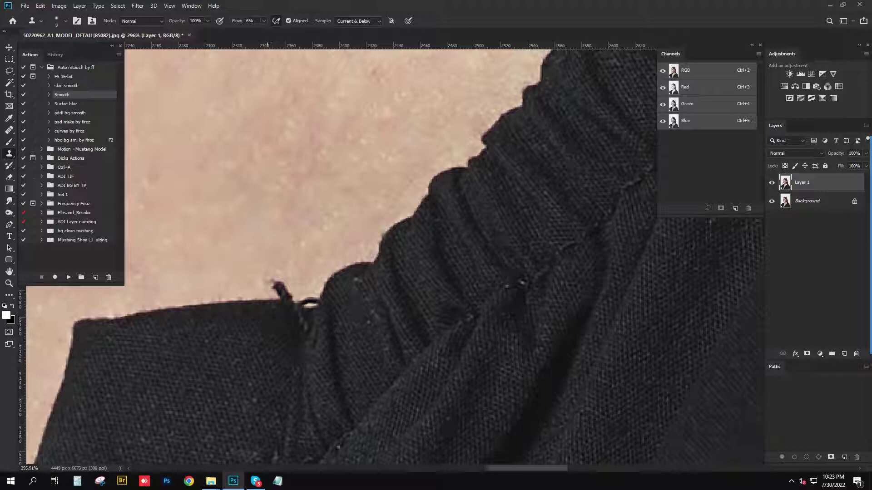
{"action": "left_click_drag", "start_coordinate": [282, 286], "coordinate": [275, 286]}
{"action": "key", "text": "j"}
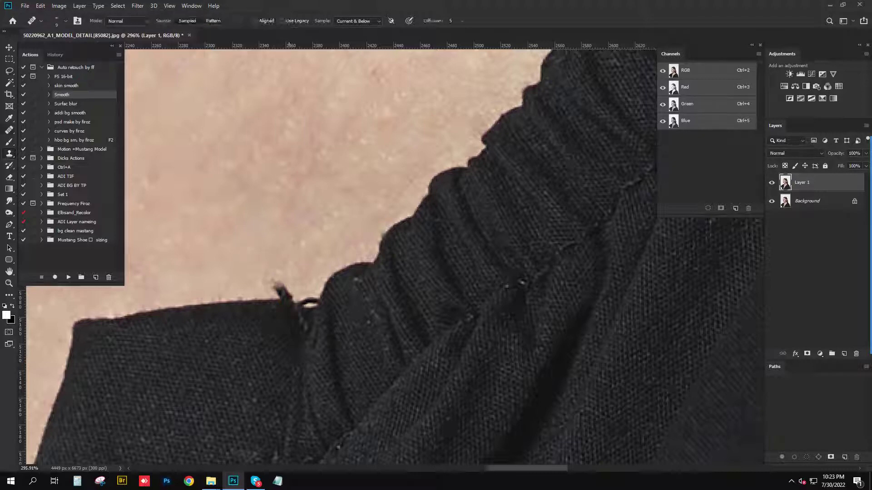
{"action": "key", "text": "s"}
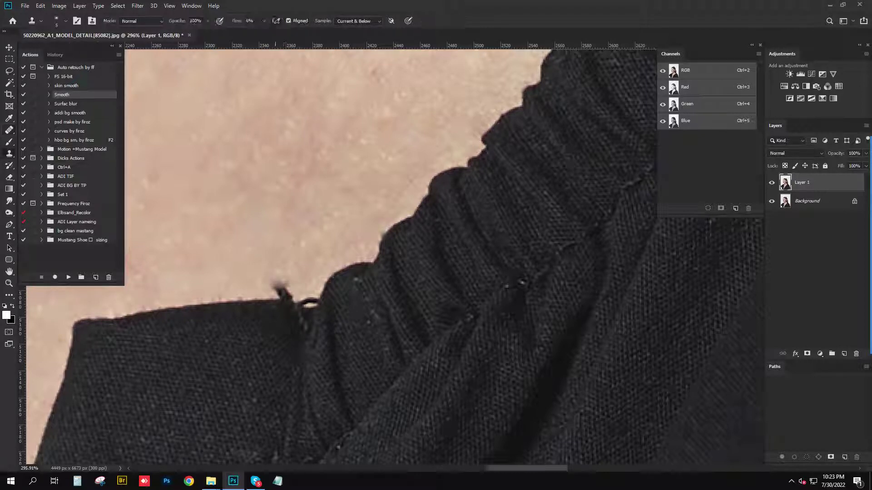
With a larger Clone Stamp at 50% flow, cover the thread tip and bump along the neckline edge
{"action": "key", "text": "shift+5"}
{"action": "key", "text": "bracketright"}
{"action": "left_click", "coordinate": [278, 286]}
{"action": "left_click", "coordinate": [277, 287]}
{"action": "left_click", "coordinate": [278, 284]}
{"action": "left_click", "coordinate": [280, 298]}
{"action": "left_click", "coordinate": [284, 297]}
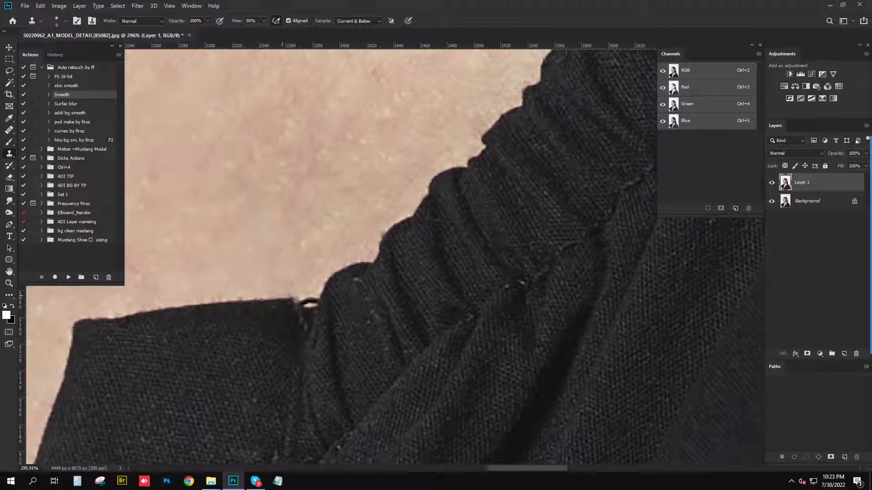
{"action": "left_click", "coordinate": [304, 299]}
{"action": "scroll", "coordinate": [295, 309], "scroll_direction": "down", "scroll_amount": 2}
{"action": "scroll", "coordinate": [309, 327], "scroll_direction": "down", "scroll_amount": 2}
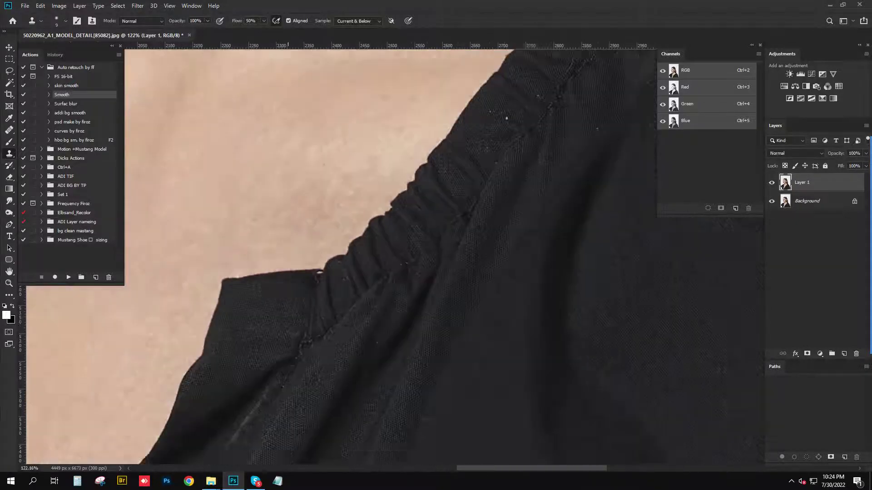
{"action": "scroll", "coordinate": [319, 349], "scroll_direction": "down", "scroll_amount": 1}
{"action": "key", "text": "j"}
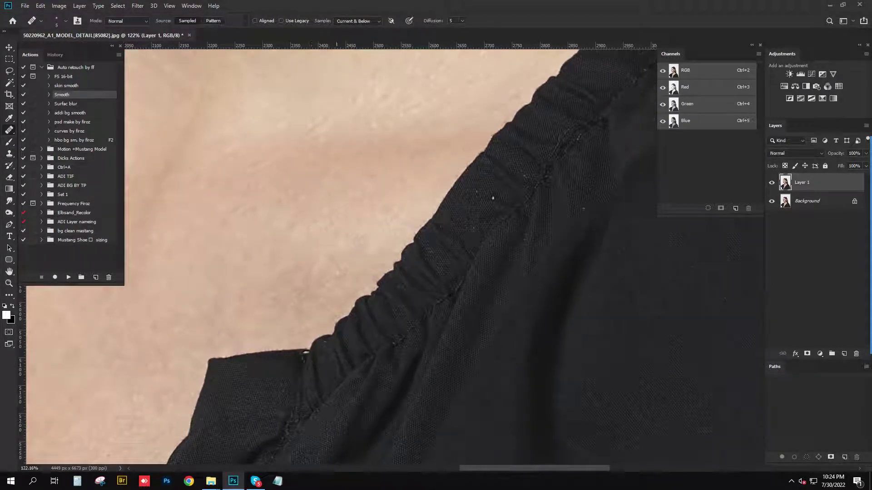
{"action": "scroll", "coordinate": [339, 245], "scroll_direction": "down", "scroll_amount": 2}
{"action": "scroll", "coordinate": [336, 247], "scroll_direction": "down", "scroll_amount": 3}
{"action": "scroll", "coordinate": [327, 250], "scroll_direction": "down", "scroll_amount": 2}
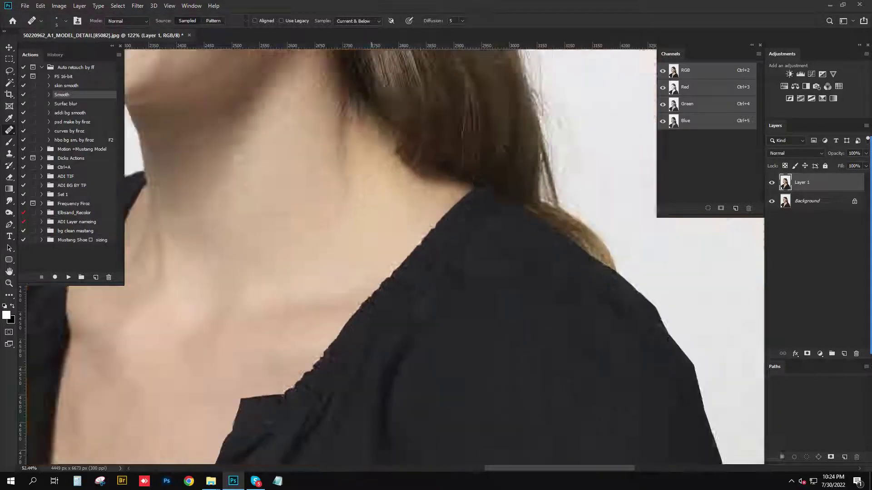
{"action": "scroll", "coordinate": [313, 252], "scroll_direction": "down", "scroll_amount": 2}
{"action": "scroll", "coordinate": [345, 245], "scroll_direction": "up", "scroll_amount": 6}
{"action": "scroll", "coordinate": [345, 246], "scroll_direction": "up", "scroll_amount": 1}
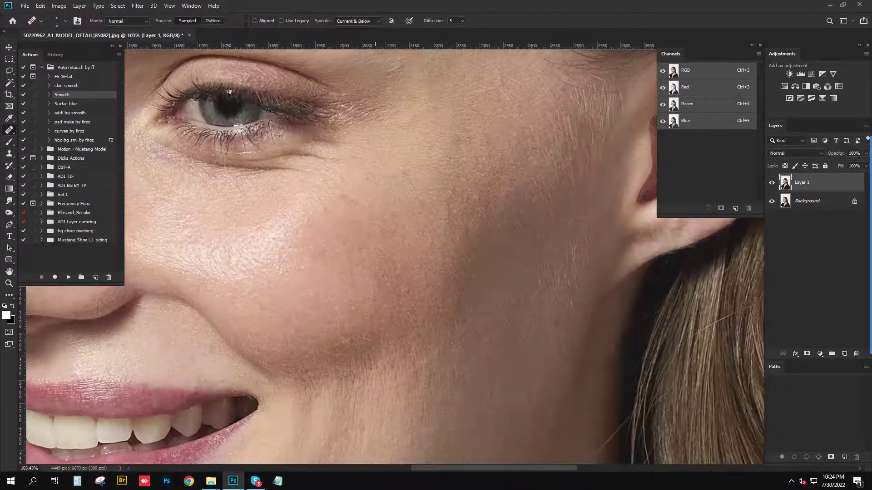
{"action": "left_click_drag", "start_coordinate": [393, 194], "coordinate": [397, 194]}
{"action": "scroll", "coordinate": [376, 249], "scroll_direction": "down", "scroll_amount": 5}
{"action": "scroll", "coordinate": [376, 248], "scroll_direction": "up", "scroll_amount": 1}
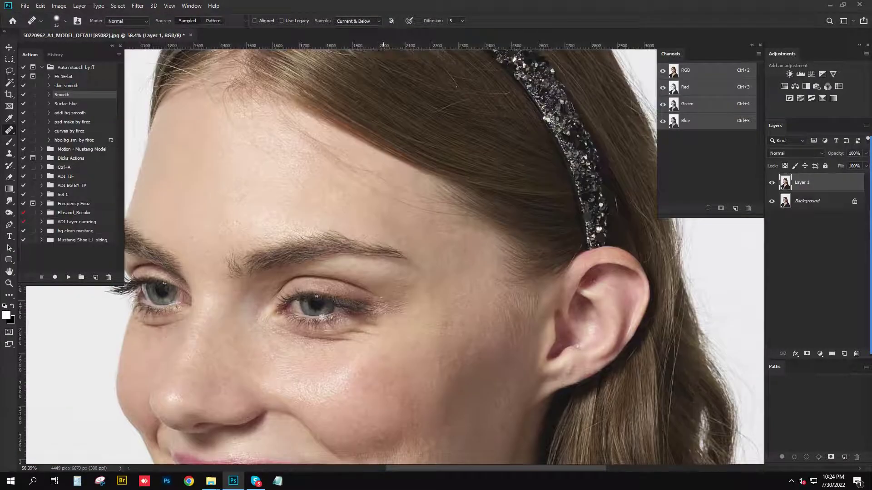
{"action": "scroll", "coordinate": [376, 248], "scroll_direction": "down", "scroll_amount": 3}
{"action": "scroll", "coordinate": [376, 249], "scroll_direction": "down", "scroll_amount": 3}
{"action": "scroll", "coordinate": [259, 183], "scroll_direction": "down", "scroll_amount": 3}
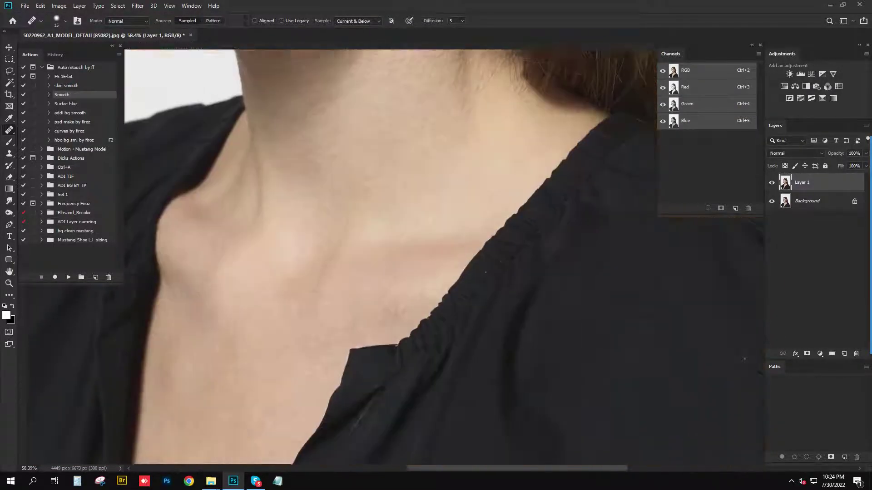
{"action": "scroll", "coordinate": [260, 183], "scroll_direction": "down", "scroll_amount": 3}
{"action": "scroll", "coordinate": [259, 183], "scroll_direction": "down", "scroll_amount": 2}
{"action": "key", "text": "ctrl+0"}
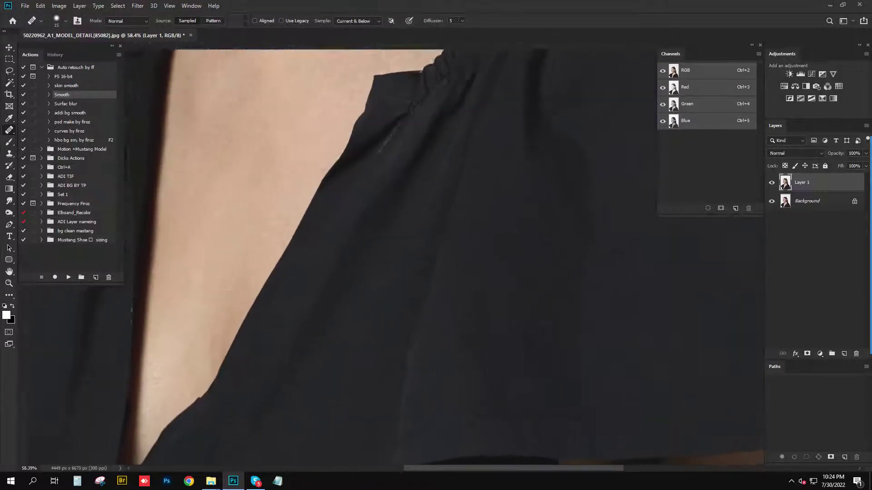
{"action": "key", "text": "ctrl+plus"}
{"action": "key", "text": "ctrl+plus"}
{"action": "scroll", "coordinate": [391, 254], "scroll_direction": "left", "scroll_amount": 10}
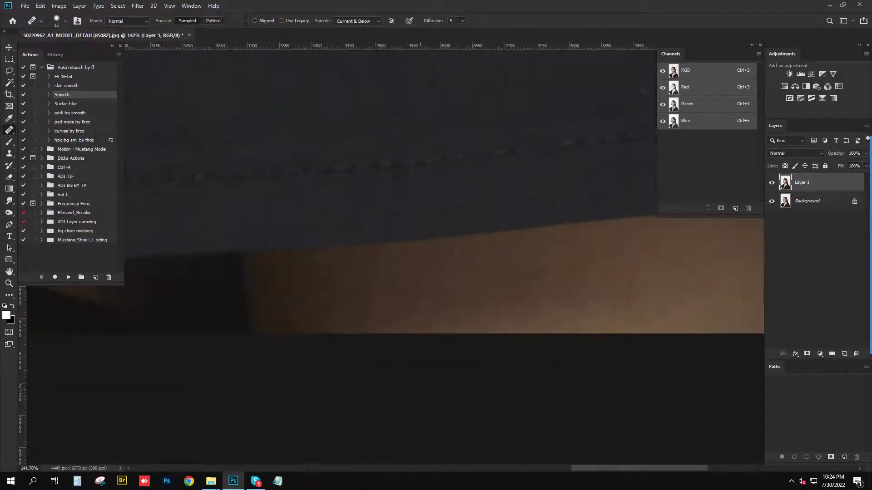
{"action": "scroll", "coordinate": [391, 254], "scroll_direction": "up", "scroll_amount": 2}
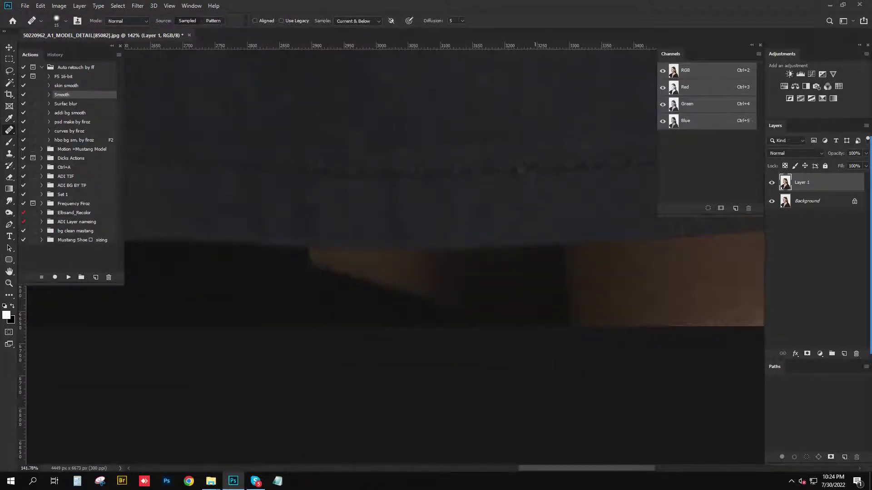
{"action": "scroll", "coordinate": [390, 255], "scroll_direction": "up", "scroll_amount": 3}
{"action": "scroll", "coordinate": [391, 254], "scroll_direction": "right", "scroll_amount": 1}
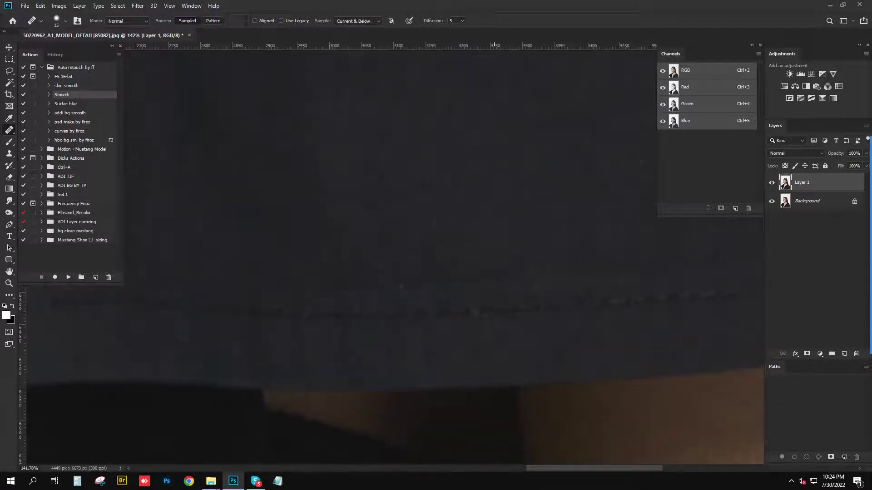
{"action": "scroll", "coordinate": [390, 254], "scroll_direction": "down", "scroll_amount": 5}
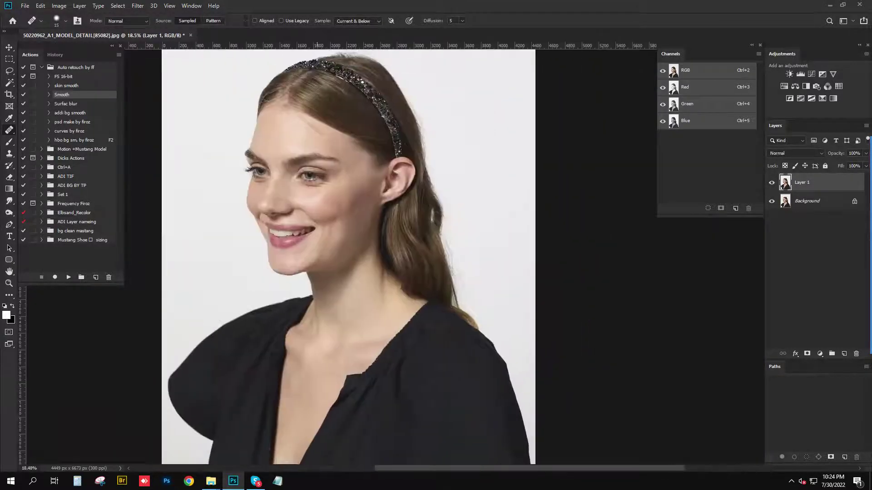
{"action": "scroll", "coordinate": [334, 200], "scroll_direction": "up", "scroll_amount": 3}
{"action": "scroll", "coordinate": [249, 242], "scroll_direction": "left", "scroll_amount": 2}
{"action": "scroll", "coordinate": [248, 242], "scroll_direction": "down", "scroll_amount": 2}
{"action": "scroll", "coordinate": [249, 242], "scroll_direction": "up", "scroll_amount": 2}
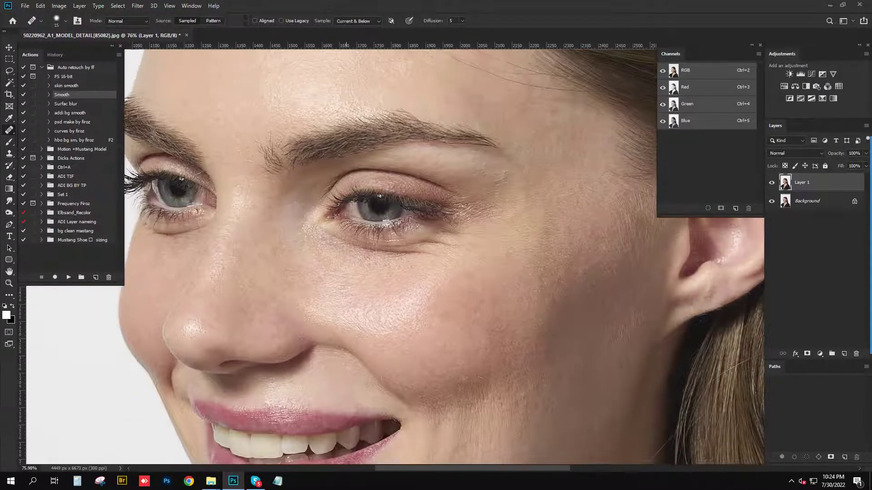
Select and run the skin smooth action
{"action": "left_click", "coordinate": [66, 85]}
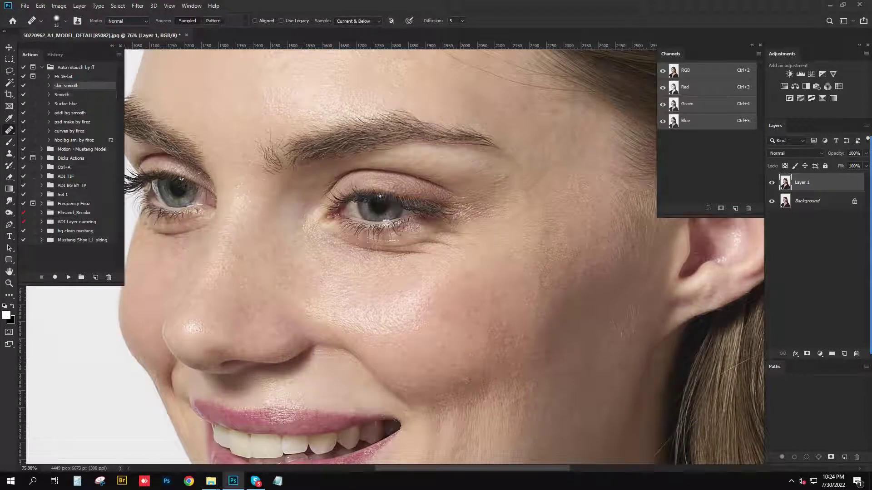
{"action": "left_click", "coordinate": [68, 277]}
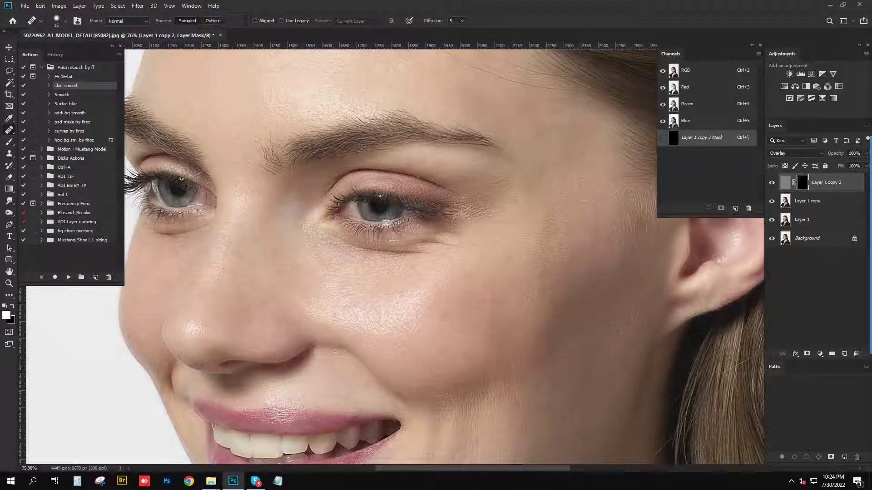
{"action": "scroll", "coordinate": [391, 255], "scroll_direction": "down", "scroll_amount": 5}
{"action": "scroll", "coordinate": [390, 254], "scroll_direction": "up", "scroll_amount": 2}
{"action": "scroll", "coordinate": [391, 255], "scroll_direction": "up", "scroll_amount": 2}
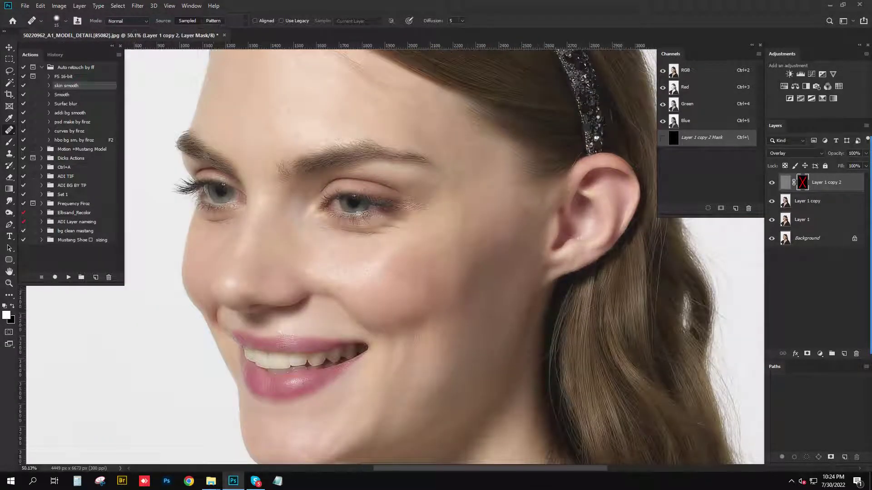
{"action": "scroll", "coordinate": [249, 231], "scroll_direction": "up", "scroll_amount": 3}
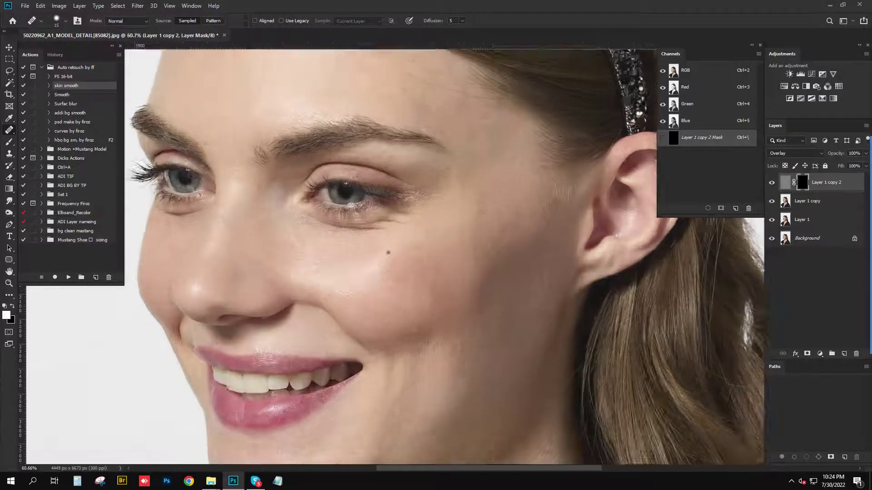
Paint the smoothing into the skin mask with the Brush at 20% flow
{"action": "key", "text": "b"}
{"action": "scroll", "coordinate": [250, 231], "scroll_direction": "left", "scroll_amount": 2}
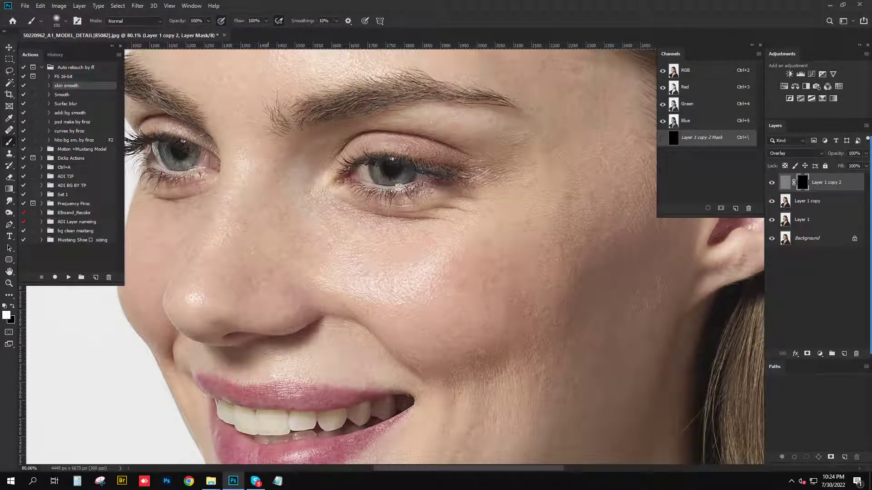
{"action": "key", "text": "shift+2"}
{"action": "left_click_drag", "start_coordinate": [345, 217], "coordinate": [303, 227]}
{"action": "scroll", "coordinate": [351, 248], "scroll_direction": "down", "scroll_amount": 5}
{"action": "scroll", "coordinate": [350, 248], "scroll_direction": "left", "scroll_amount": 1}
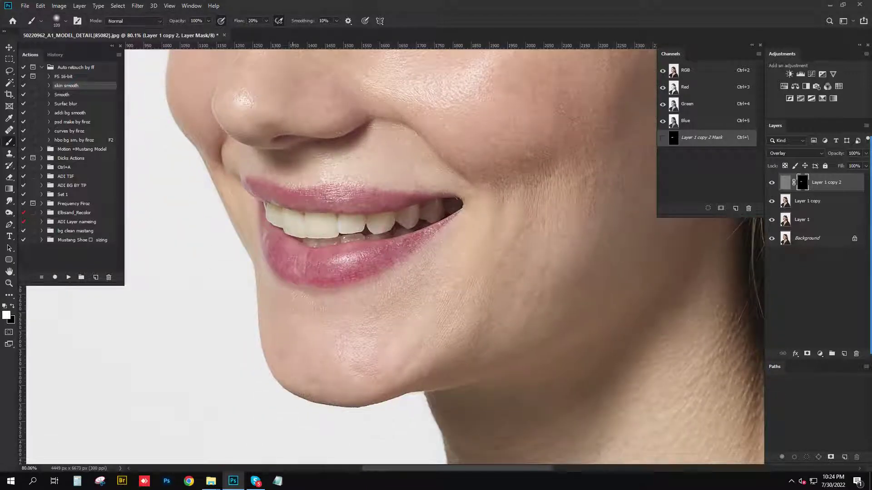
Scroll-zoom in on the smiling mouth for a close-up
{"action": "scroll", "coordinate": [391, 255], "scroll_direction": "down", "scroll_amount": 3}
{"action": "scroll", "coordinate": [391, 254], "scroll_direction": "down", "scroll_amount": 3}
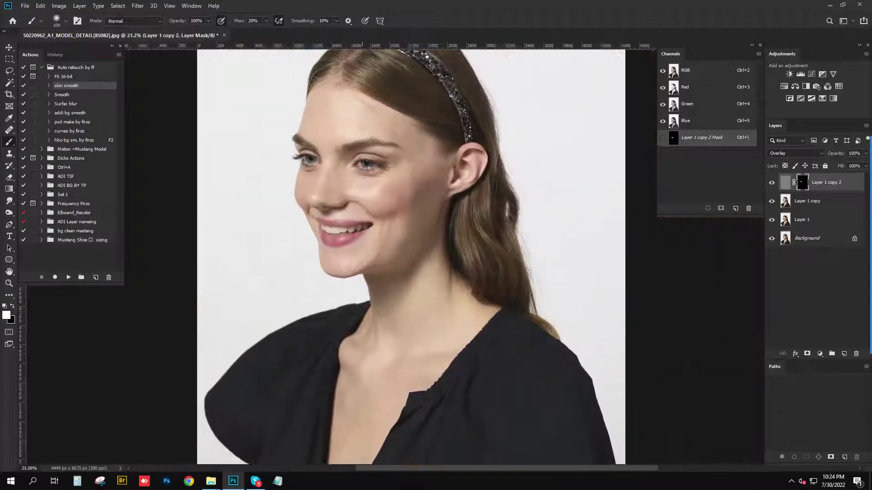
{"action": "scroll", "coordinate": [390, 255], "scroll_direction": "up", "scroll_amount": 4}
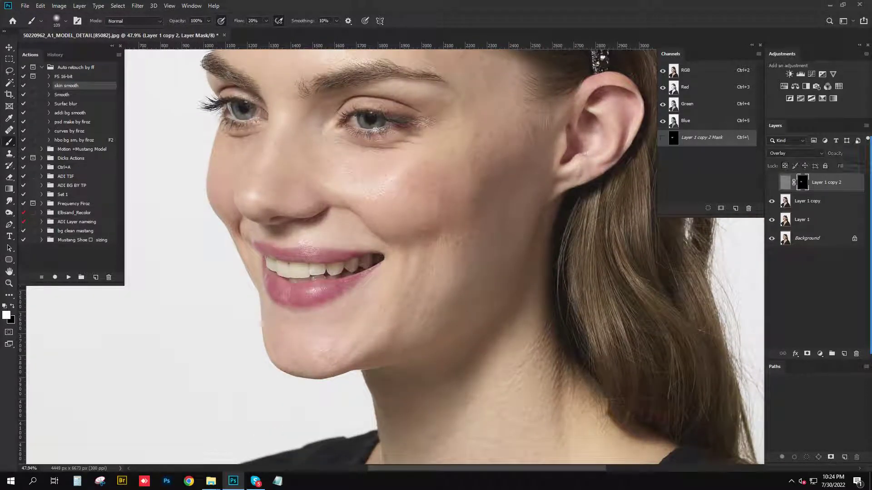
{"action": "scroll", "coordinate": [390, 256], "scroll_direction": "down", "scroll_amount": 3}
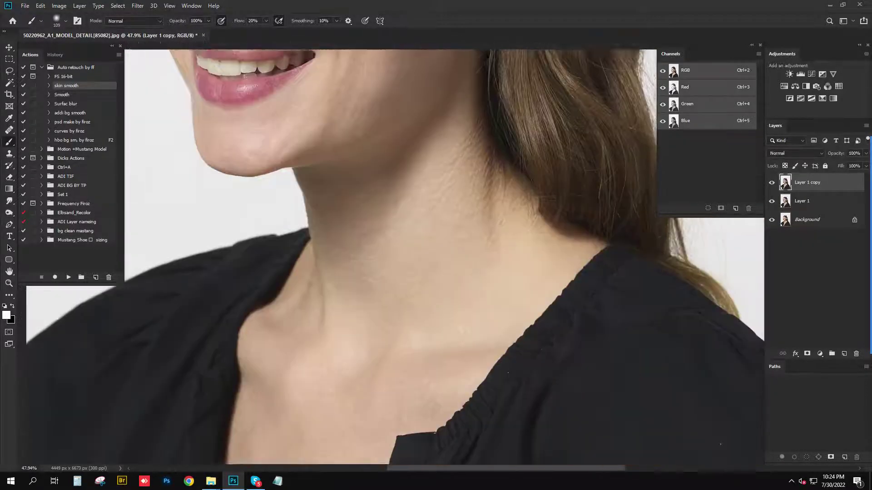
{"action": "scroll", "coordinate": [391, 257], "scroll_direction": "down", "scroll_amount": 2}
{"action": "scroll", "coordinate": [391, 257], "scroll_direction": "down", "scroll_amount": 2}
{"action": "scroll", "coordinate": [391, 256], "scroll_direction": "down", "scroll_amount": 2}
{"action": "scroll", "coordinate": [390, 256], "scroll_direction": "up", "scroll_amount": 3}
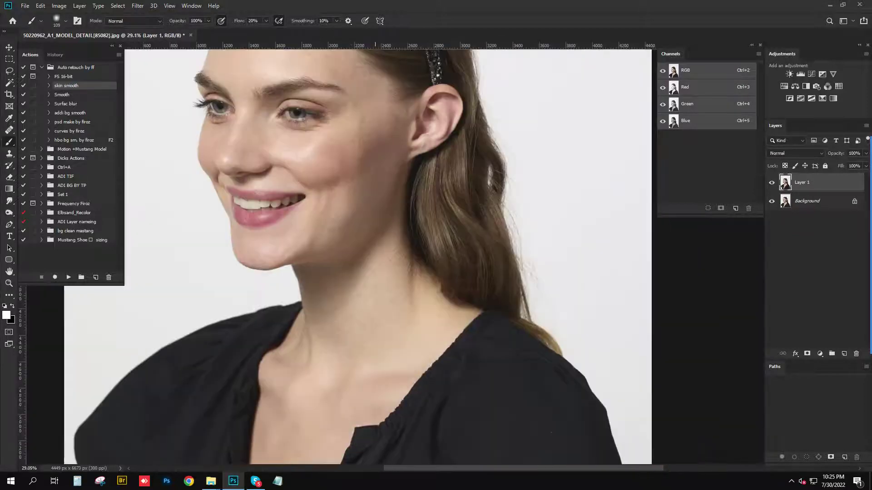
{"action": "scroll", "coordinate": [390, 256], "scroll_direction": "up", "scroll_amount": 2}
{"action": "scroll", "coordinate": [390, 257], "scroll_direction": "up", "scroll_amount": 2}
{"action": "scroll", "coordinate": [390, 257], "scroll_direction": "up", "scroll_amount": 3}
{"action": "scroll", "coordinate": [390, 257], "scroll_direction": "up", "scroll_amount": 2}
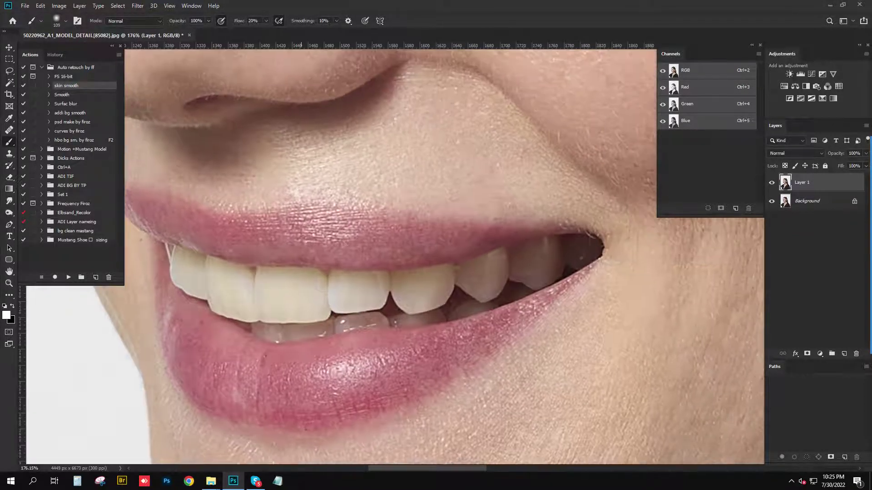
{"action": "scroll", "coordinate": [390, 256], "scroll_direction": "up", "scroll_amount": 1}
Zoom in on the lips and heal three small spots on the lower lip with the Spot Healing Brush
{"action": "key", "text": "p"}
{"action": "scroll", "coordinate": [227, 238], "scroll_direction": "up", "scroll_amount": 3}
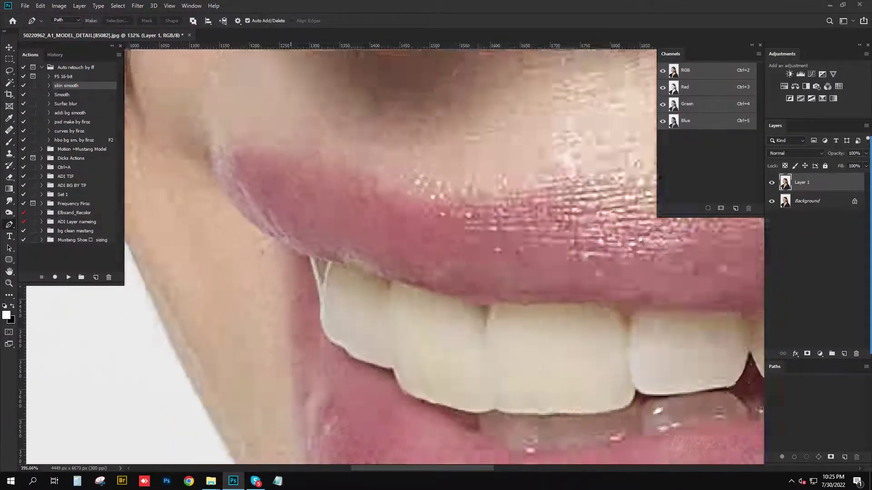
{"action": "scroll", "coordinate": [227, 239], "scroll_direction": "up", "scroll_amount": 1}
{"action": "key", "text": "j"}
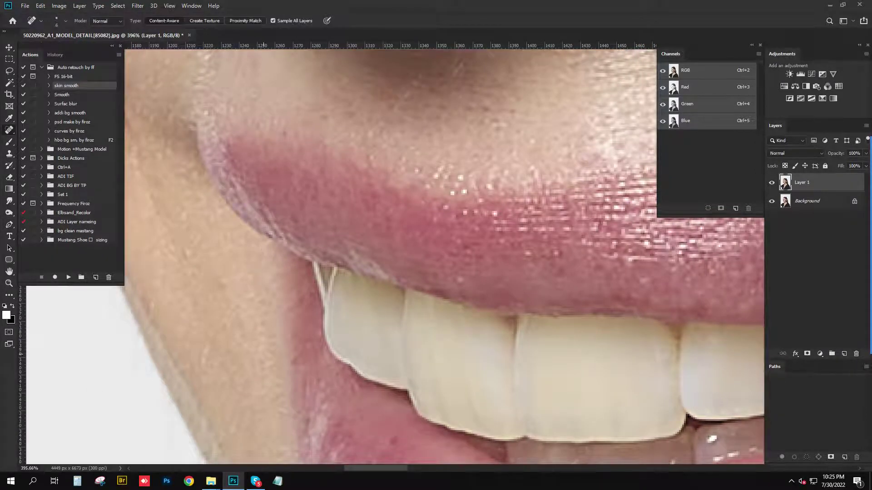
{"action": "left_click_drag", "start_coordinate": [257, 254], "coordinate": [240, 85]}
{"action": "left_click", "coordinate": [380, 269]}
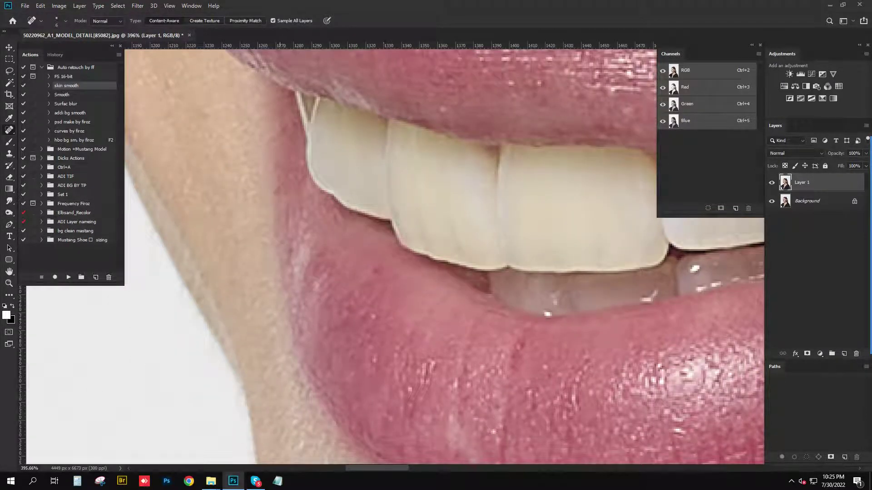
{"action": "left_click", "coordinate": [279, 191]}
{"action": "left_click", "coordinate": [521, 343]}
Add a Hue/Saturation adjustment layer above Layer 1
{"action": "scroll", "coordinate": [521, 343], "scroll_direction": "down", "scroll_amount": 5}
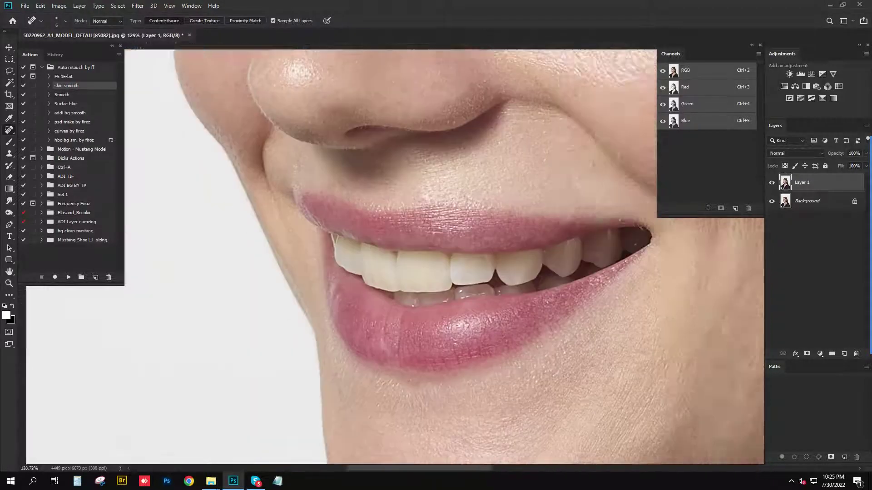
{"action": "scroll", "coordinate": [521, 343], "scroll_direction": "up", "scroll_amount": 3}
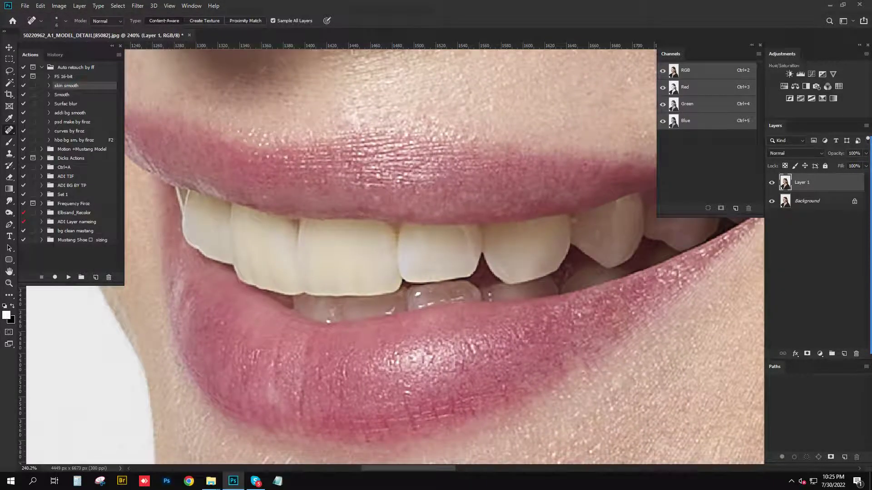
{"action": "left_click", "coordinate": [783, 86]}
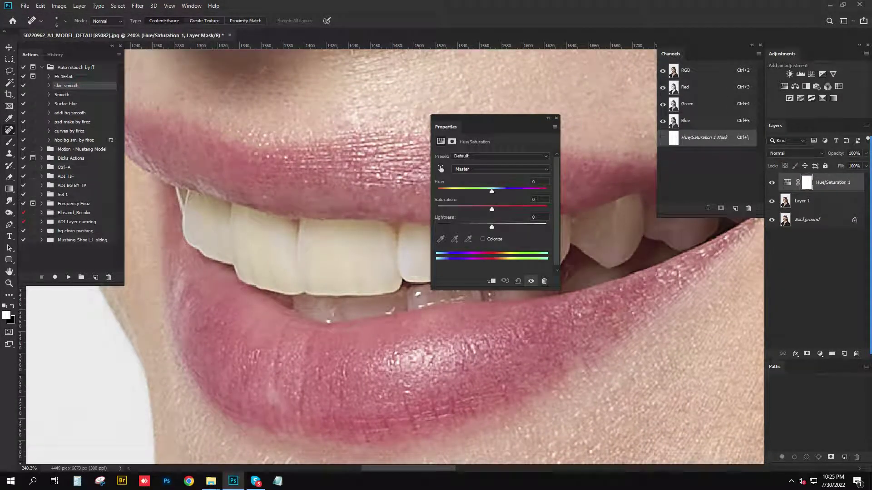
Set the Hue/Saturation Yellows range to Saturation -100 and Lightness +56
{"action": "left_click", "coordinate": [472, 169]}
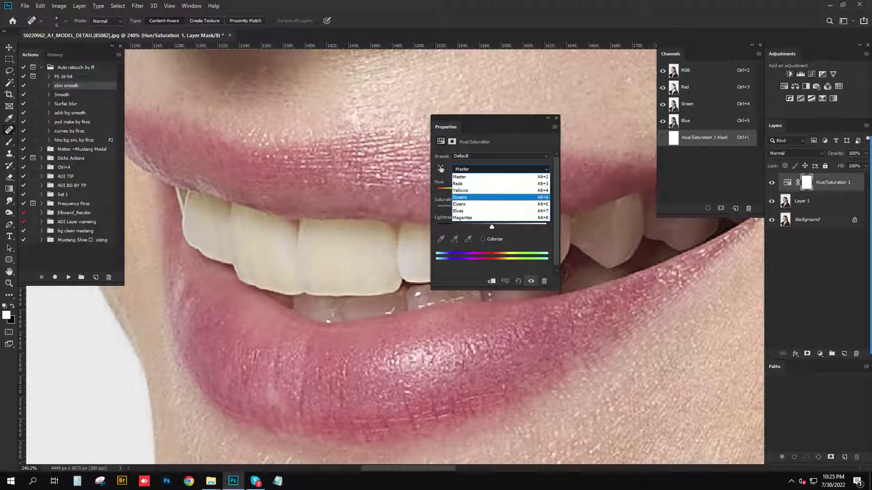
{"action": "left_click", "coordinate": [460, 190]}
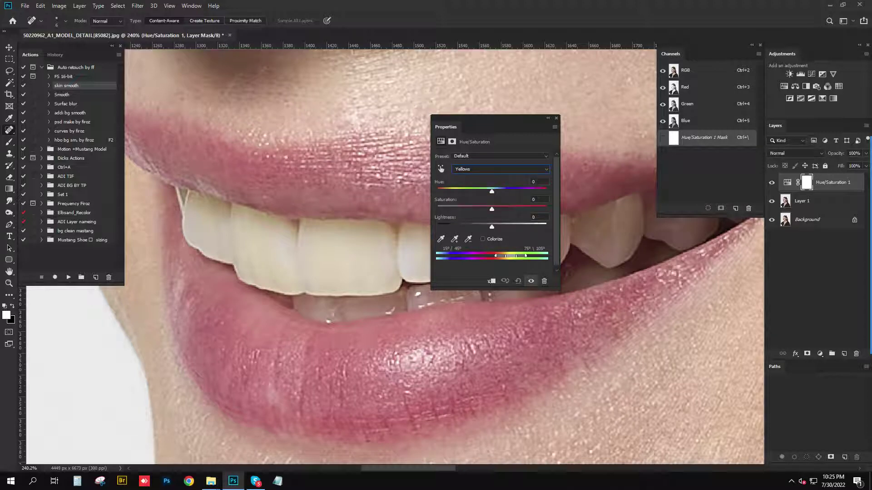
{"action": "left_click_drag", "start_coordinate": [492, 208], "coordinate": [438, 209]}
{"action": "left_click_drag", "start_coordinate": [492, 226], "coordinate": [528, 226]}
{"action": "left_click", "coordinate": [556, 118]}
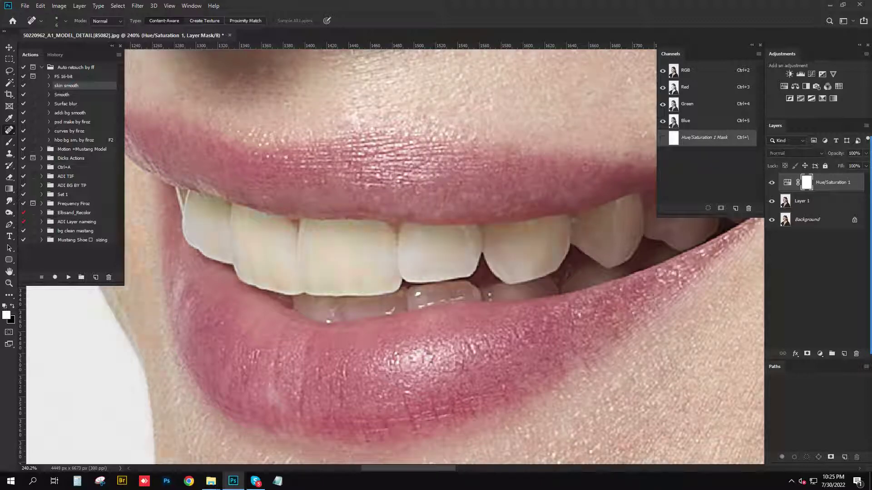
Invert the adjustment mask and ready a 31-size, 100%-flow brush, checking the whitening with undo/redo
{"action": "key", "text": "ctrl+i"}
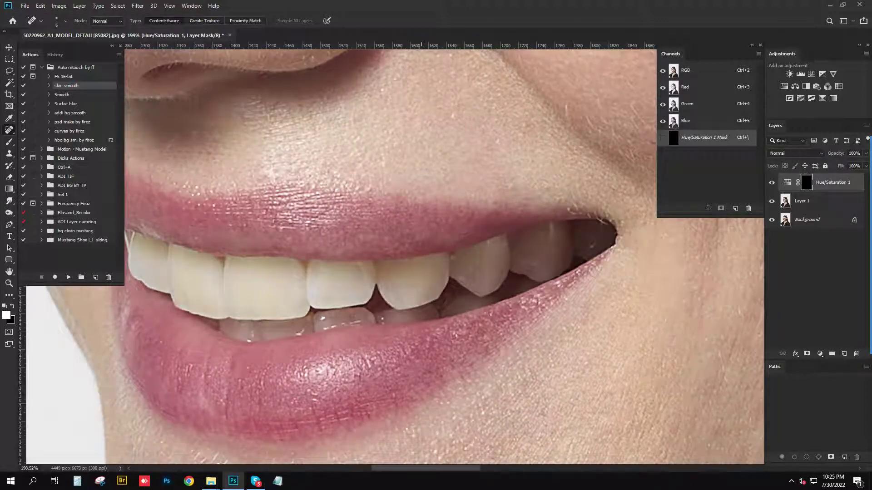
{"action": "key", "text": "b"}
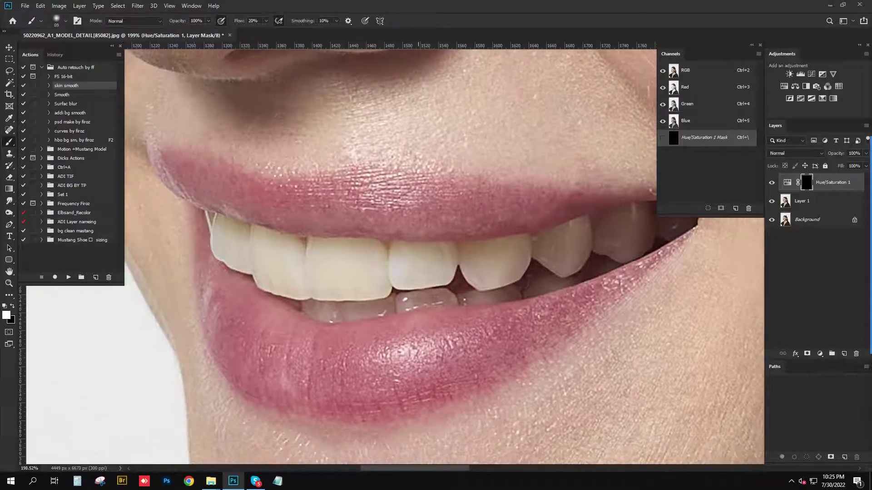
{"action": "key", "text": "shift+0"}
{"action": "scroll", "coordinate": [300, 447], "scroll_direction": "down", "scroll_amount": 2, "text": "alt"}
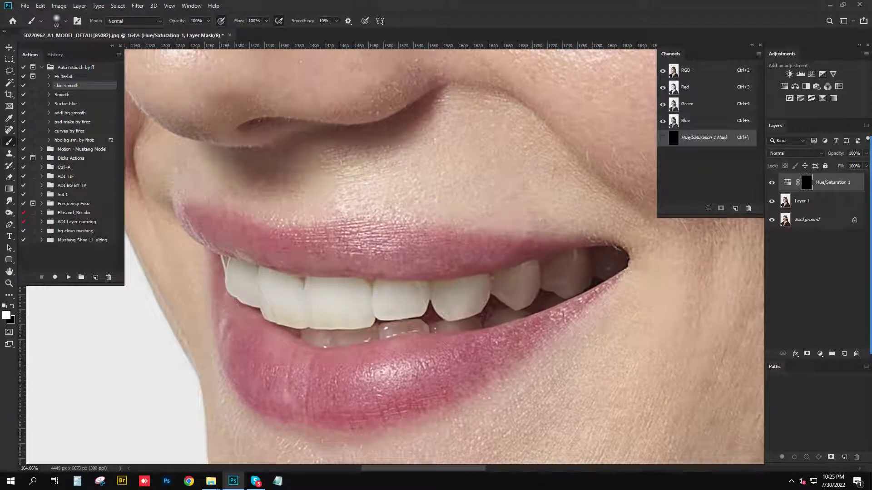
{"action": "key", "text": "bracketleft"}
{"action": "key", "text": "bracketleft"}
{"action": "key", "text": "bracketleft"}
{"action": "key", "text": "ctrl+z"}
{"action": "key", "text": "ctrl+shift+z"}
{"action": "key", "text": "Delete"}
{"action": "key", "text": "ctrl+z"}
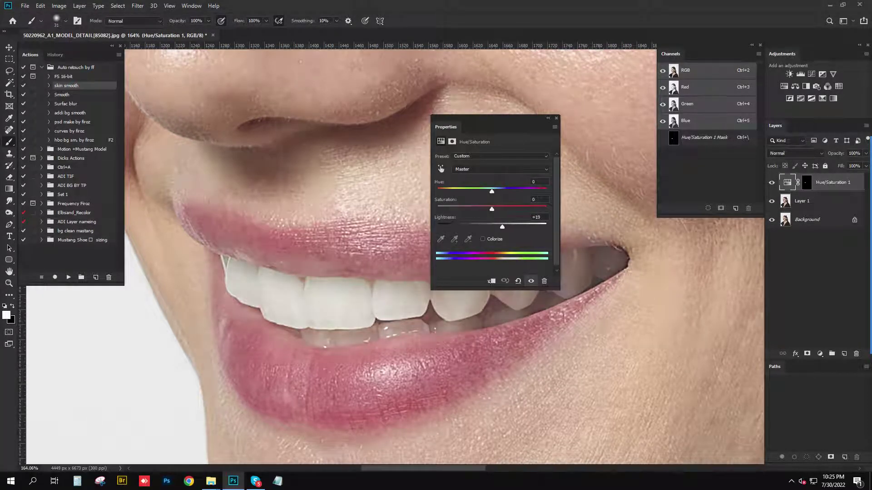
Raise the Yellows Lightness of the Hue/Saturation layer further to +96
{"action": "key", "text": "Tab"}
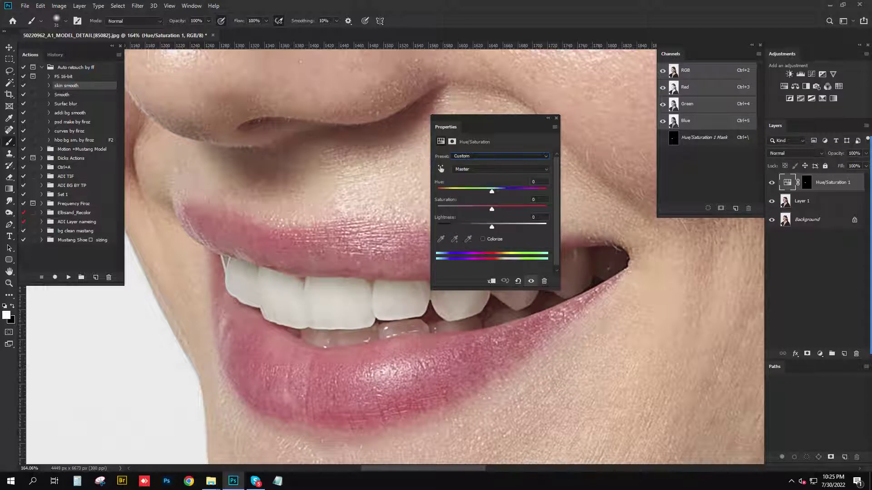
{"action": "key", "text": "Tab"}
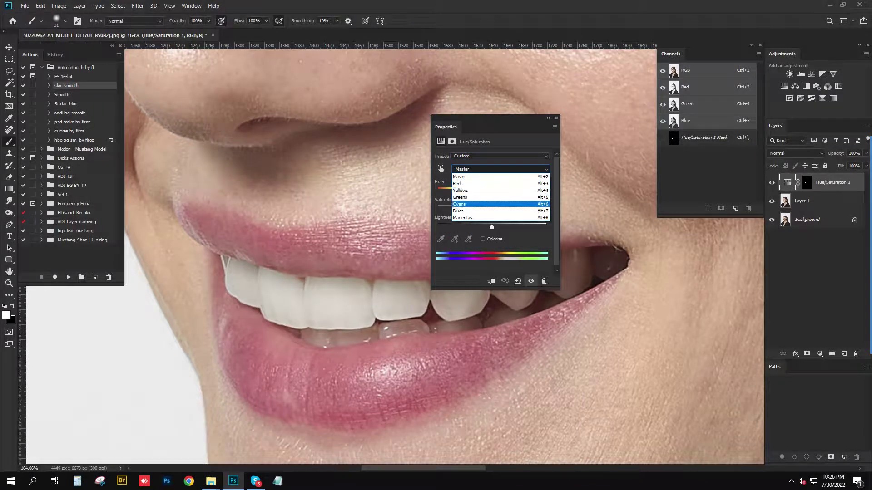
{"action": "key", "text": "Escape"}
{"action": "key", "text": "Down"}
{"action": "key", "text": "Down"}
{"action": "left_click_drag", "start_coordinate": [527, 226], "coordinate": [539, 226]}
Toggle the whitening layer's visibility to compare the teeth before and after
{"action": "scroll", "coordinate": [539, 227], "scroll_direction": "down", "scroll_amount": 1, "text": "alt"}
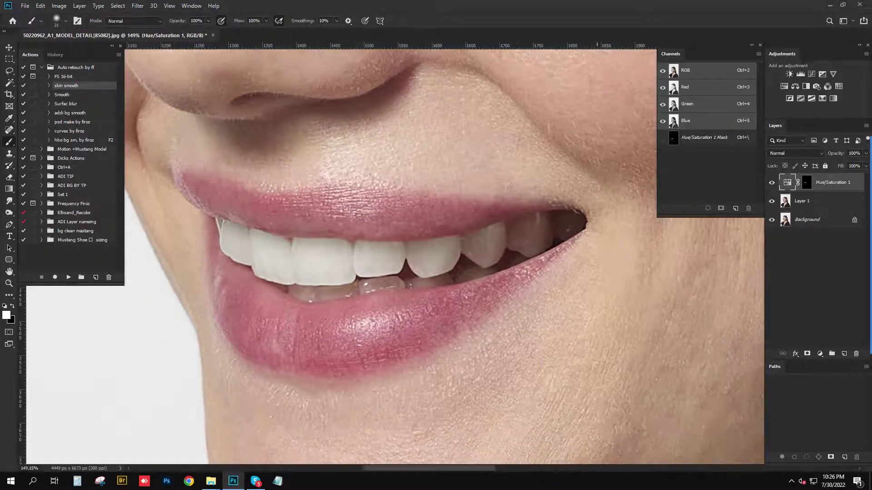
{"action": "left_click", "coordinate": [772, 183]}
{"action": "left_click", "coordinate": [771, 183]}
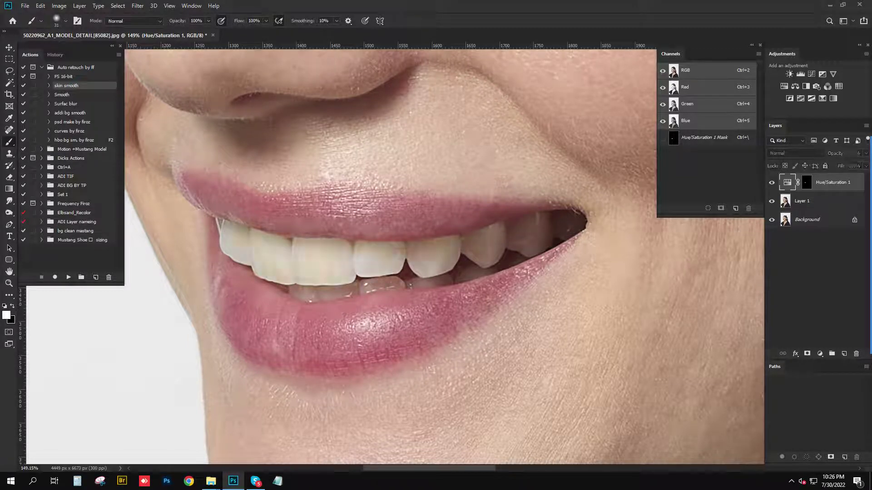
{"action": "double_click", "coordinate": [771, 182]}
{"action": "left_click", "coordinate": [772, 183]}
{"action": "double_click", "coordinate": [772, 182]}
Check the teeth mask, deselect, and merge the whitening layer down into Layer 1
{"action": "left_click", "coordinate": [806, 182], "text": "alt"}
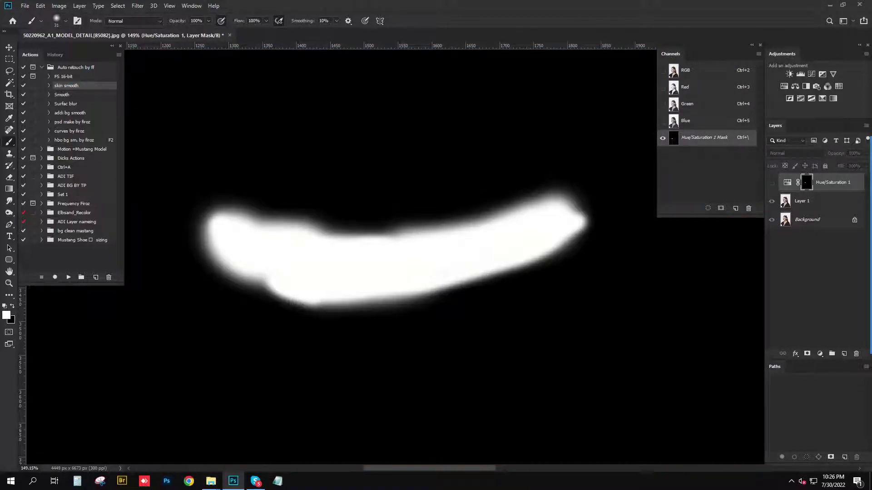
{"action": "left_click", "coordinate": [806, 182], "text": "ctrl"}
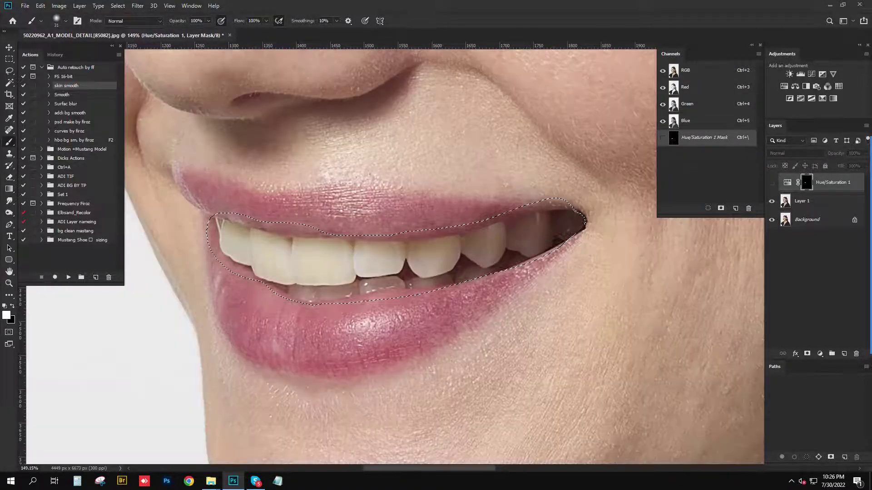
{"action": "left_click", "coordinate": [807, 182], "text": "alt"}
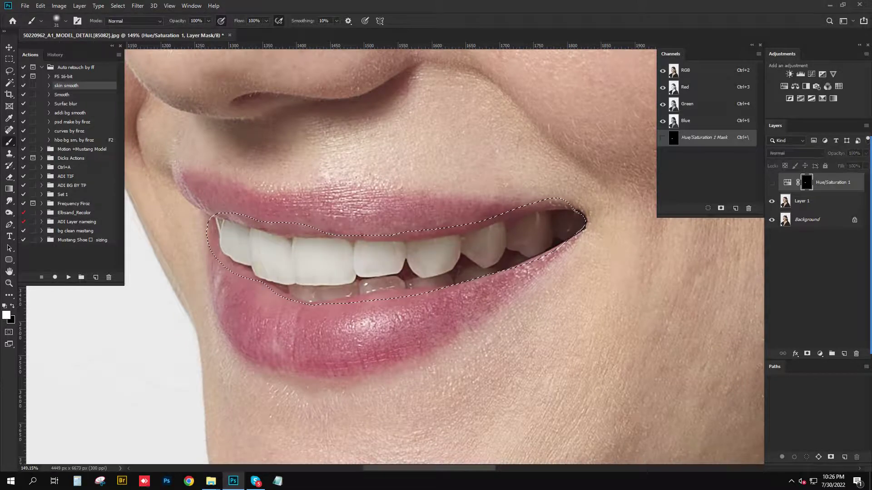
{"action": "key", "text": "ctrl+d"}
{"action": "key", "text": "Delete"}
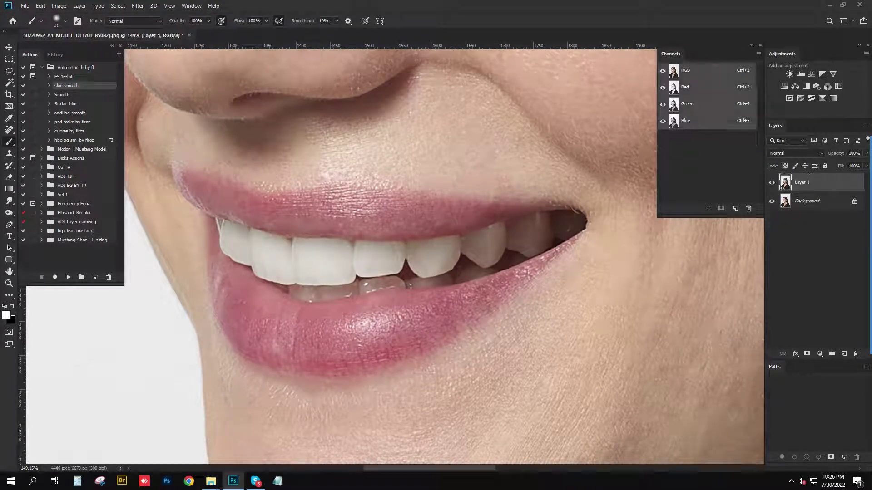
Fit the whole retouched portrait on screen and look it over
{"action": "key", "text": "ctrl+0"}
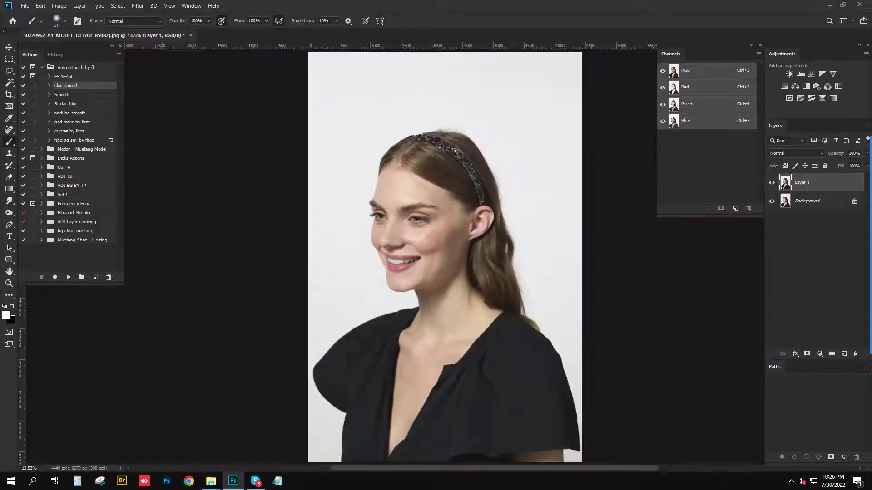
{"action": "key", "text": "p"}
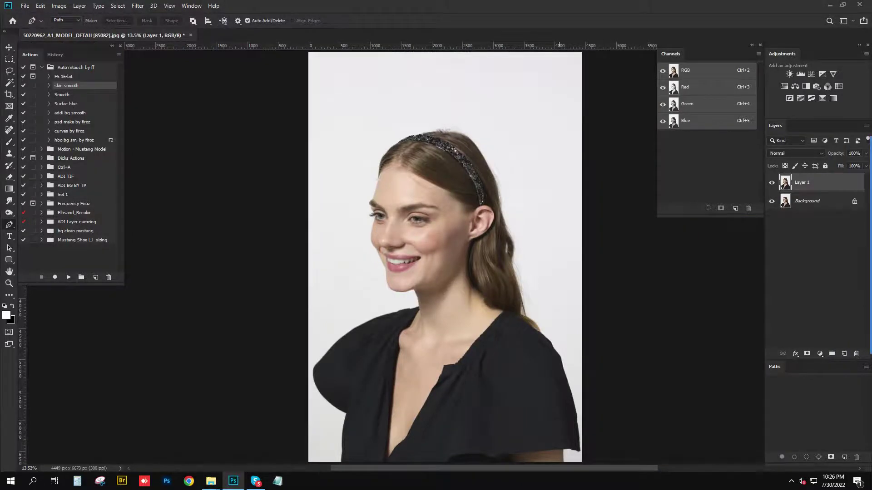
{"action": "scroll", "coordinate": [454, 227], "scroll_direction": "up", "scroll_amount": 5}
{"action": "scroll", "coordinate": [454, 227], "scroll_direction": "down", "scroll_amount": 3}
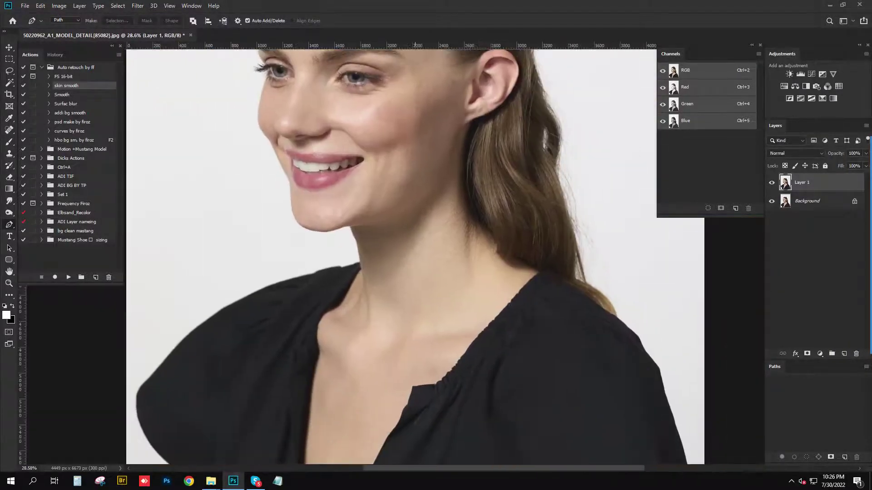
Save a copy of the portrait as a TIFF with the default TIFF options
{"action": "key", "text": "ctrl+shift+s"}
{"action": "key", "text": "Return"}
{"action": "key", "text": "Return"}
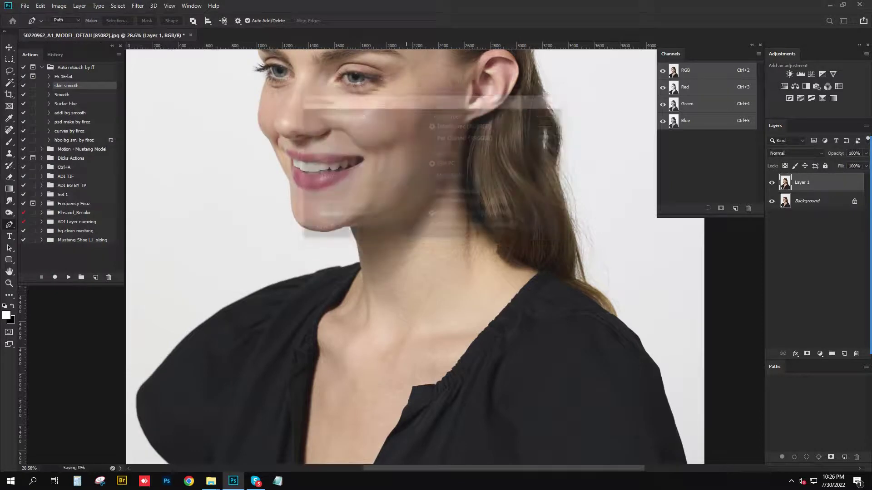
{"action": "scroll", "coordinate": [406, 159], "scroll_direction": "down", "scroll_amount": 1}
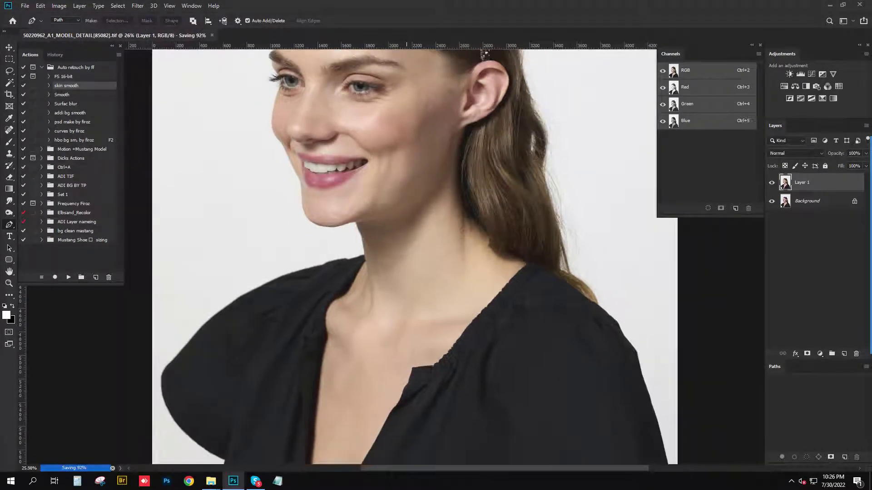
{"action": "scroll", "coordinate": [409, 227], "scroll_direction": "up", "scroll_amount": 5}
{"action": "scroll", "coordinate": [409, 228], "scroll_direction": "down", "scroll_amount": 4}
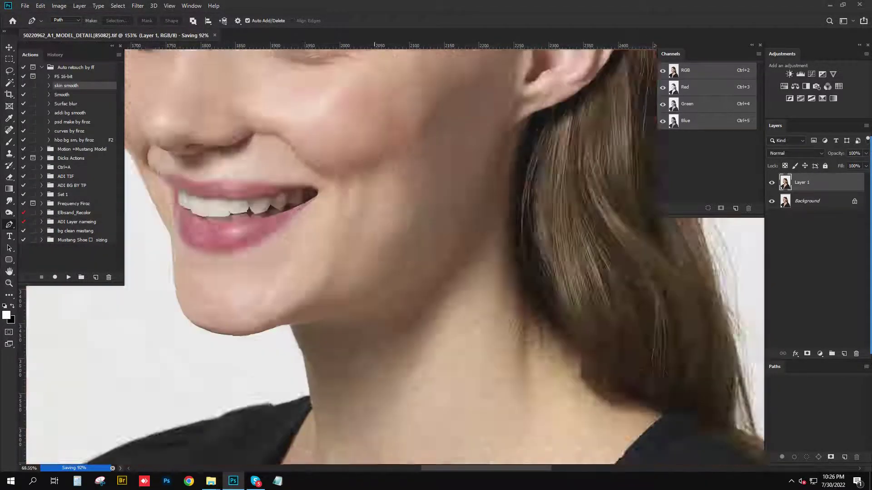
Inspect the face close up, fit the image to the window, then close the document
{"action": "key", "text": "ctrl+r"}
{"action": "scroll", "coordinate": [327, 137], "scroll_direction": "up", "scroll_amount": 2}
{"action": "scroll", "coordinate": [327, 137], "scroll_direction": "up", "scroll_amount": 1}
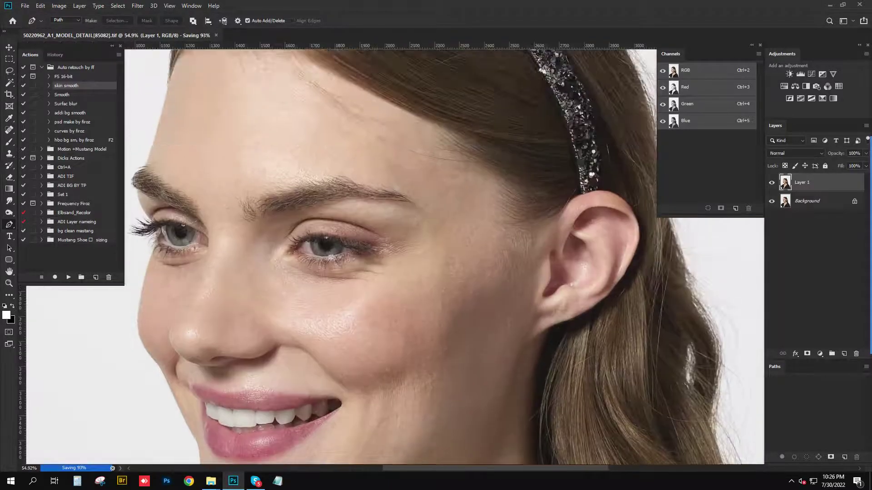
{"action": "key", "text": "ctrl+0"}
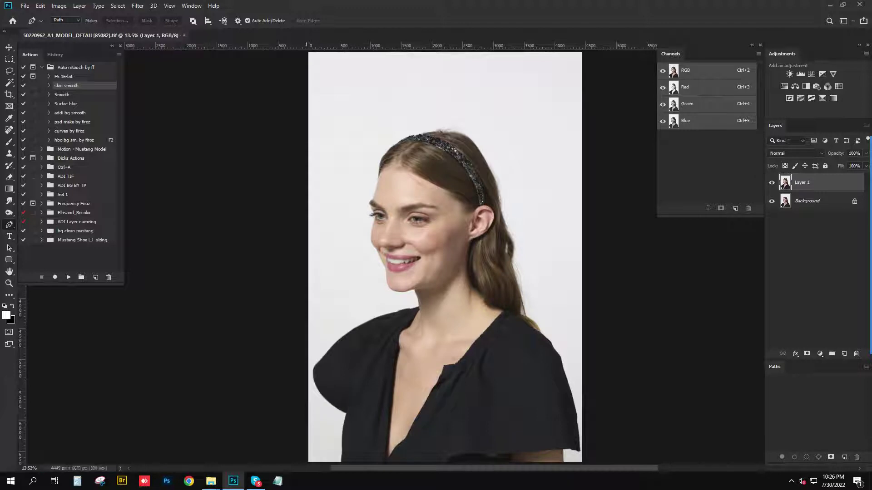
{"action": "key", "text": "ctrl+w"}
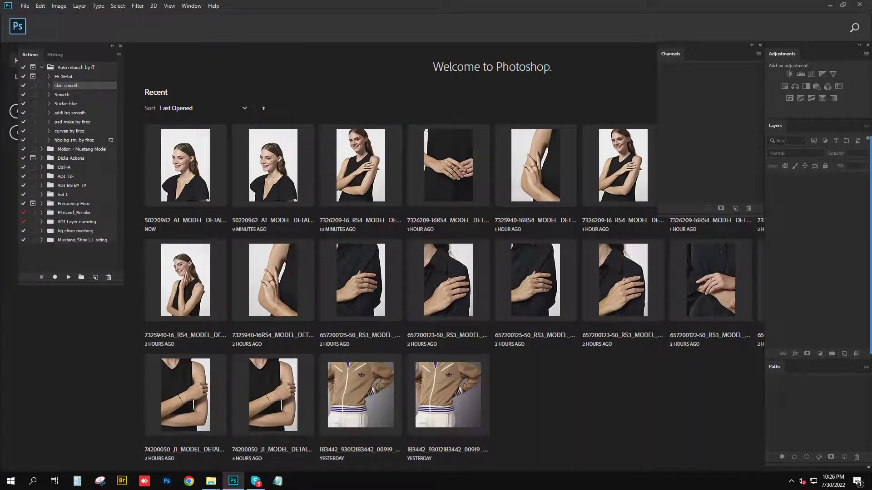
{"action": "left_click", "coordinate": [830, 6]}
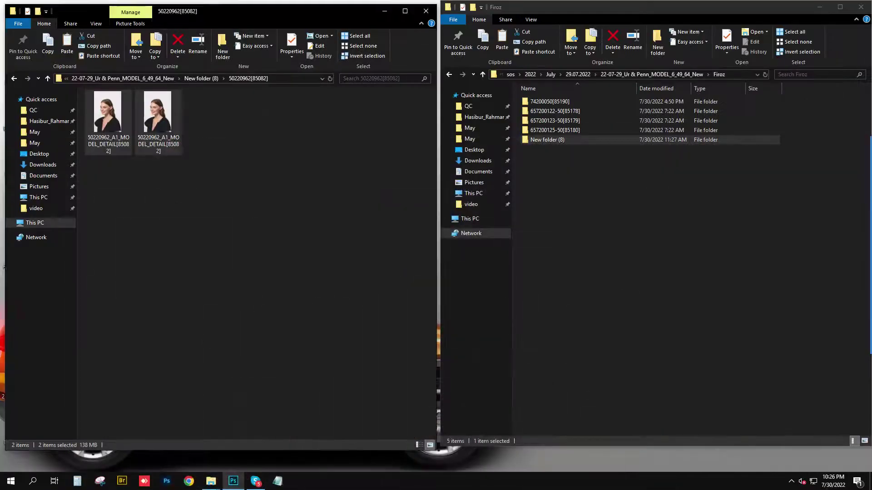
Browse to folder 50220963[85083] and open 50220963_A1_MODEL_DETAIL[85083].jpg in Photoshop, fitted to the window
{"action": "right_click", "coordinate": [230, 216]}
{"action": "left_click", "coordinate": [255, 252]}
{"action": "key", "text": "alt+Up"}
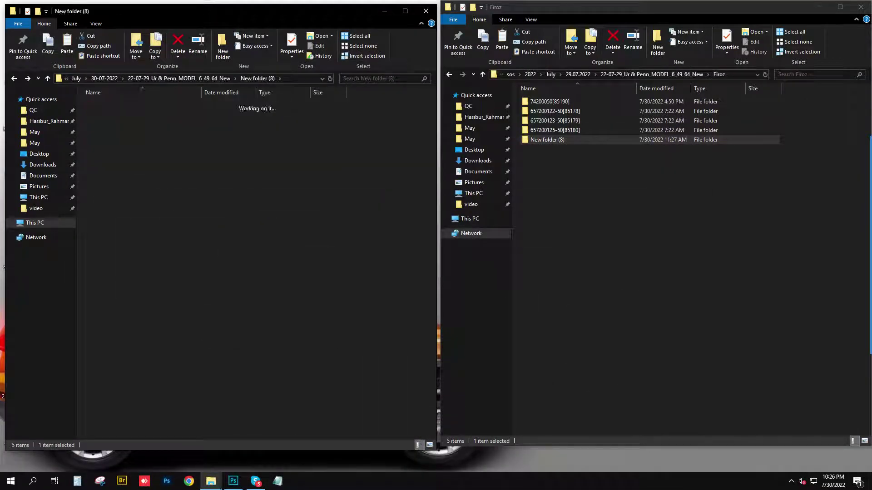
{"action": "key", "text": "Down"}
{"action": "key", "text": "Return"}
{"action": "key", "text": "alt+Up"}
{"action": "key", "text": "Return"}
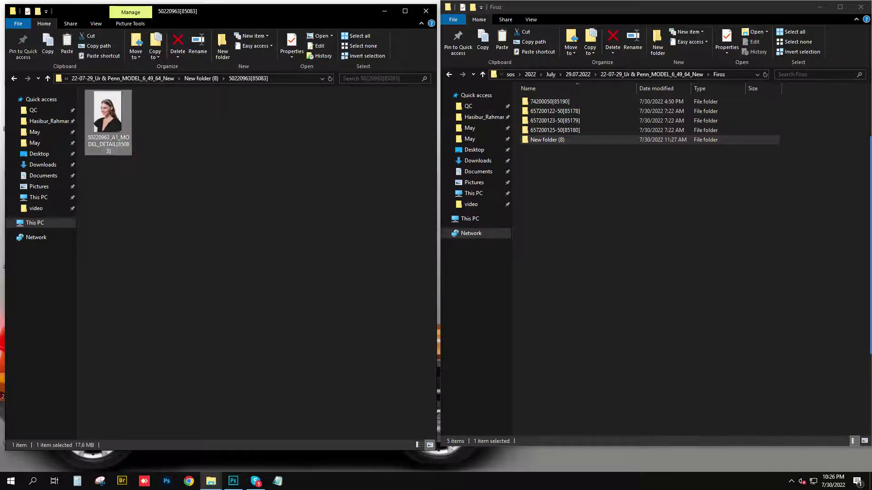
{"action": "left_click_drag", "start_coordinate": [108, 114], "coordinate": [369, 97]}
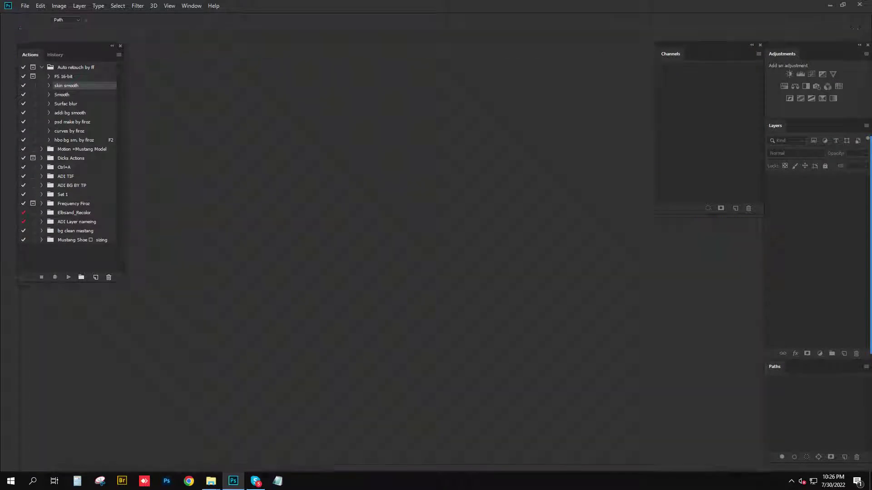
{"action": "key", "text": "ctrl+0"}
Duplicate the background into Layer 1 and spot-heal the dark blemishes on the jaw and earlobe
{"action": "key", "text": "ctrl+j"}
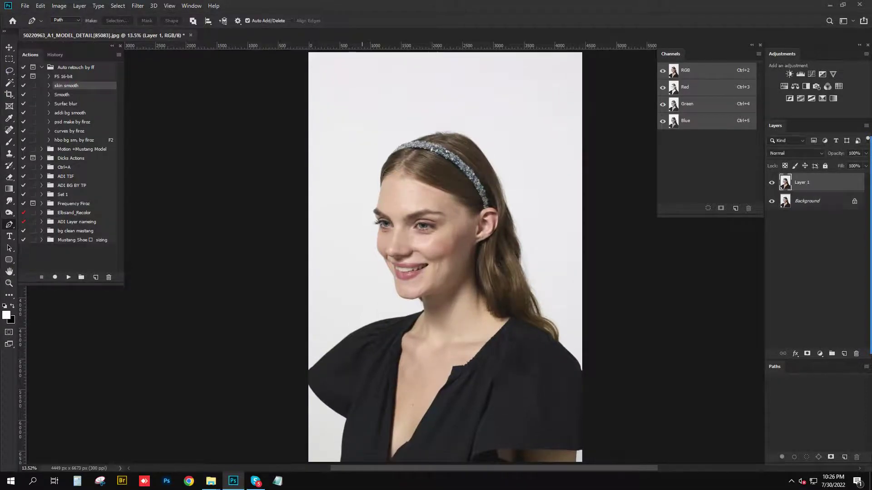
{"action": "scroll", "coordinate": [454, 254], "scroll_direction": "up", "scroll_amount": 10, "text": "alt"}
{"action": "key", "text": "j"}
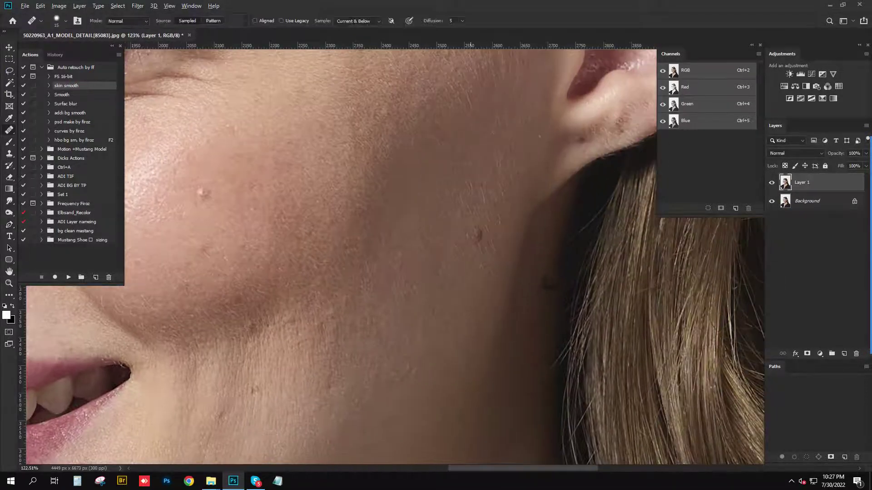
{"action": "left_click", "coordinate": [480, 237]}
{"action": "key", "text": "Tab"}
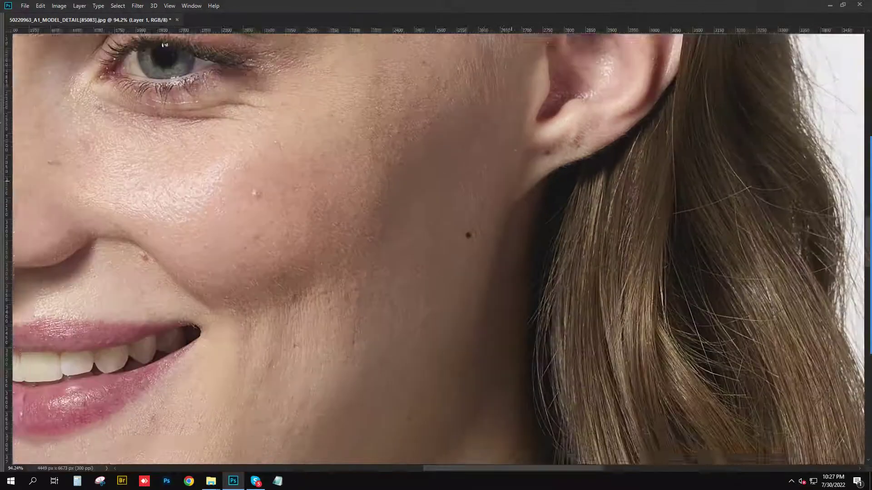
{"action": "scroll", "coordinate": [468, 238], "scroll_direction": "up", "scroll_amount": 3}
{"action": "left_click", "coordinate": [477, 269]}
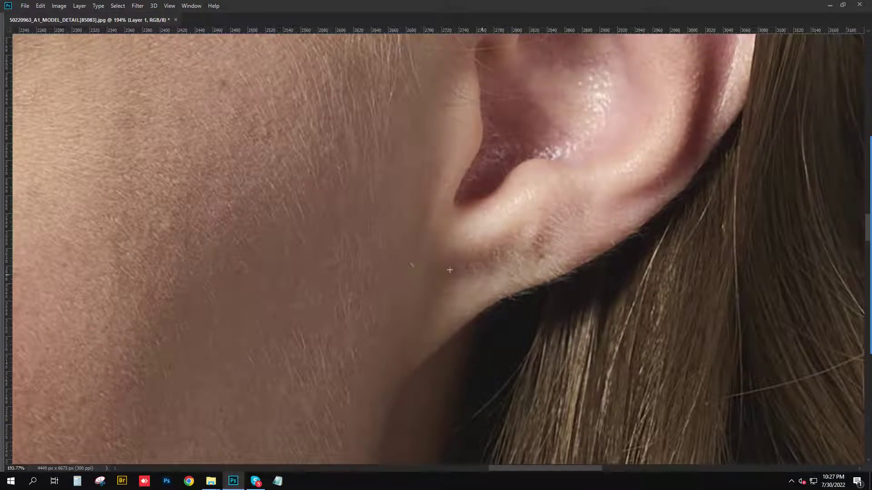
Spot-heal the raised blemish, a dark spot and the small mole on the cheek
{"action": "scroll", "coordinate": [330, 230], "scroll_direction": "down", "scroll_amount": 3}
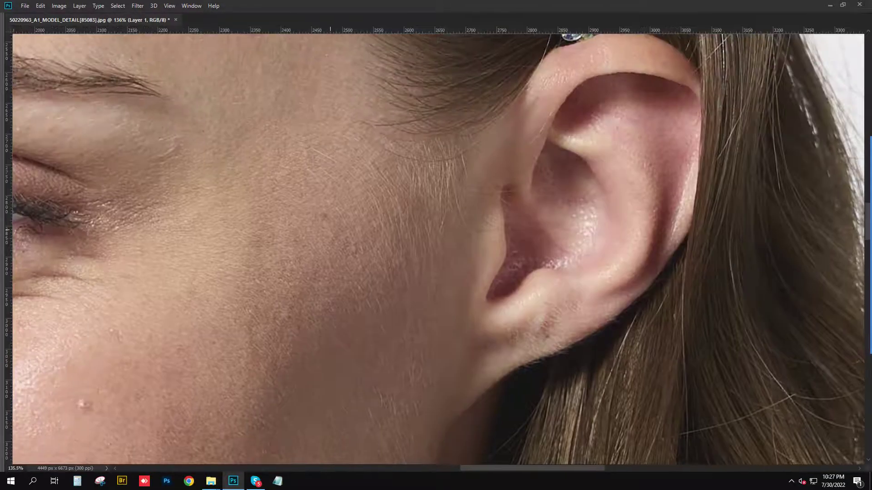
{"action": "scroll", "coordinate": [326, 216], "scroll_direction": "down", "scroll_amount": 3}
{"action": "scroll", "coordinate": [326, 216], "scroll_direction": "left", "scroll_amount": 5}
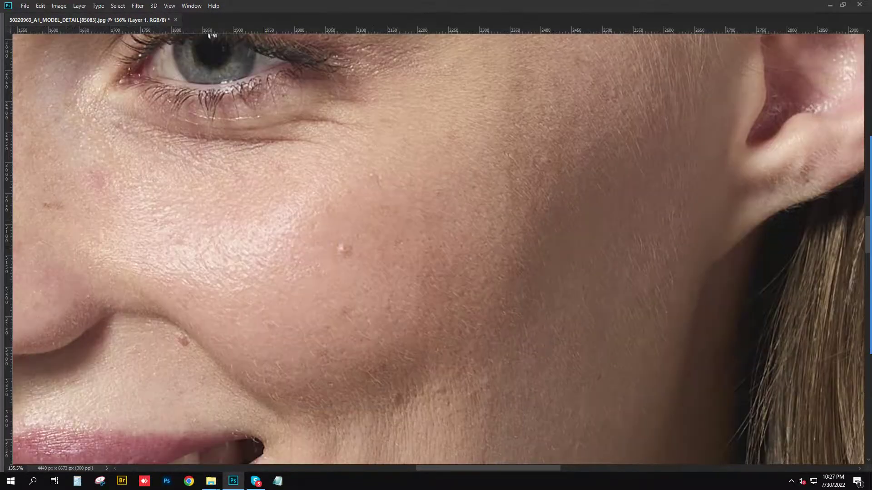
{"action": "left_click", "coordinate": [343, 248]}
{"action": "left_click", "coordinate": [350, 251]}
{"action": "scroll", "coordinate": [338, 250], "scroll_direction": "down", "scroll_amount": 3}
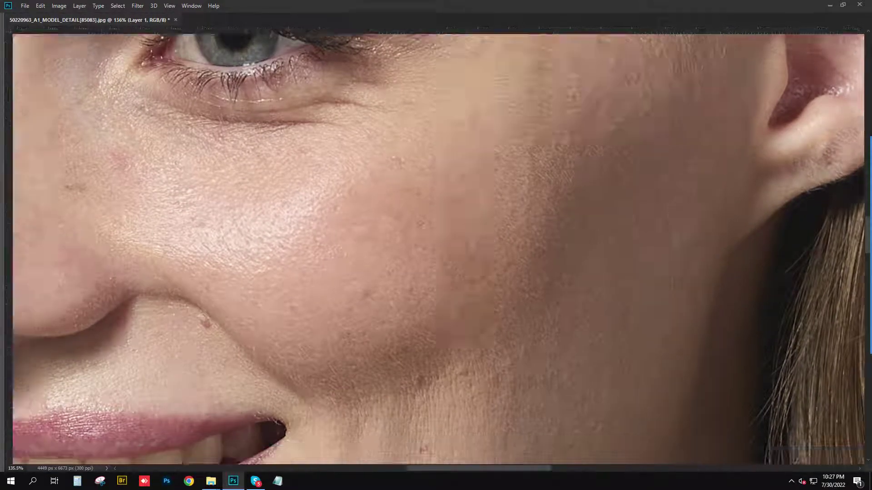
{"action": "scroll", "coordinate": [308, 235], "scroll_direction": "left", "scroll_amount": 3}
{"action": "left_click", "coordinate": [302, 244]}
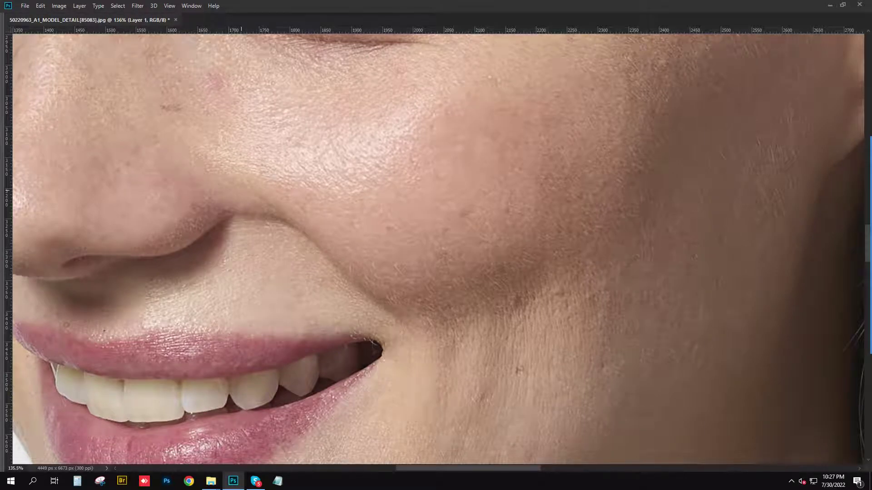
Heal the remaining dark, pinkish and small spots higher across the cheek
{"action": "scroll", "coordinate": [241, 191], "scroll_direction": "up", "scroll_amount": 3}
{"action": "scroll", "coordinate": [284, 225], "scroll_direction": "left", "scroll_amount": 3}
{"action": "left_click", "coordinate": [258, 213]}
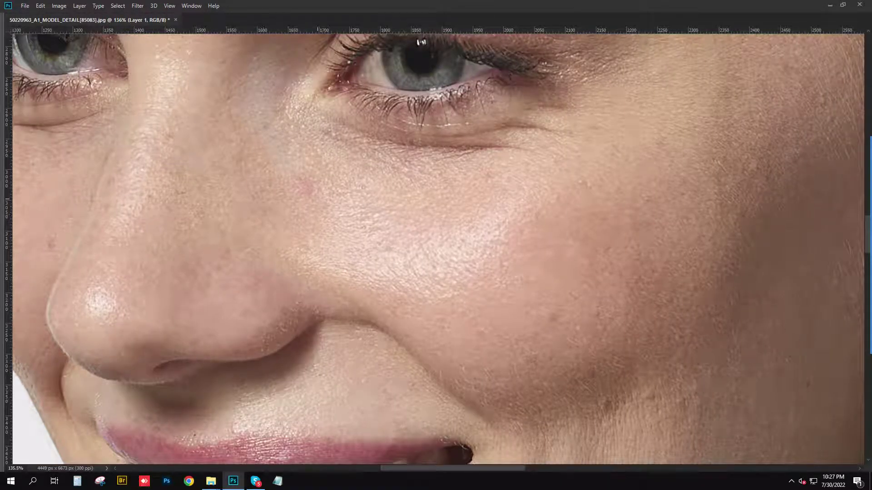
{"action": "left_click", "coordinate": [304, 183]}
{"action": "left_click", "coordinate": [392, 249]}
{"action": "scroll", "coordinate": [470, 182], "scroll_direction": "down", "scroll_amount": 3}
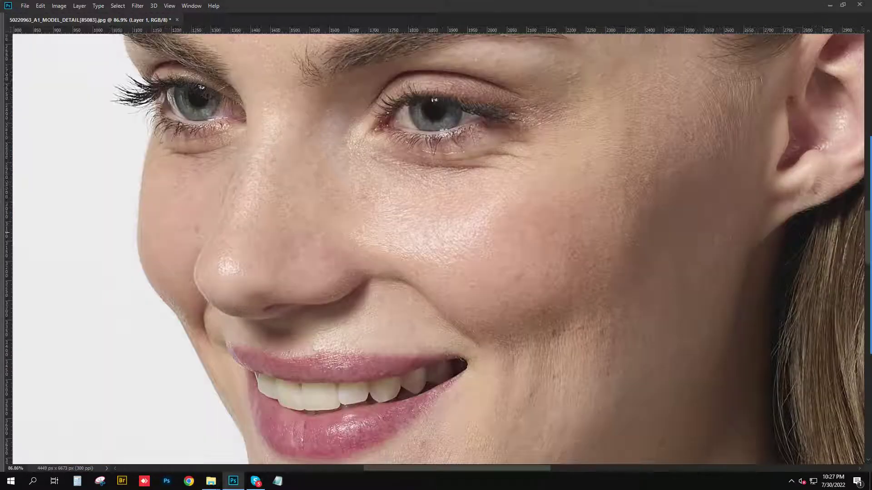
{"action": "scroll", "coordinate": [333, 231], "scroll_direction": "left", "scroll_amount": 3}
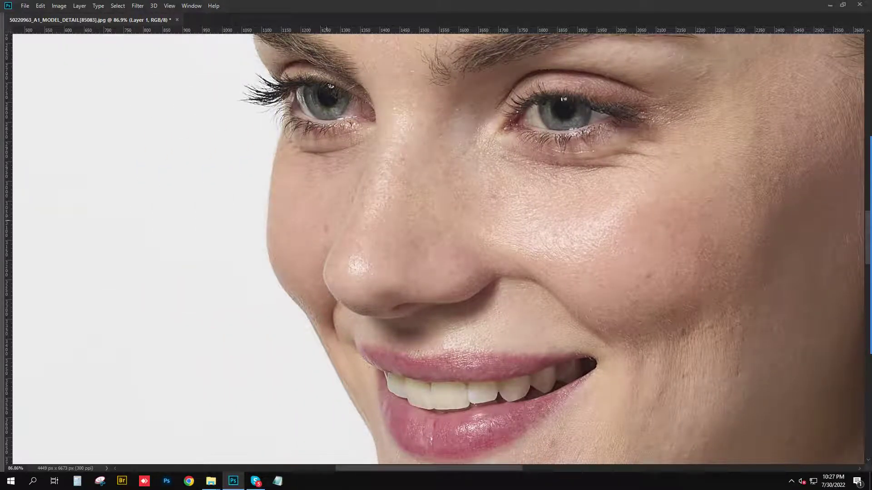
{"action": "left_click", "coordinate": [326, 229]}
{"action": "scroll", "coordinate": [309, 207], "scroll_direction": "up", "scroll_amount": 5}
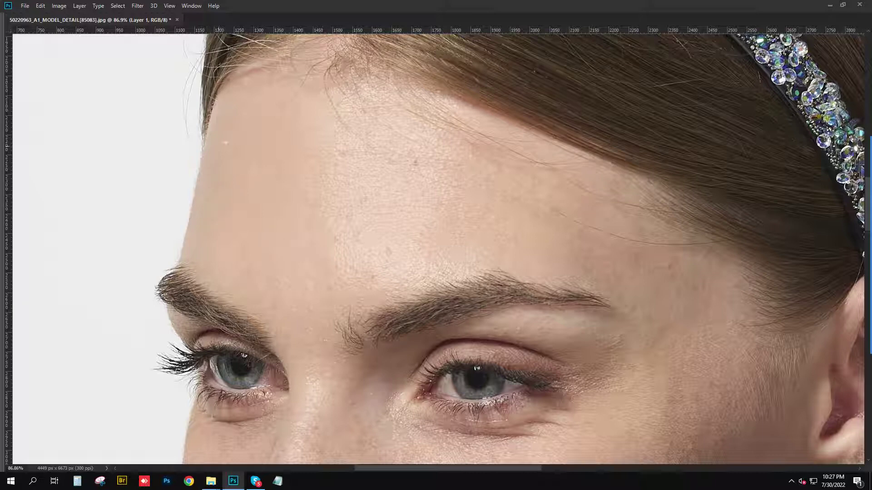
Spot-heal four small dark spots across the forehead, then pan and zoom out to review the face
{"action": "left_click", "coordinate": [226, 148]}
{"action": "scroll", "coordinate": [296, 130], "scroll_direction": "right", "scroll_amount": 3}
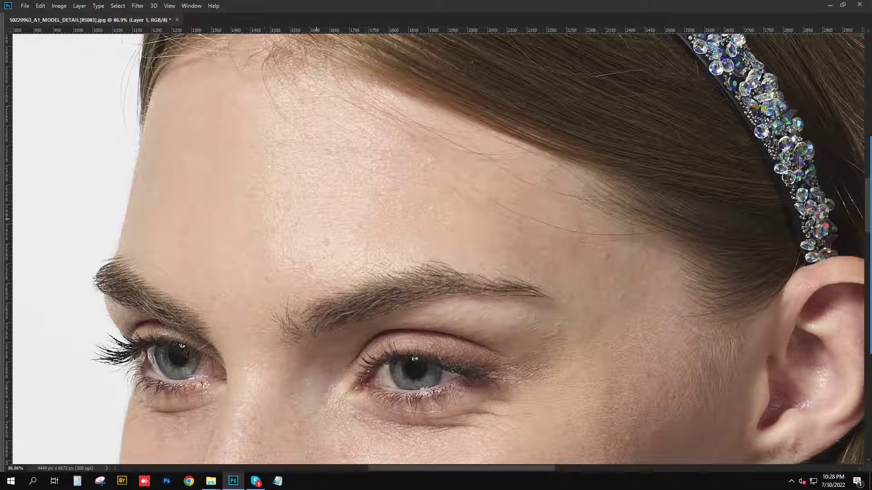
{"action": "left_click", "coordinate": [323, 240]}
{"action": "left_click", "coordinate": [295, 264]}
{"action": "left_click", "coordinate": [328, 132]}
{"action": "left_click_drag", "start_coordinate": [576, 213], "coordinate": [396, 180]}
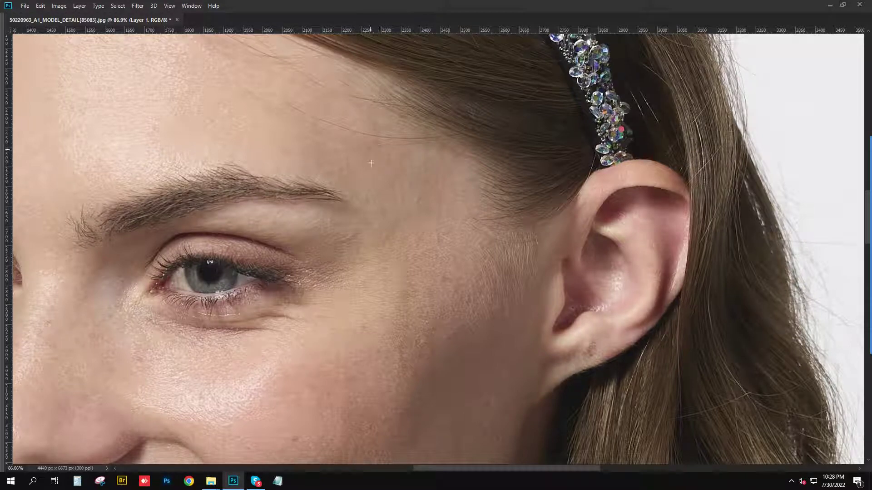
{"action": "scroll", "coordinate": [300, 229], "scroll_direction": "down", "scroll_amount": 3}
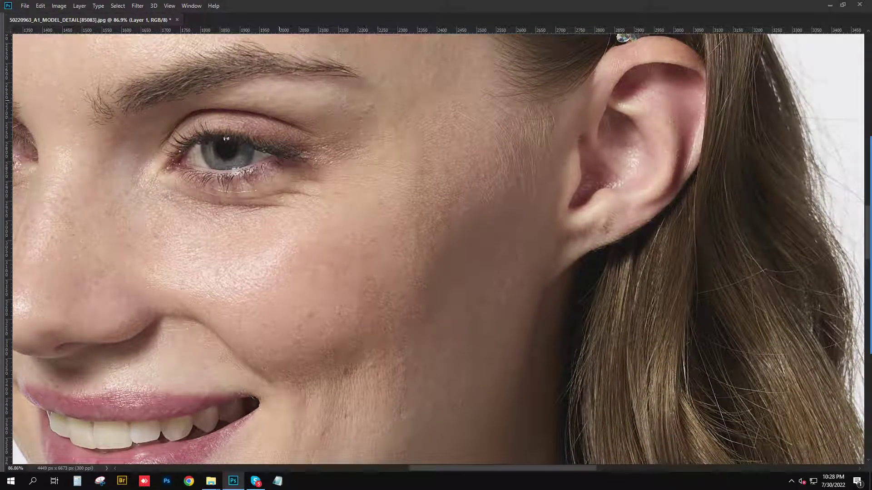
{"action": "left_click_drag", "start_coordinate": [139, 152], "coordinate": [292, 122]}
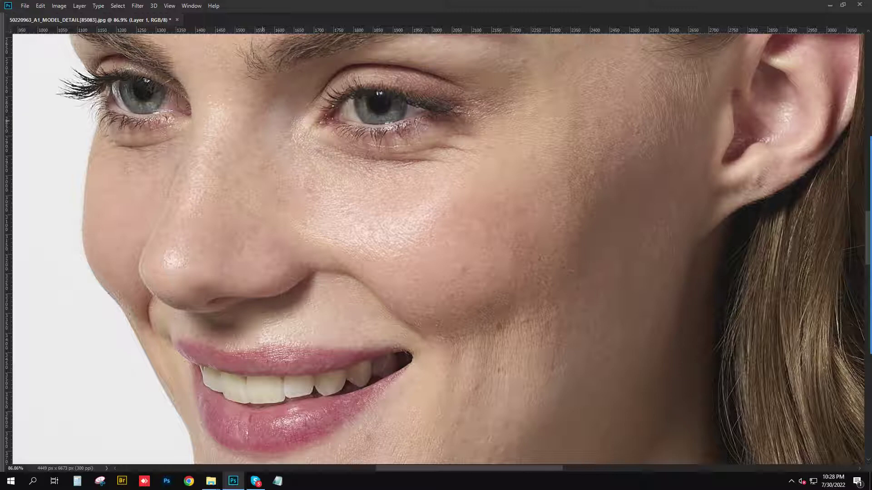
{"action": "left_click_drag", "start_coordinate": [259, 119], "coordinate": [243, 132]}
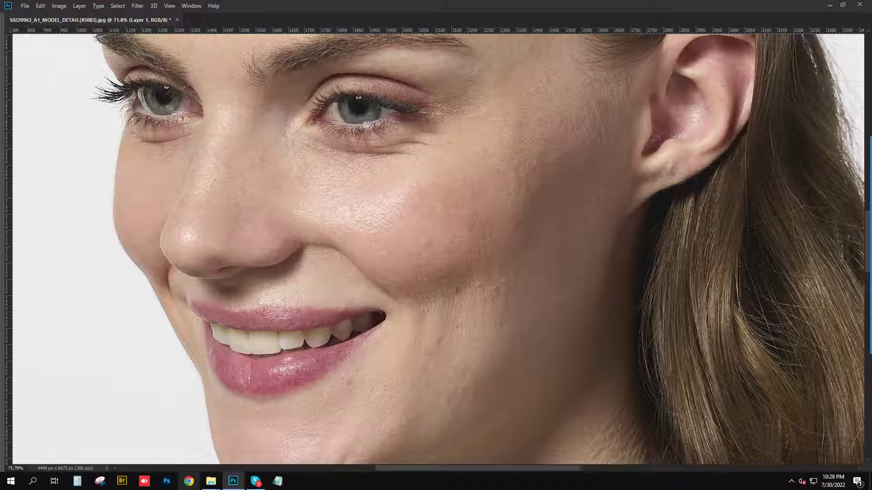
Search Google for 'photographer', block the location request, and close the browser to return to the portrait
{"action": "left_click", "coordinate": [188, 481]}
{"action": "type", "text": "p"}
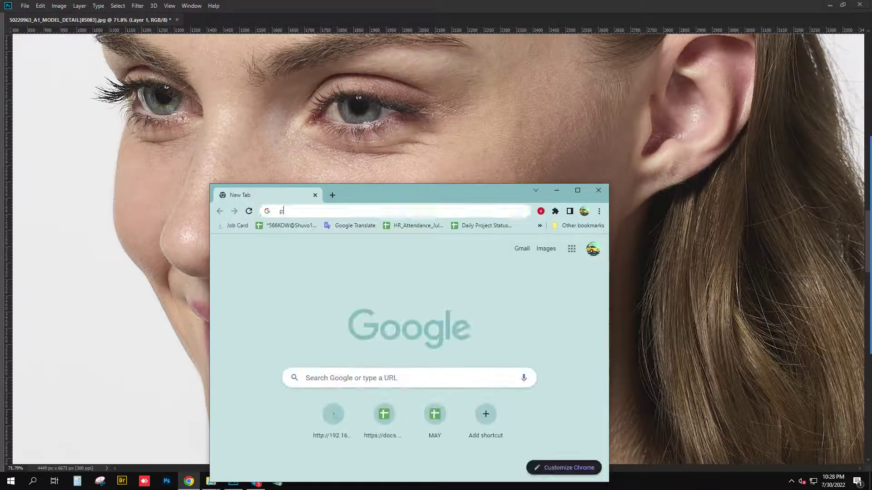
{"action": "type", "text": "hotogra"}
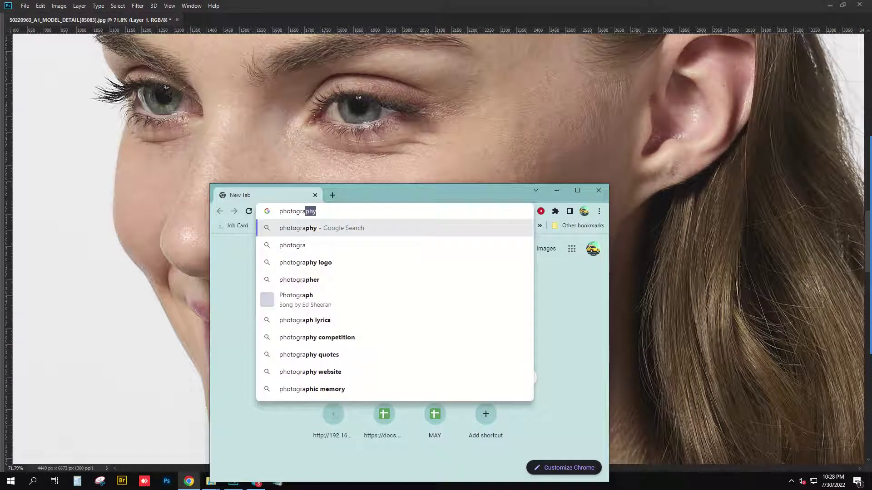
{"action": "type", "text": "pher"}
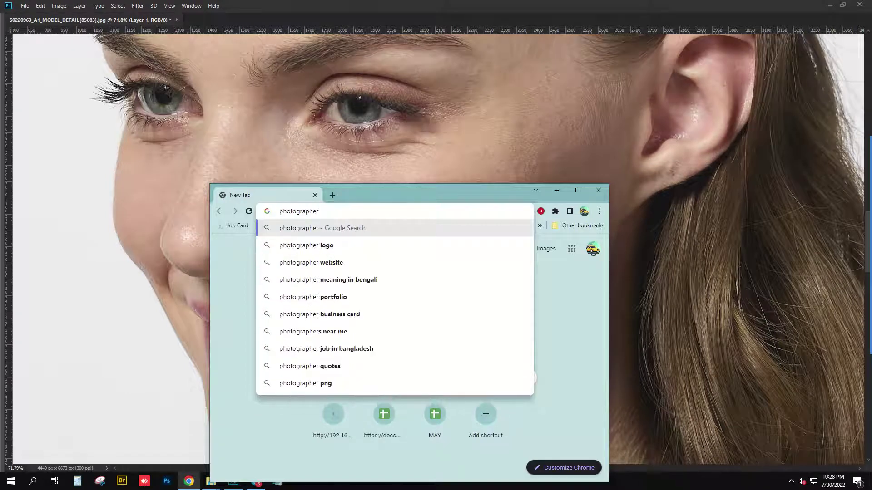
{"action": "key", "text": "Return"}
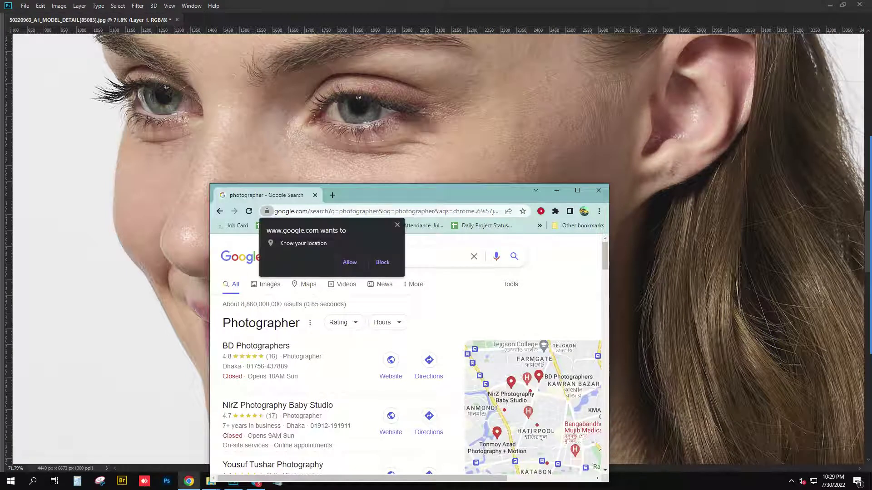
{"action": "key", "text": "Escape"}
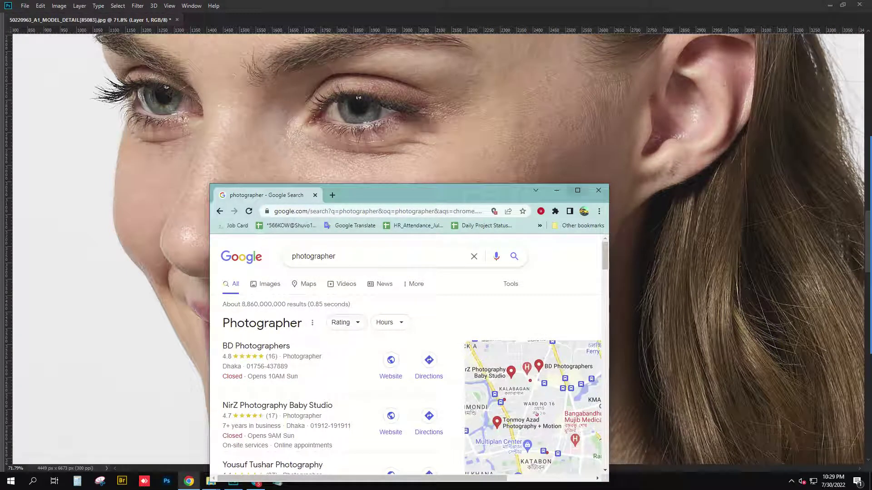
{"action": "left_click", "coordinate": [598, 191]}
{"action": "left_click_drag", "start_coordinate": [381, 266], "coordinate": [397, 152]}
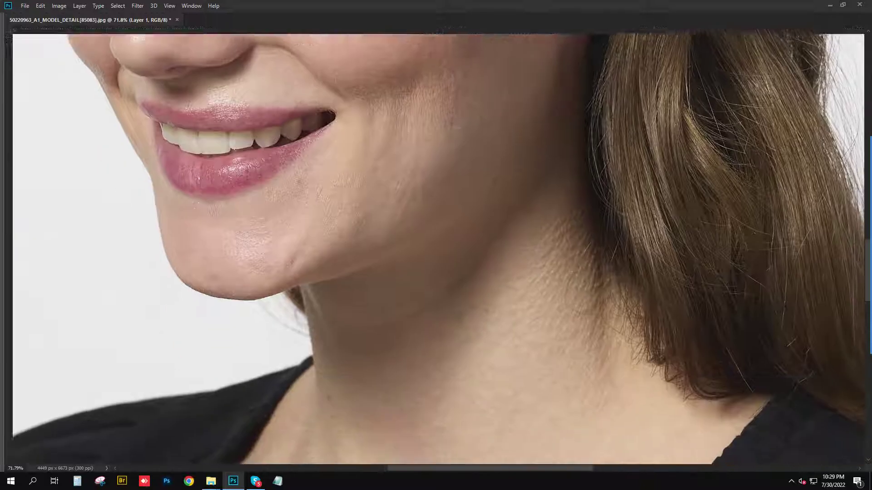
Heal the two small dark blemishes just below the lower lip
{"action": "scroll", "coordinate": [466, 222], "scroll_direction": "down", "scroll_amount": 2}
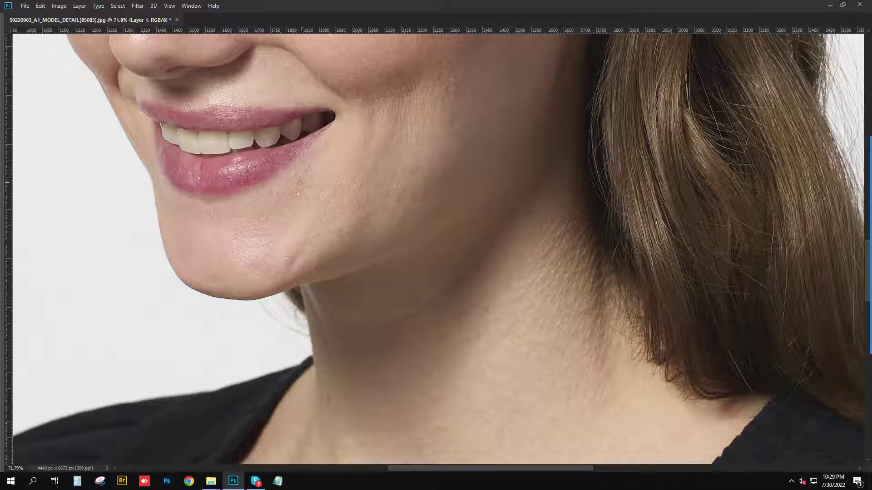
{"action": "left_click", "coordinate": [300, 182]}
{"action": "left_click", "coordinate": [319, 190]}
{"action": "left_click_drag", "start_coordinate": [337, 181], "coordinate": [378, 115]}
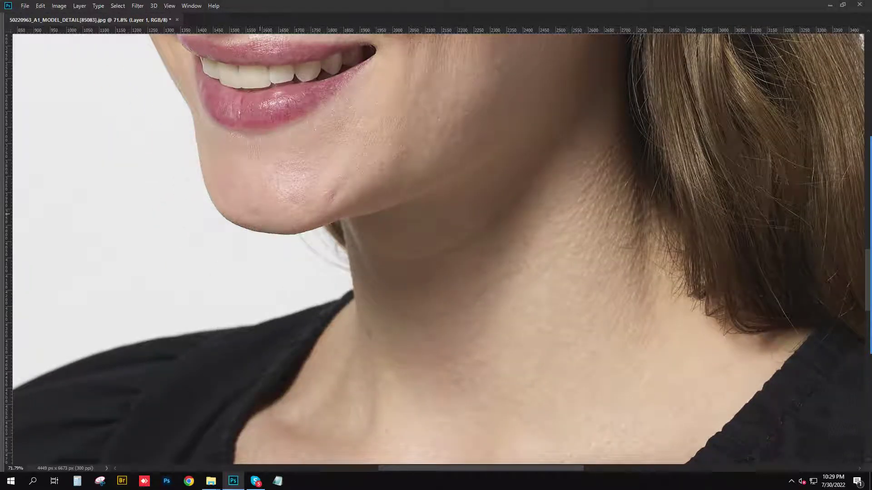
Move down to the neckline and heal the dark mole on the chest skin
{"action": "scroll", "coordinate": [345, 252], "scroll_direction": "down", "scroll_amount": 3}
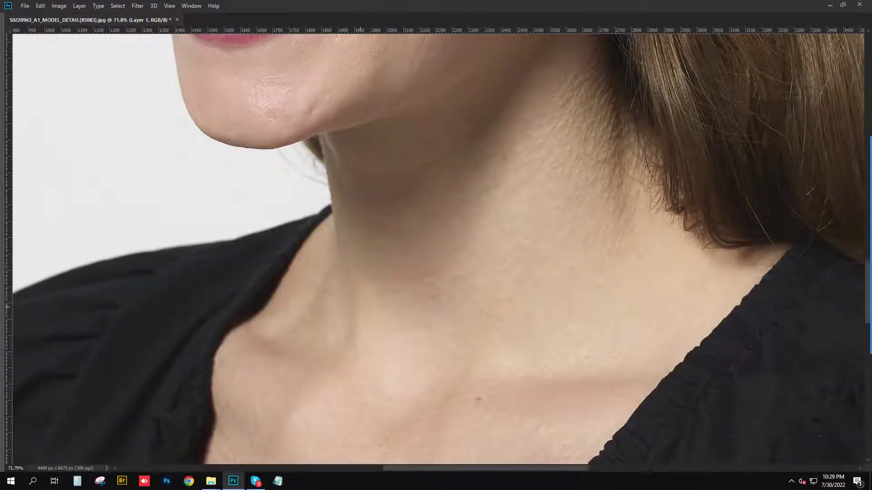
{"action": "scroll", "coordinate": [361, 307], "scroll_direction": "down", "scroll_amount": 4}
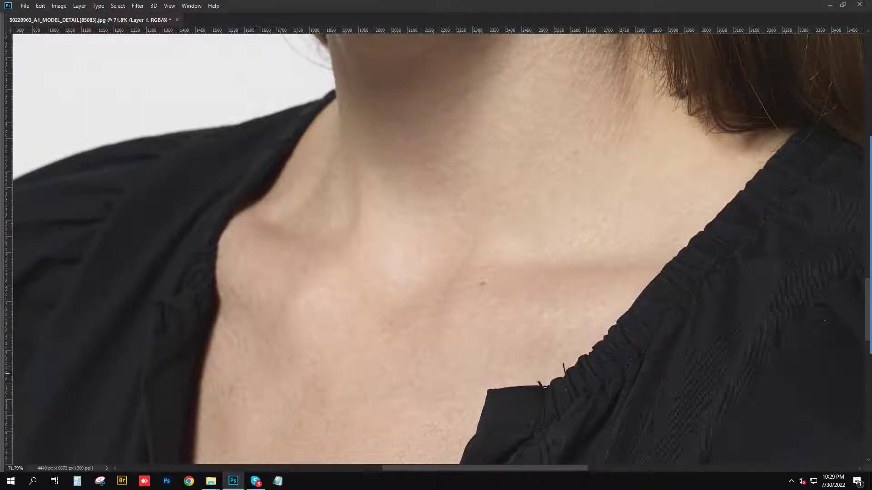
{"action": "scroll", "coordinate": [283, 350], "scroll_direction": "down", "scroll_amount": 4}
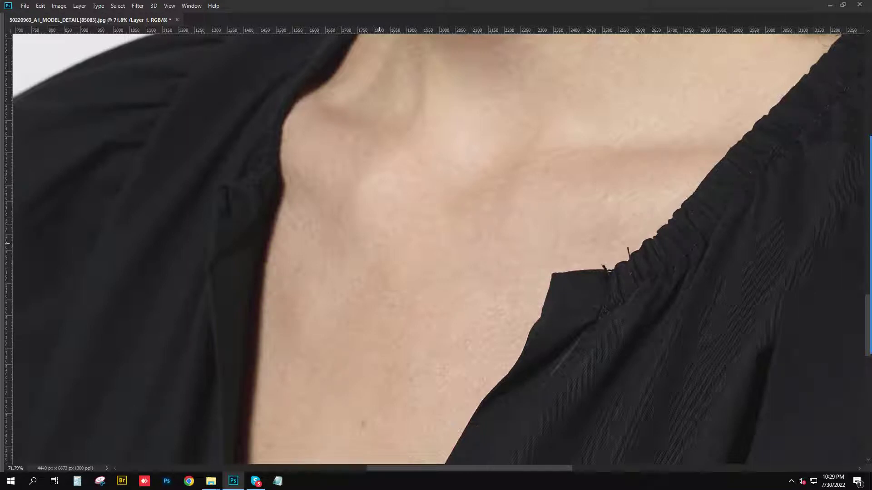
{"action": "scroll", "coordinate": [379, 244], "scroll_direction": "down", "scroll_amount": 5}
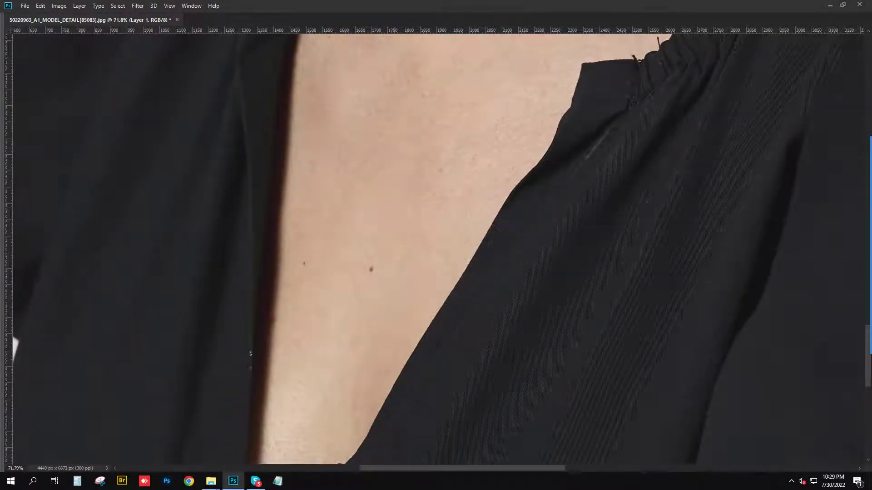
{"action": "left_click", "coordinate": [371, 269]}
{"action": "scroll", "coordinate": [424, 205], "scroll_direction": "up", "scroll_amount": 2}
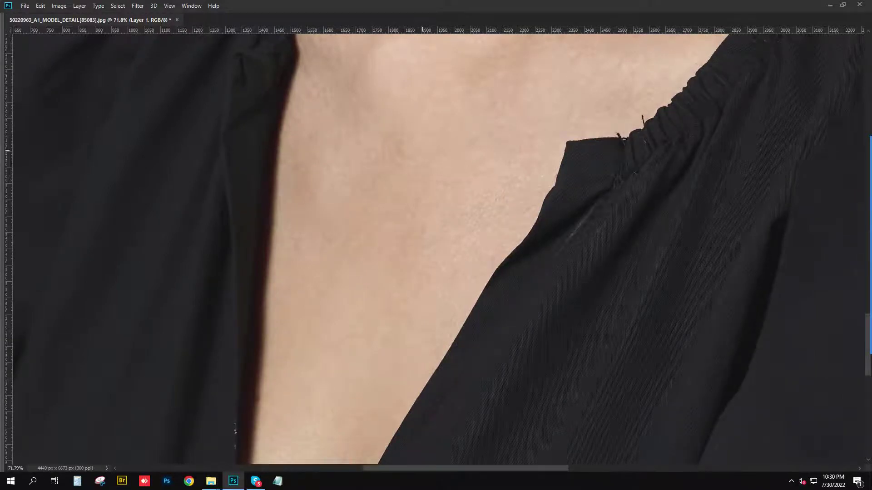
{"action": "scroll", "coordinate": [422, 147], "scroll_direction": "down", "scroll_amount": 5}
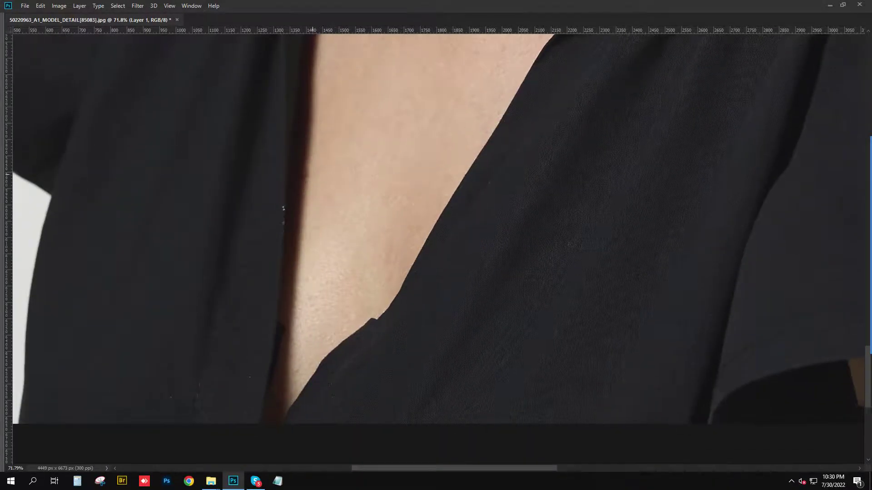
{"action": "left_click", "coordinate": [306, 156]}
Heal away the first stray thread and its stubs at the collar edge
{"action": "scroll", "coordinate": [454, 200], "scroll_direction": "up", "scroll_amount": 10}
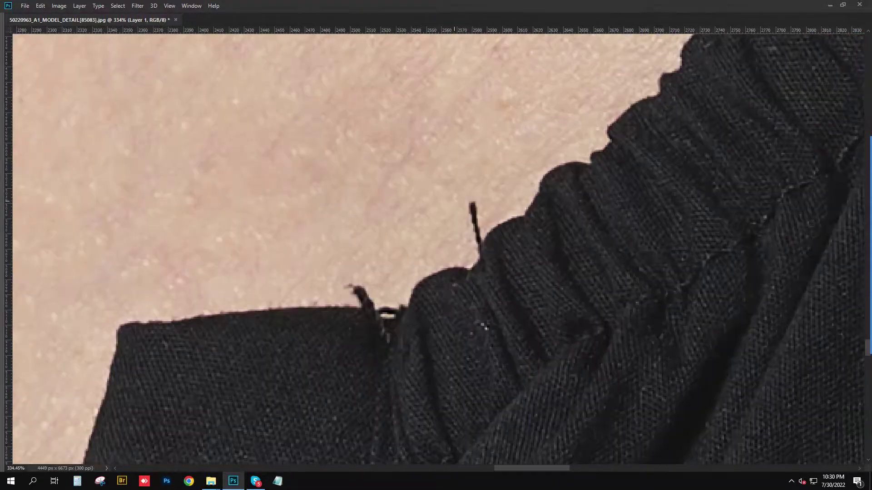
{"action": "left_click", "coordinate": [473, 210]}
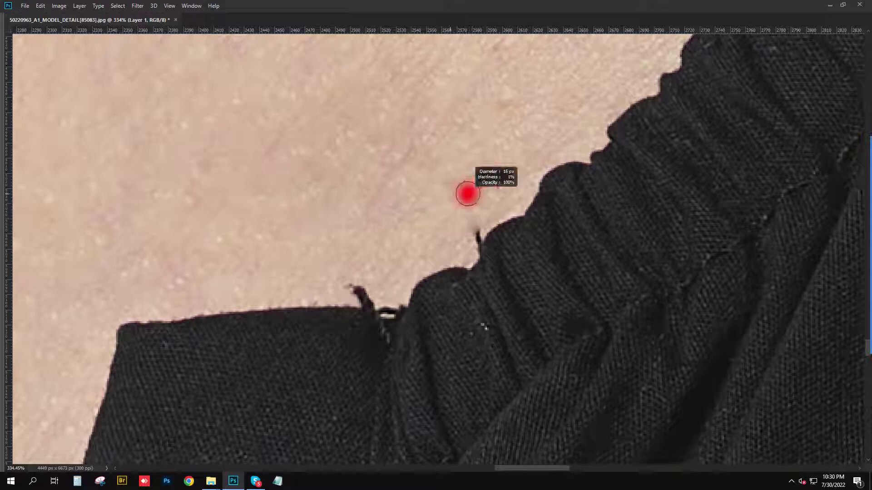
{"action": "left_click", "coordinate": [477, 236]}
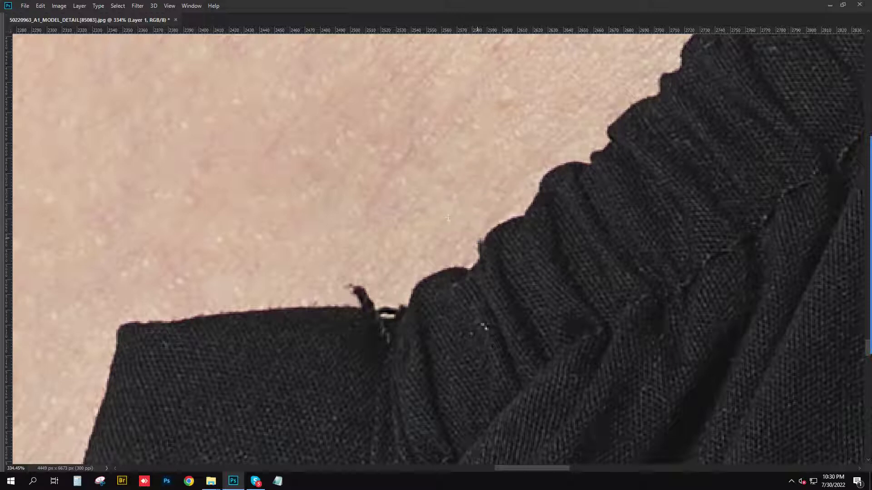
{"action": "left_click_drag", "start_coordinate": [479, 235], "coordinate": [480, 253]}
Paint out the thread stub at the neckline and smooth the fabric edge beside it
{"action": "left_click_drag", "start_coordinate": [351, 287], "coordinate": [371, 301]}
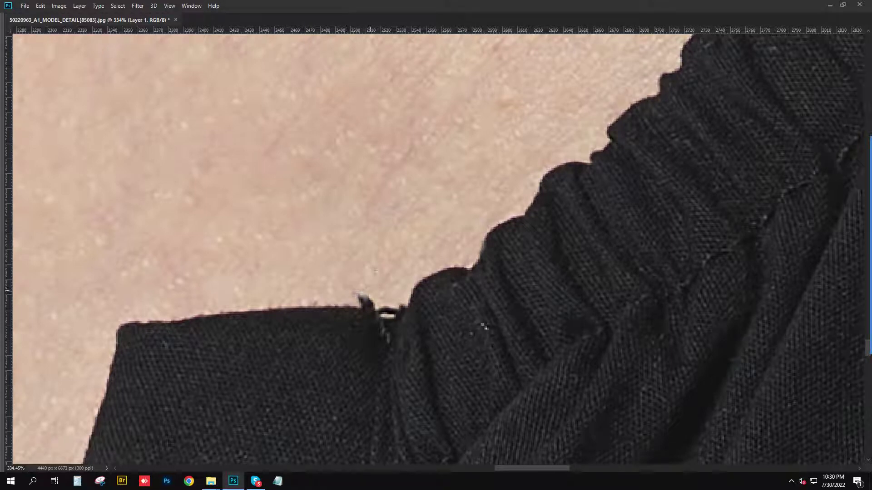
{"action": "left_click", "coordinate": [375, 292]}
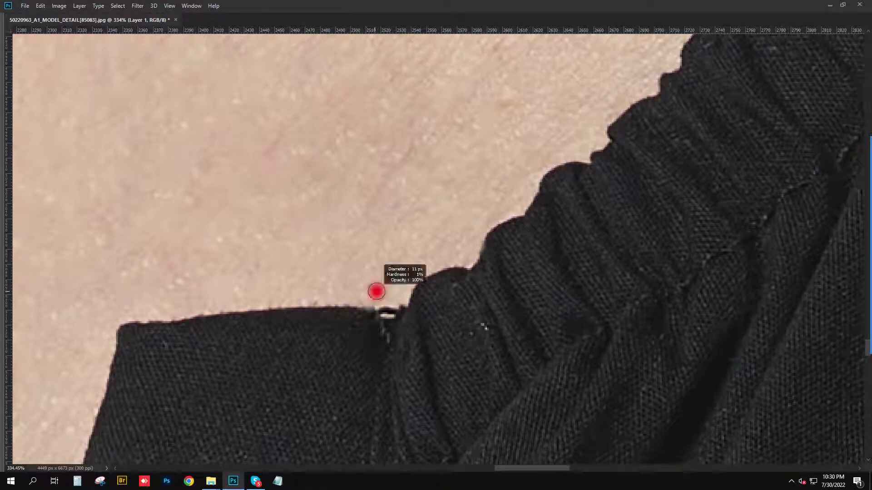
{"action": "left_click", "coordinate": [372, 305]}
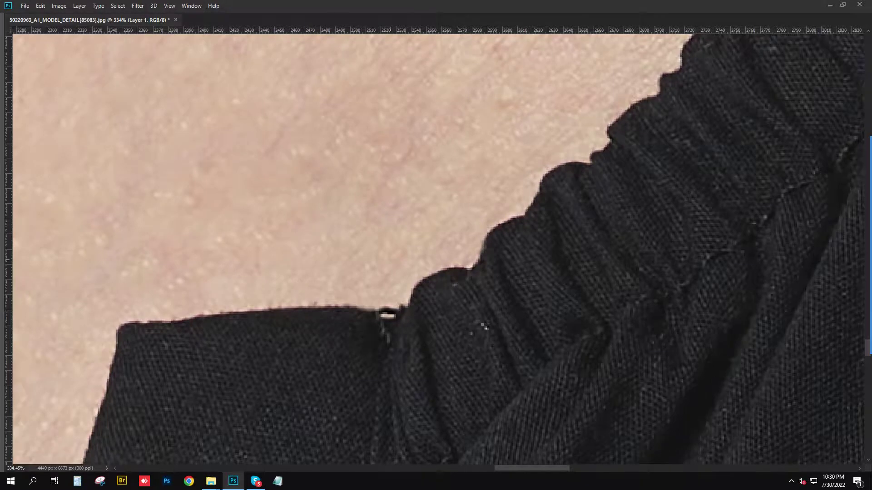
{"action": "scroll", "coordinate": [500, 204], "scroll_direction": "down", "scroll_amount": 5}
{"action": "scroll", "coordinate": [499, 205], "scroll_direction": "up", "scroll_amount": 5}
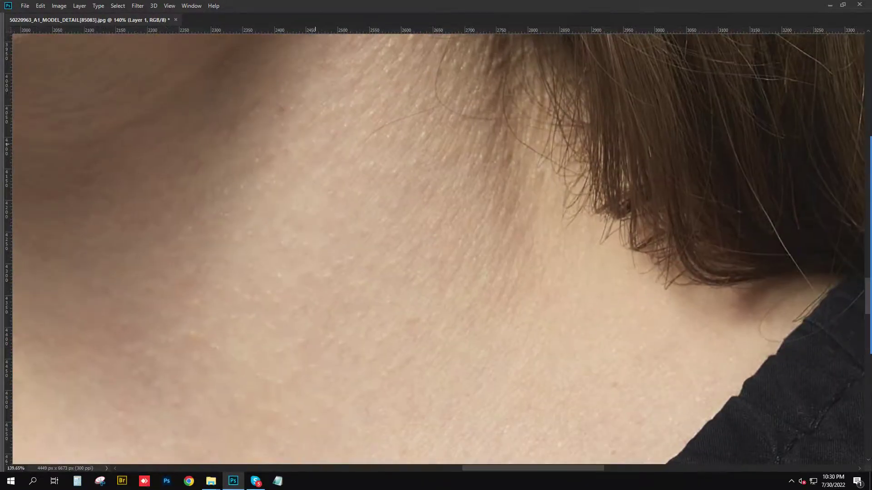
{"action": "scroll", "coordinate": [315, 144], "scroll_direction": "down", "scroll_amount": 2}
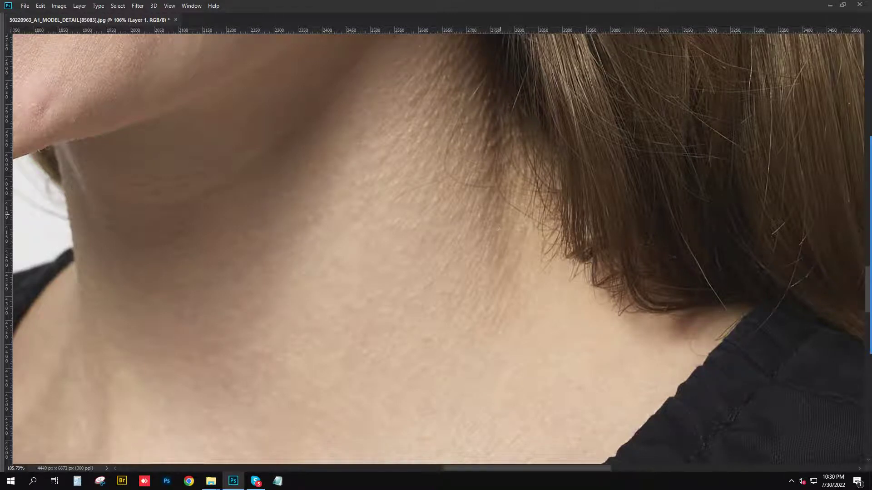
{"action": "left_click_drag", "start_coordinate": [498, 229], "coordinate": [449, 105]}
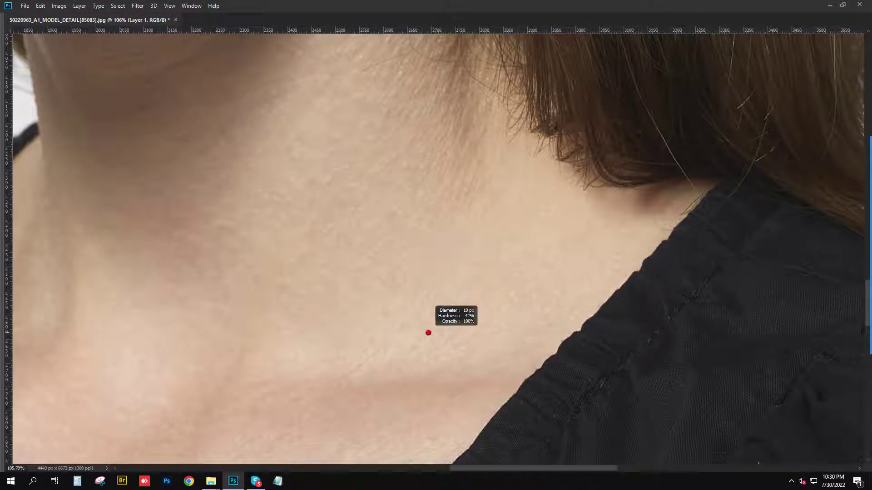
{"action": "scroll", "coordinate": [422, 336], "scroll_direction": "down", "scroll_amount": 3}
Zoom into the earlobe, brush out its dark mark, then pan across the nose, eye and smile to check
{"action": "scroll", "coordinate": [423, 336], "scroll_direction": "down", "scroll_amount": 3}
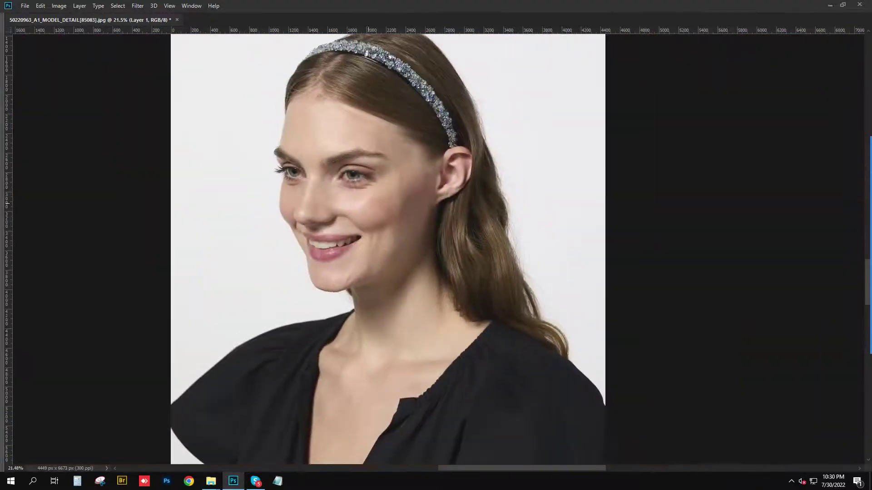
{"action": "scroll", "coordinate": [435, 207], "scroll_direction": "up", "scroll_amount": 5}
{"action": "scroll", "coordinate": [435, 208], "scroll_direction": "up", "scroll_amount": 1}
{"action": "scroll", "coordinate": [537, 292], "scroll_direction": "up", "scroll_amount": 5}
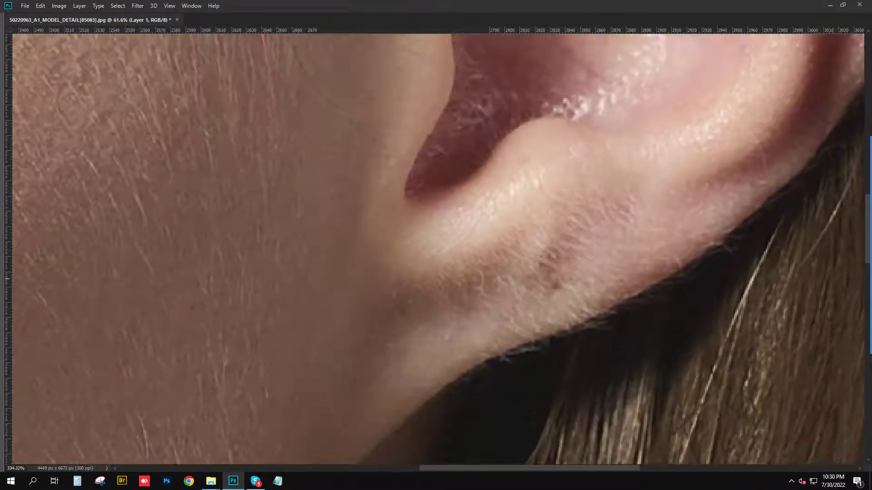
{"action": "left_click_drag", "start_coordinate": [555, 288], "coordinate": [558, 245]}
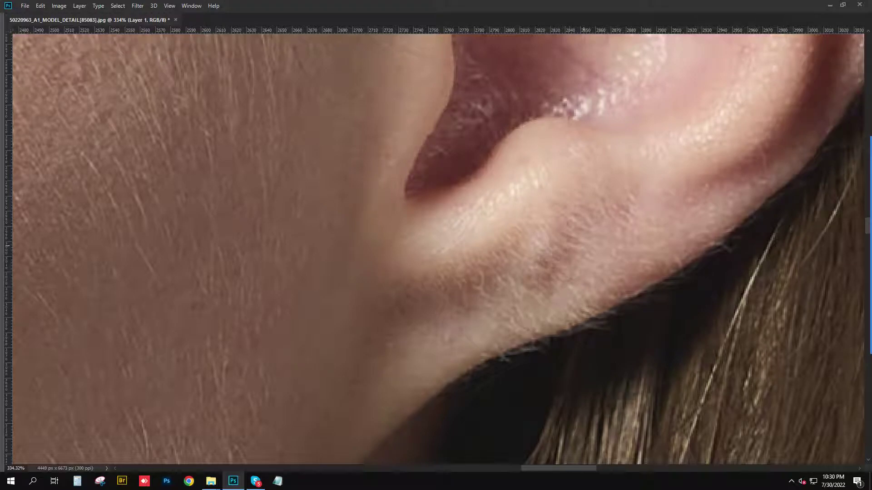
{"action": "scroll", "coordinate": [571, 239], "scroll_direction": "down", "scroll_amount": 6}
{"action": "scroll", "coordinate": [412, 223], "scroll_direction": "up", "scroll_amount": 3}
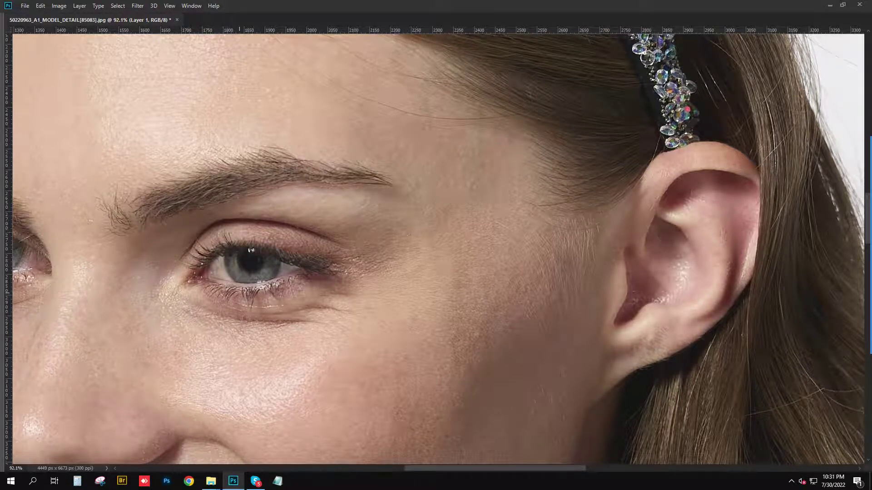
{"action": "left_click_drag", "start_coordinate": [404, 236], "coordinate": [622, 104]}
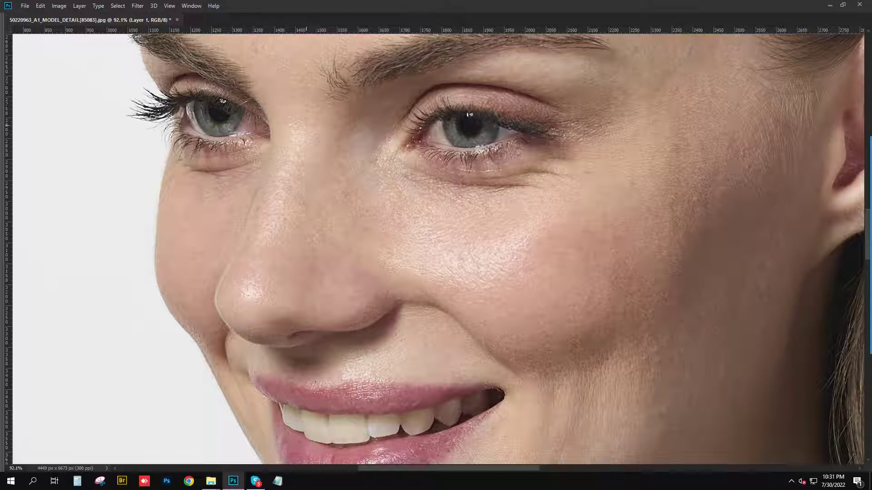
{"action": "scroll", "coordinate": [307, 122], "scroll_direction": "down", "scroll_amount": 5, "text": "alt"}
{"action": "scroll", "coordinate": [291, 222], "scroll_direction": "down", "scroll_amount": 3}
{"action": "scroll", "coordinate": [291, 221], "scroll_direction": "up", "scroll_amount": 3, "text": "alt"}
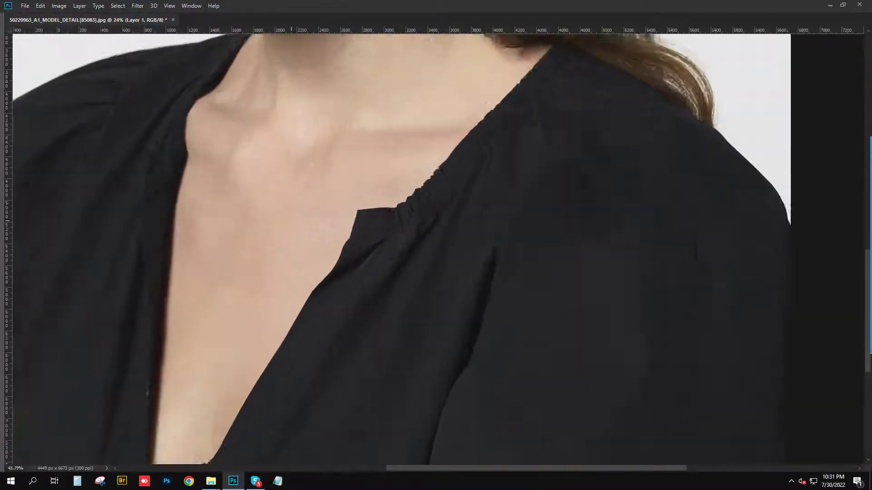
{"action": "scroll", "coordinate": [291, 221], "scroll_direction": "up", "scroll_amount": 3, "text": "alt"}
{"action": "scroll", "coordinate": [395, 229], "scroll_direction": "up", "scroll_amount": 5}
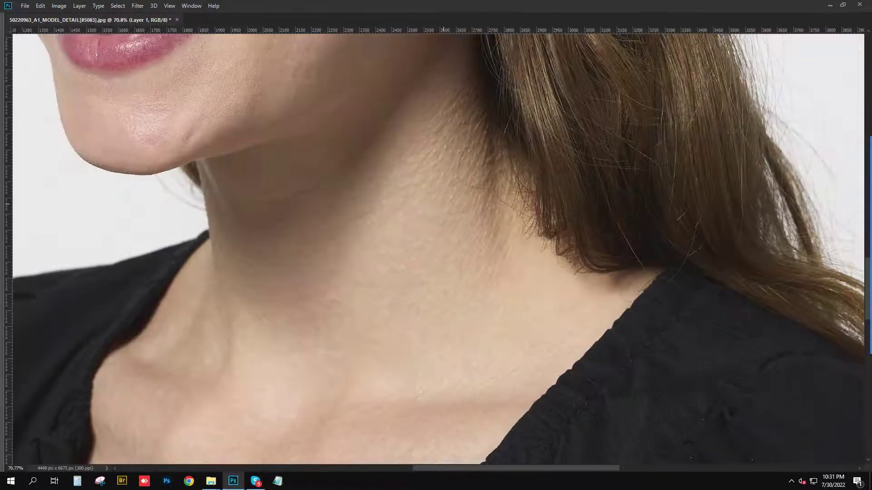
{"action": "scroll", "coordinate": [443, 204], "scroll_direction": "up", "scroll_amount": 4, "text": "alt"}
{"action": "scroll", "coordinate": [462, 220], "scroll_direction": "up", "scroll_amount": 1, "text": "alt"}
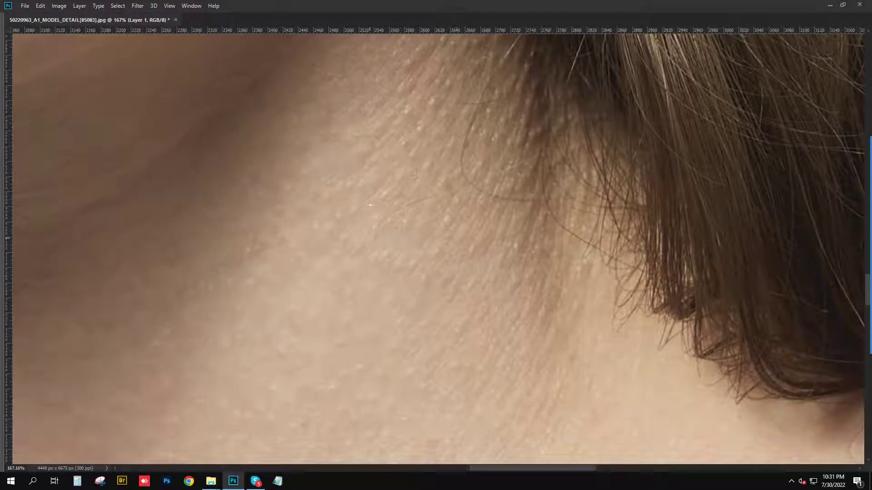
{"action": "scroll", "coordinate": [381, 255], "scroll_direction": "up", "scroll_amount": 3}
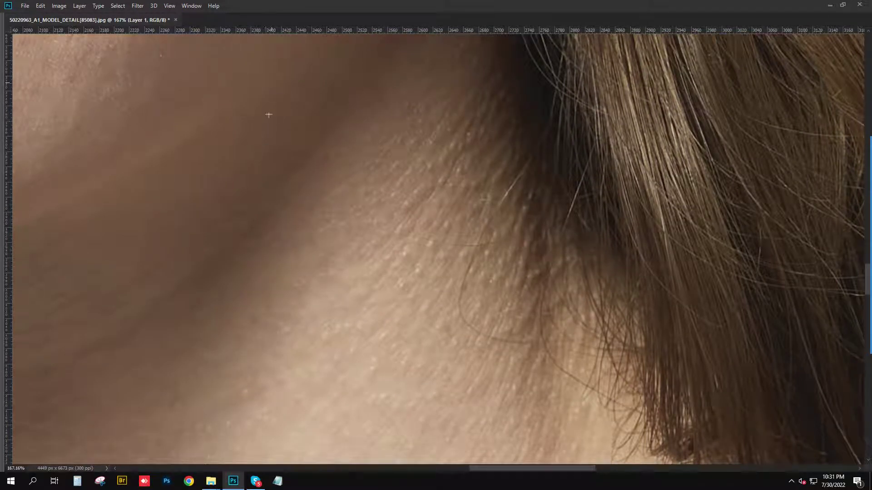
{"action": "left_click_drag", "start_coordinate": [187, 139], "coordinate": [275, 169]}
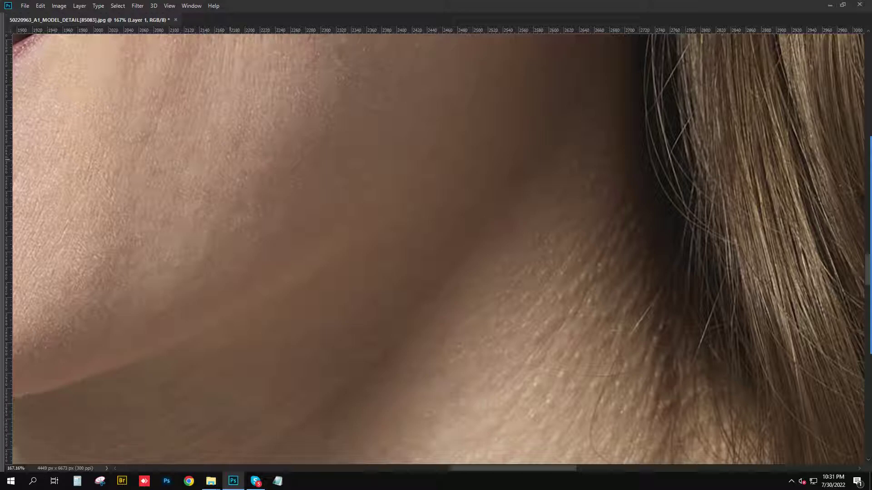
{"action": "scroll", "coordinate": [230, 159], "scroll_direction": "down", "scroll_amount": 3}
{"action": "scroll", "coordinate": [292, 161], "scroll_direction": "down", "scroll_amount": 2}
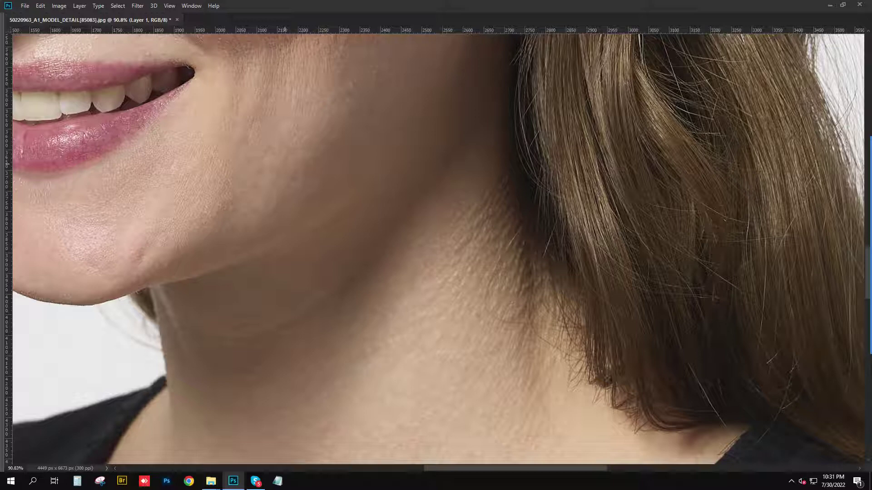
{"action": "scroll", "coordinate": [385, 154], "scroll_direction": "up", "scroll_amount": 2}
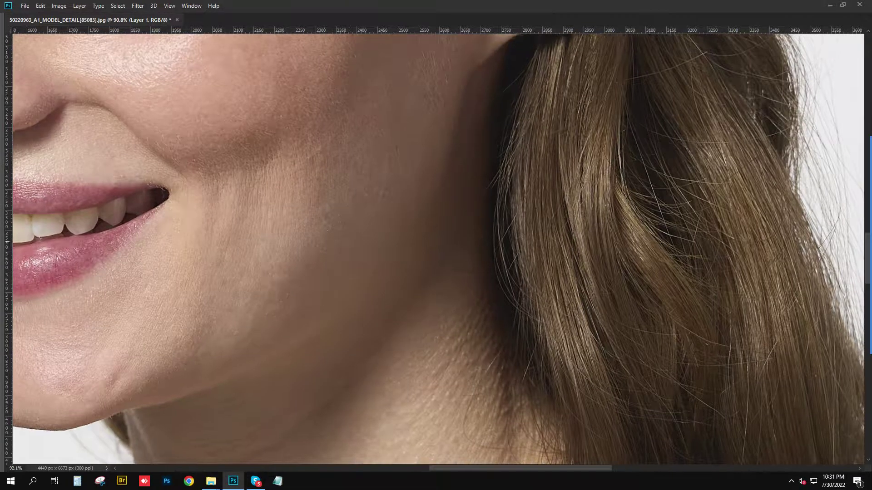
{"action": "scroll", "coordinate": [386, 154], "scroll_direction": "up", "scroll_amount": 1}
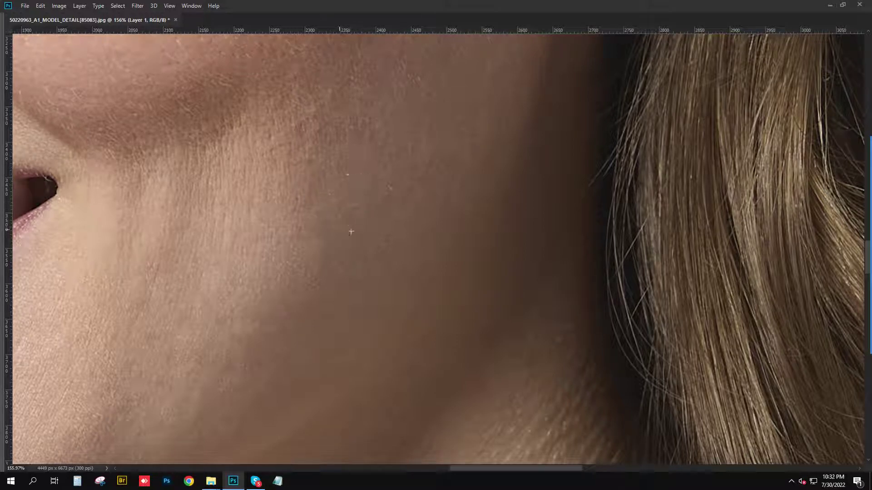
{"action": "scroll", "coordinate": [339, 187], "scroll_direction": "down", "scroll_amount": 3}
{"action": "scroll", "coordinate": [306, 180], "scroll_direction": "down", "scroll_amount": 2}
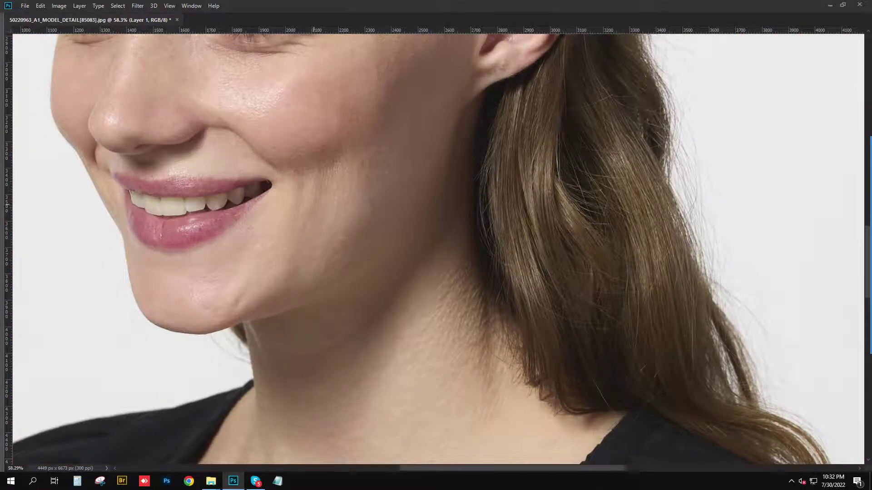
Zoom in on the chest and spot-heal the small blemish beside the blouse neckline
{"action": "scroll", "coordinate": [393, 233], "scroll_direction": "down", "scroll_amount": 5}
{"action": "scroll", "coordinate": [393, 232], "scroll_direction": "down", "scroll_amount": 3}
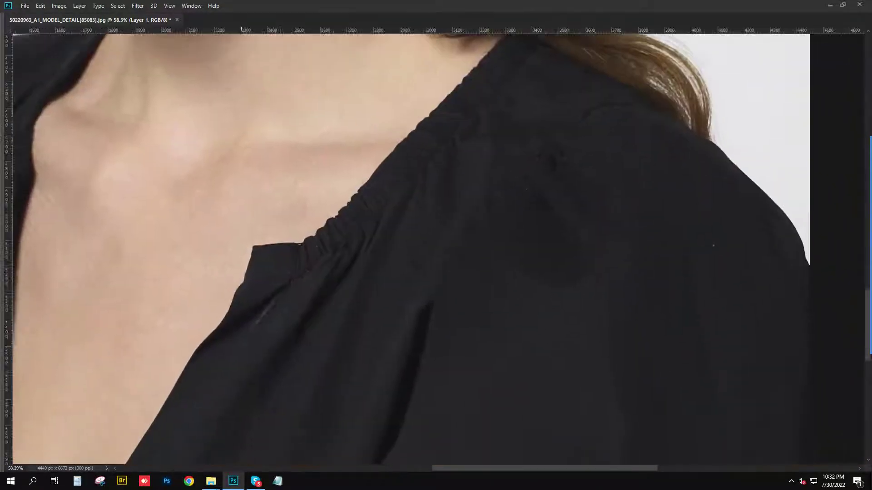
{"action": "scroll", "coordinate": [393, 232], "scroll_direction": "down", "scroll_amount": 3}
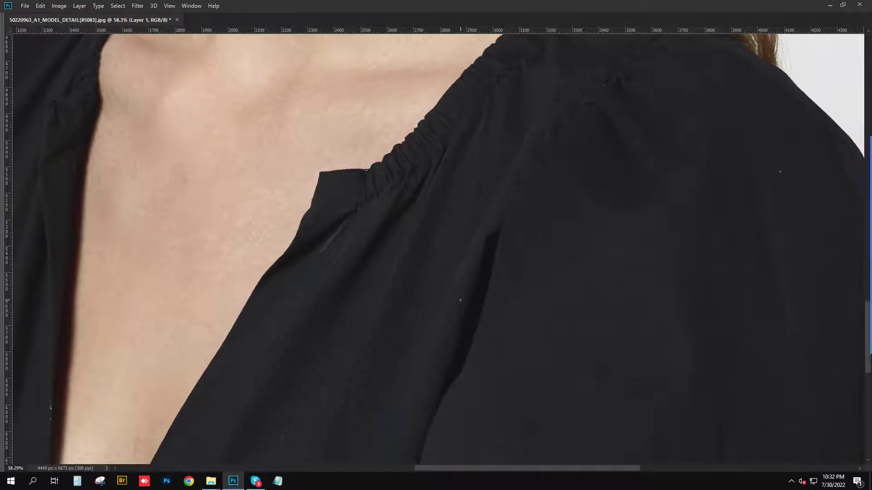
{"action": "scroll", "coordinate": [320, 276], "scroll_direction": "down", "scroll_amount": 5}
{"action": "scroll", "coordinate": [320, 276], "scroll_direction": "up", "scroll_amount": 5}
{"action": "scroll", "coordinate": [321, 276], "scroll_direction": "up", "scroll_amount": 3}
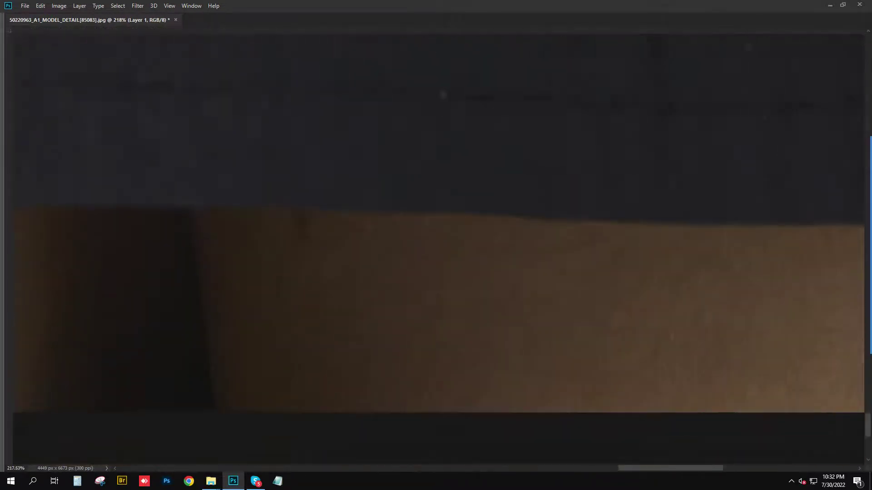
{"action": "scroll", "coordinate": [352, 231], "scroll_direction": "down", "scroll_amount": 2}
{"action": "scroll", "coordinate": [352, 230], "scroll_direction": "down", "scroll_amount": 3}
{"action": "scroll", "coordinate": [358, 240], "scroll_direction": "up", "scroll_amount": 3}
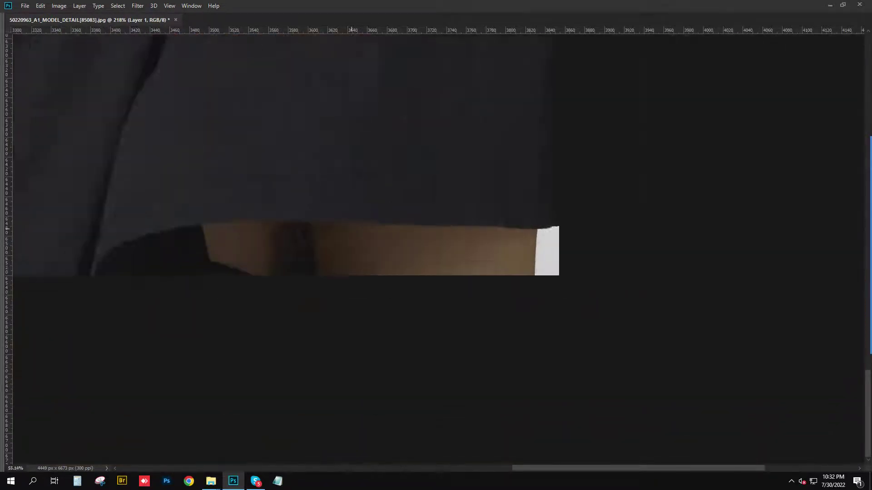
{"action": "scroll", "coordinate": [368, 258], "scroll_direction": "up", "scroll_amount": 1}
{"action": "scroll", "coordinate": [377, 276], "scroll_direction": "down", "scroll_amount": 2}
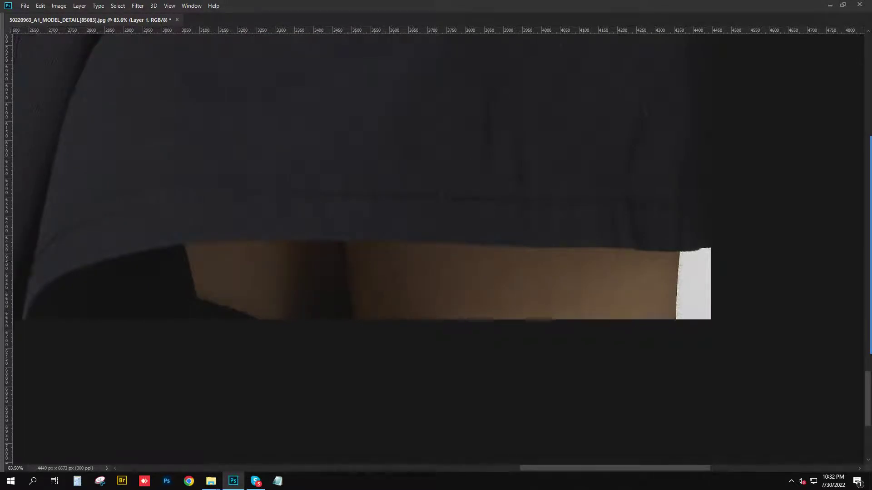
{"action": "scroll", "coordinate": [382, 262], "scroll_direction": "down", "scroll_amount": 4}
{"action": "scroll", "coordinate": [381, 262], "scroll_direction": "up", "scroll_amount": 1}
{"action": "scroll", "coordinate": [381, 262], "scroll_direction": "up", "scroll_amount": 2}
{"action": "scroll", "coordinate": [361, 331], "scroll_direction": "down", "scroll_amount": 3}
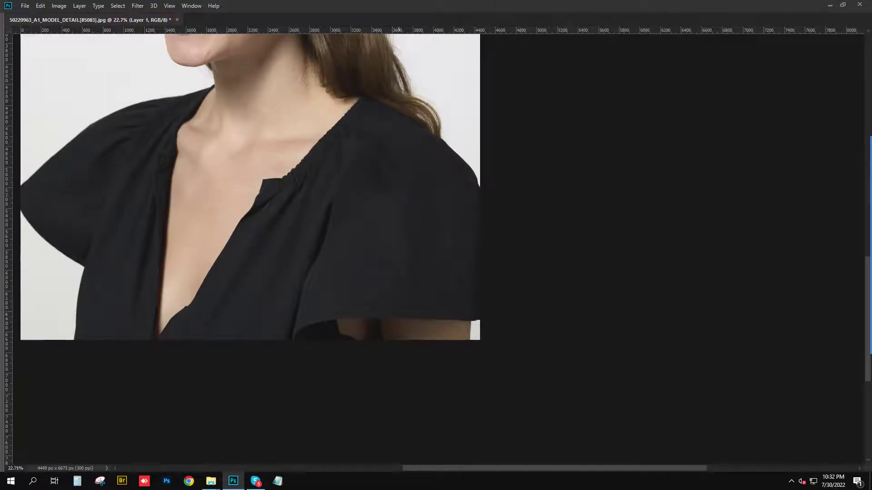
{"action": "scroll", "coordinate": [318, 272], "scroll_direction": "up", "scroll_amount": 2}
{"action": "scroll", "coordinate": [318, 273], "scroll_direction": "up", "scroll_amount": 1}
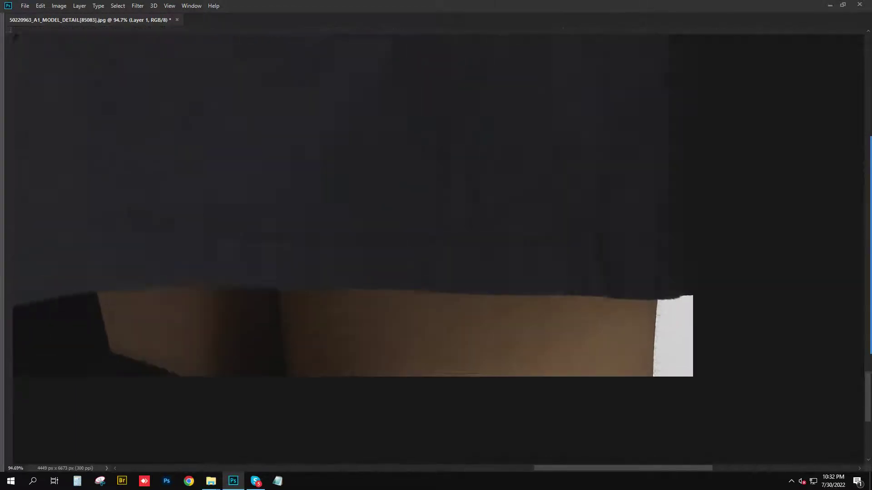
{"action": "scroll", "coordinate": [318, 272], "scroll_direction": "up", "scroll_amount": 2}
{"action": "scroll", "coordinate": [474, 259], "scroll_direction": "down", "scroll_amount": 1}
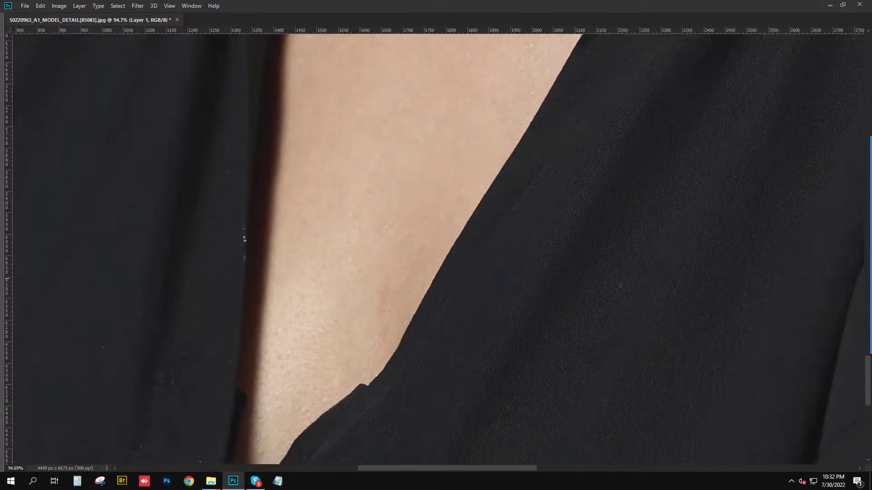
{"action": "scroll", "coordinate": [474, 259], "scroll_direction": "down", "scroll_amount": 2}
{"action": "scroll", "coordinate": [363, 320], "scroll_direction": "up", "scroll_amount": 1}
{"action": "scroll", "coordinate": [363, 319], "scroll_direction": "up", "scroll_amount": 3}
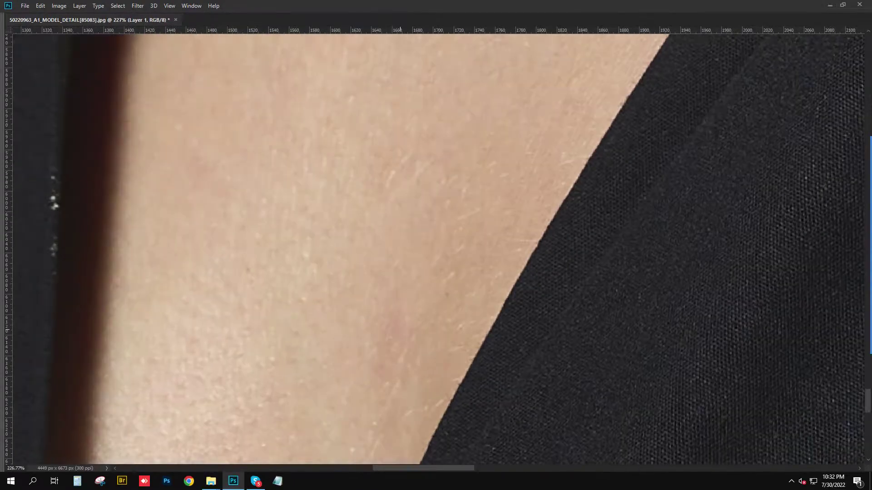
{"action": "left_click", "coordinate": [382, 265]}
{"action": "scroll", "coordinate": [414, 110], "scroll_direction": "down", "scroll_amount": 5}
{"action": "scroll", "coordinate": [287, 44], "scroll_direction": "up", "scroll_amount": 2}
{"action": "scroll", "coordinate": [287, 43], "scroll_direction": "up", "scroll_amount": 2}
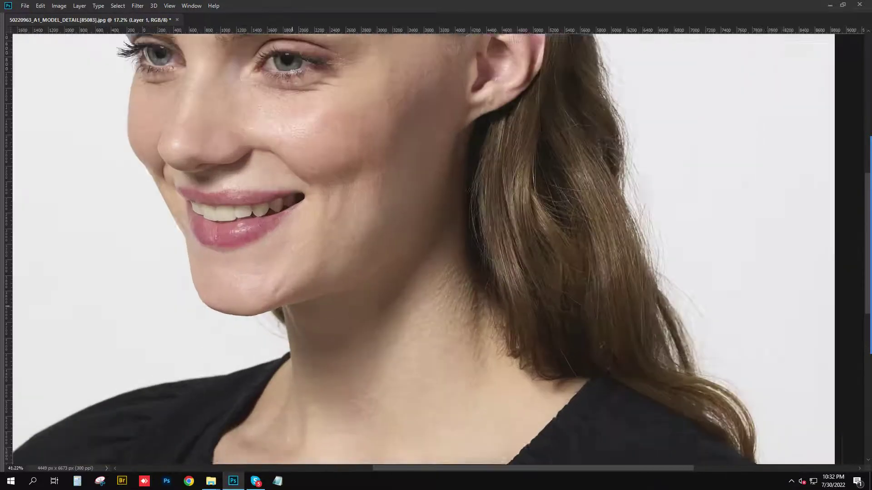
{"action": "scroll", "coordinate": [333, 314], "scroll_direction": "down", "scroll_amount": 1}
{"action": "scroll", "coordinate": [333, 272], "scroll_direction": "up", "scroll_amount": 2}
{"action": "scroll", "coordinate": [334, 254], "scroll_direction": "up", "scroll_amount": 1}
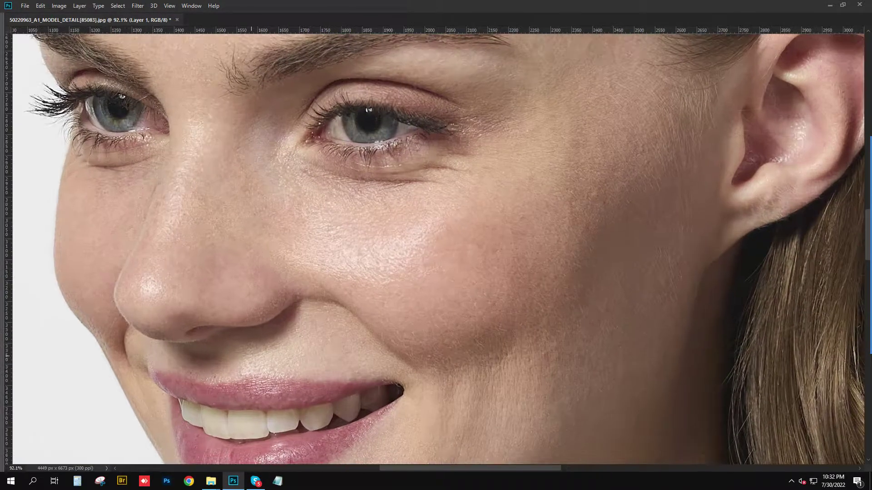
{"action": "scroll", "coordinate": [334, 236], "scroll_direction": "up", "scroll_amount": 1}
{"action": "scroll", "coordinate": [333, 236], "scroll_direction": "down", "scroll_amount": 1}
{"action": "scroll", "coordinate": [334, 236], "scroll_direction": "up", "scroll_amount": 2}
{"action": "scroll", "coordinate": [311, 237], "scroll_direction": "up", "scroll_amount": 1}
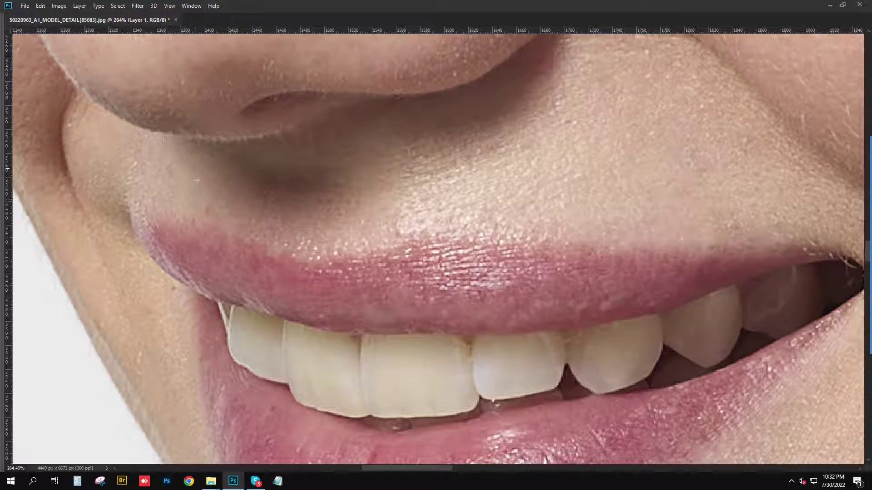
{"action": "scroll", "coordinate": [172, 289], "scroll_direction": "down", "scroll_amount": 3}
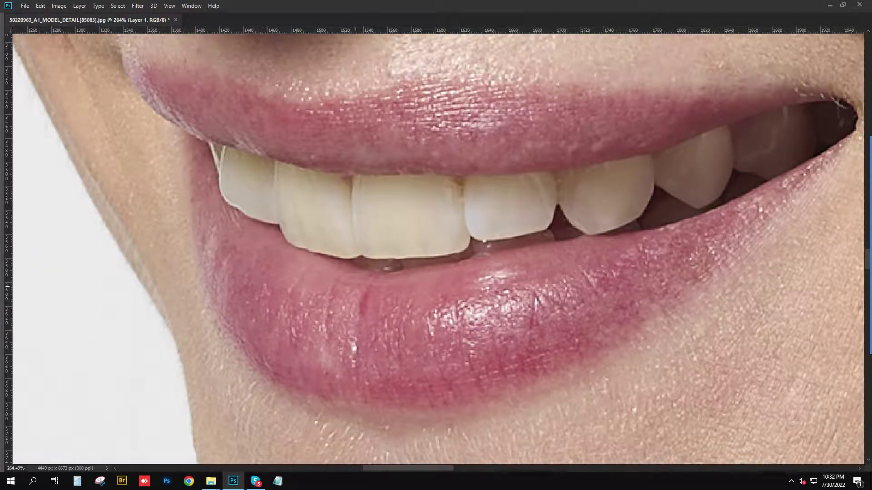
{"action": "scroll", "coordinate": [264, 288], "scroll_direction": "down", "scroll_amount": 2}
Add a Hue/Saturation layer limited to Yellows with Saturation -100 and Lightness +58
{"action": "key", "text": "Tab"}
{"action": "scroll", "coordinate": [459, 200], "scroll_direction": "down", "scroll_amount": 2}
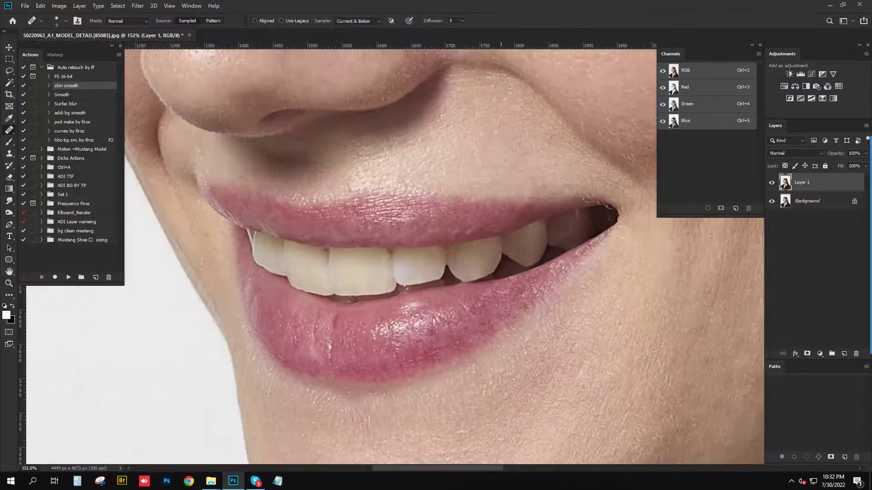
{"action": "left_click", "coordinate": [795, 86]}
{"action": "left_click", "coordinate": [499, 168]}
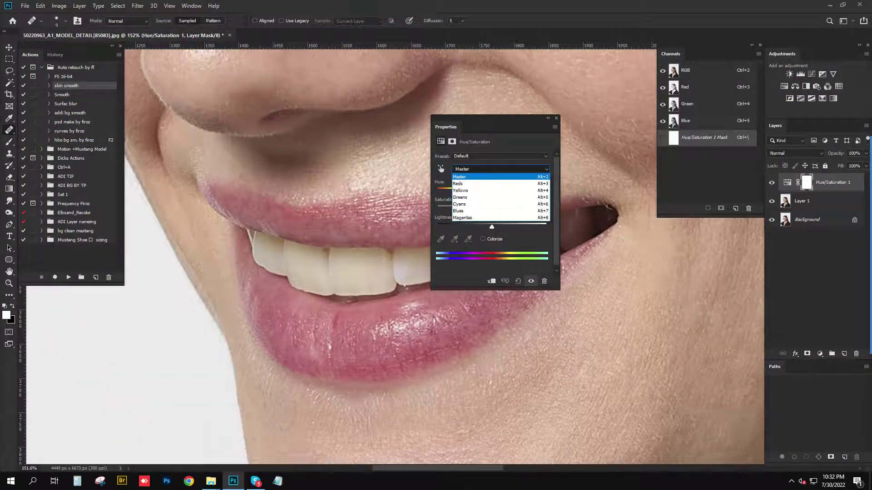
{"action": "left_click", "coordinate": [476, 186]}
{"action": "left_click_drag", "start_coordinate": [493, 209], "coordinate": [438, 209]}
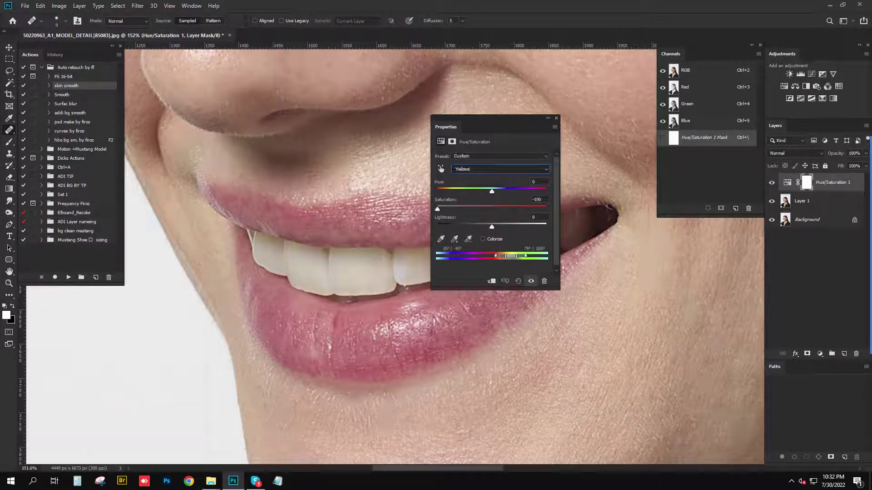
{"action": "left_click_drag", "start_coordinate": [493, 227], "coordinate": [529, 226]}
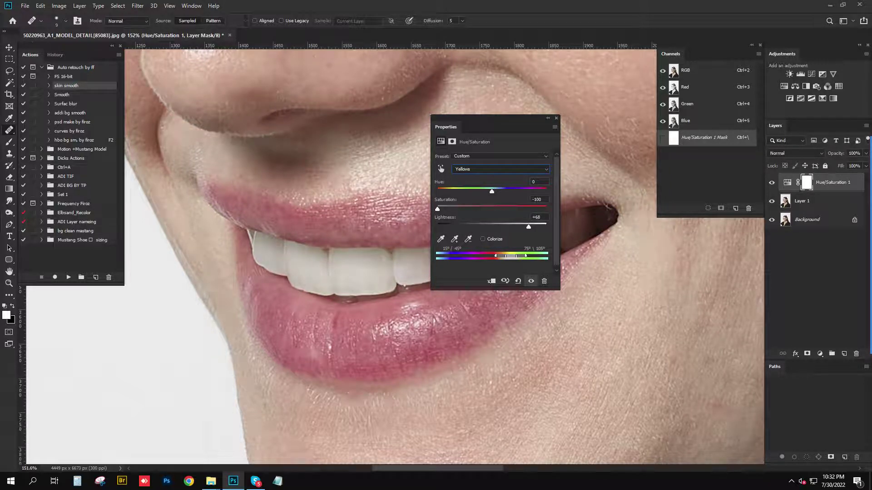
{"action": "left_click", "coordinate": [556, 118]}
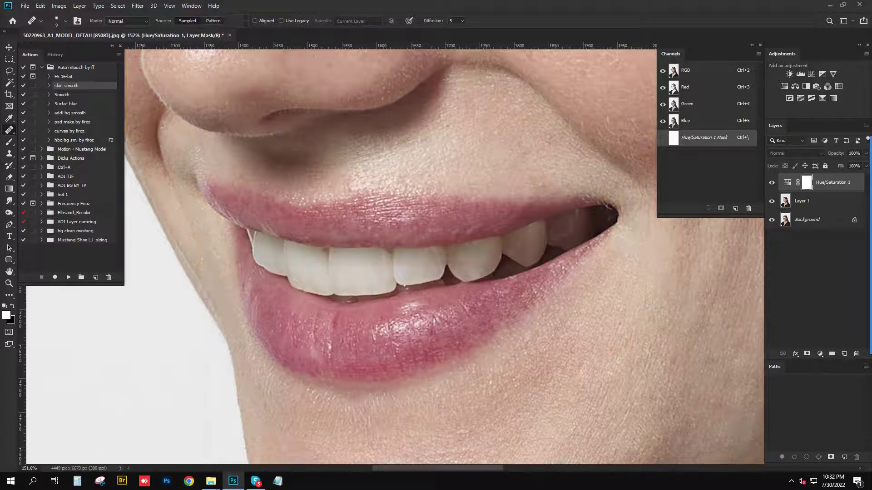
Invert the adjustment mask to hide the whitening and ready the Brush for painting teeth
{"action": "key", "text": "ctrl+i"}
{"action": "key", "text": "b"}
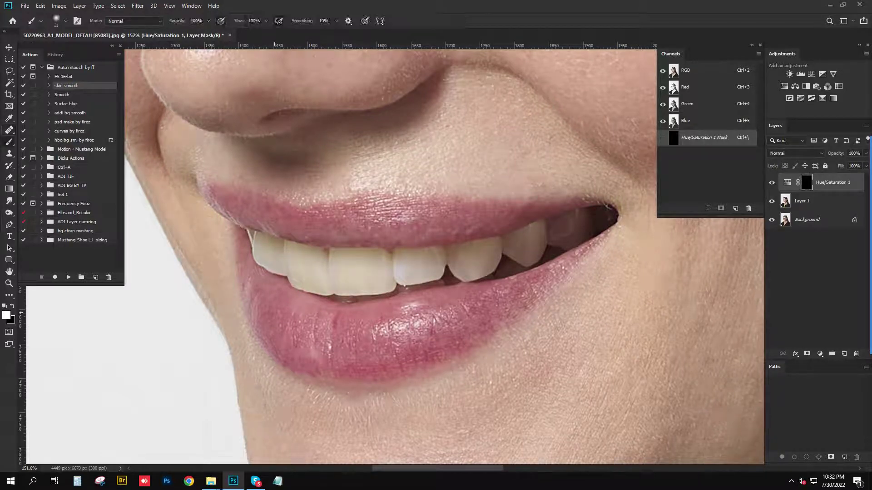
{"action": "right_click", "coordinate": [286, 252]}
{"action": "key", "text": "Escape"}
Merge the whitening layer, fit the image, and save it as 50220963_A1_MODEL_DETAIL[85083].tif
{"action": "key", "text": "ctrl+z"}
{"action": "key", "text": "ctrl+0"}
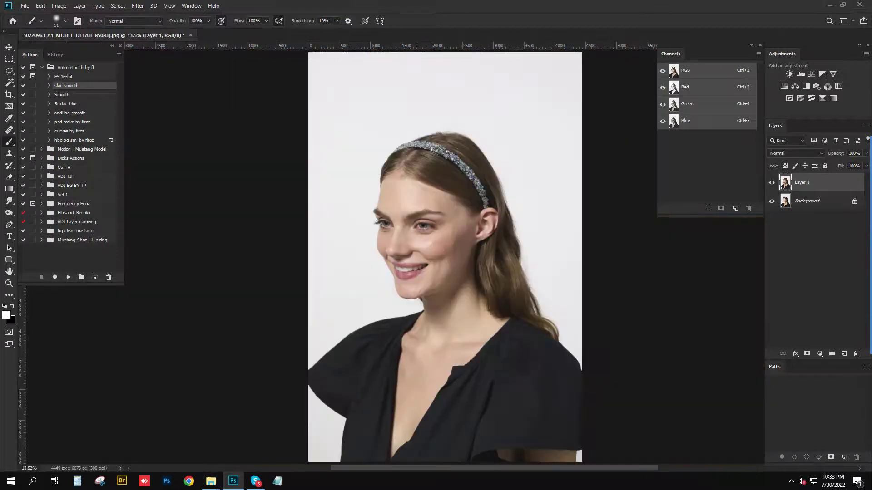
{"action": "key", "text": "p"}
{"action": "key", "text": "ctrl+shift+s"}
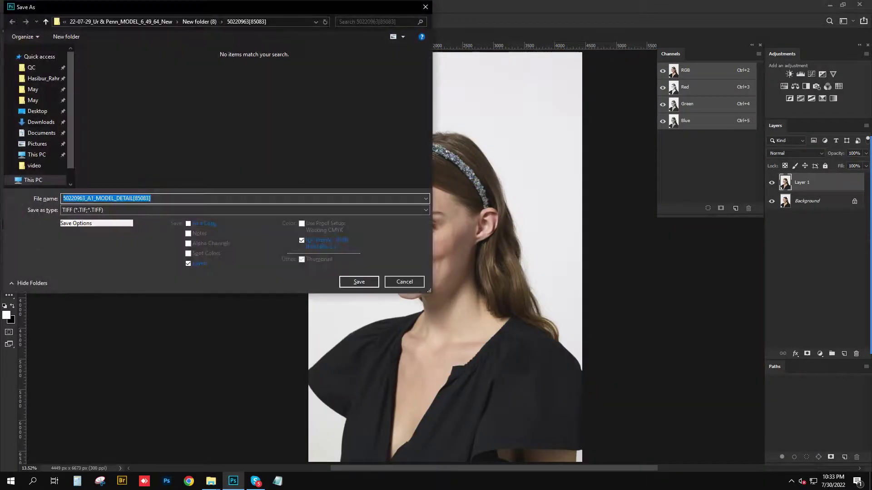
{"action": "key", "text": "Return"}
{"action": "key", "text": "Return"}
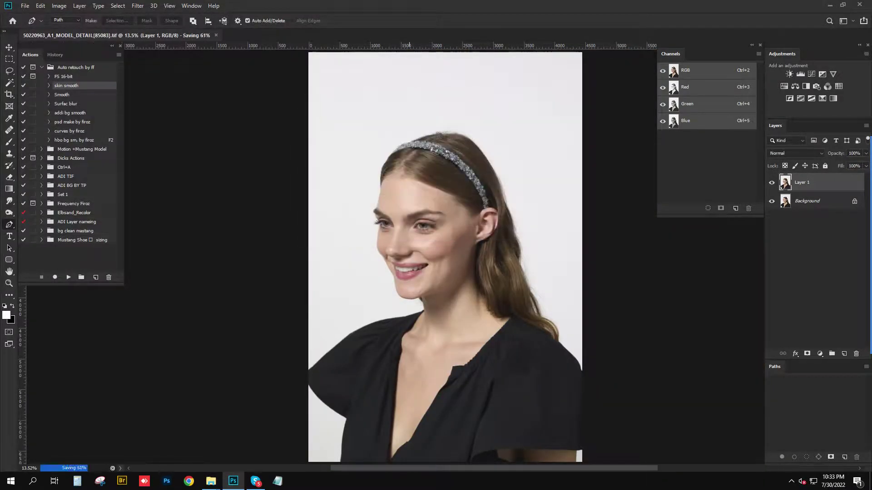